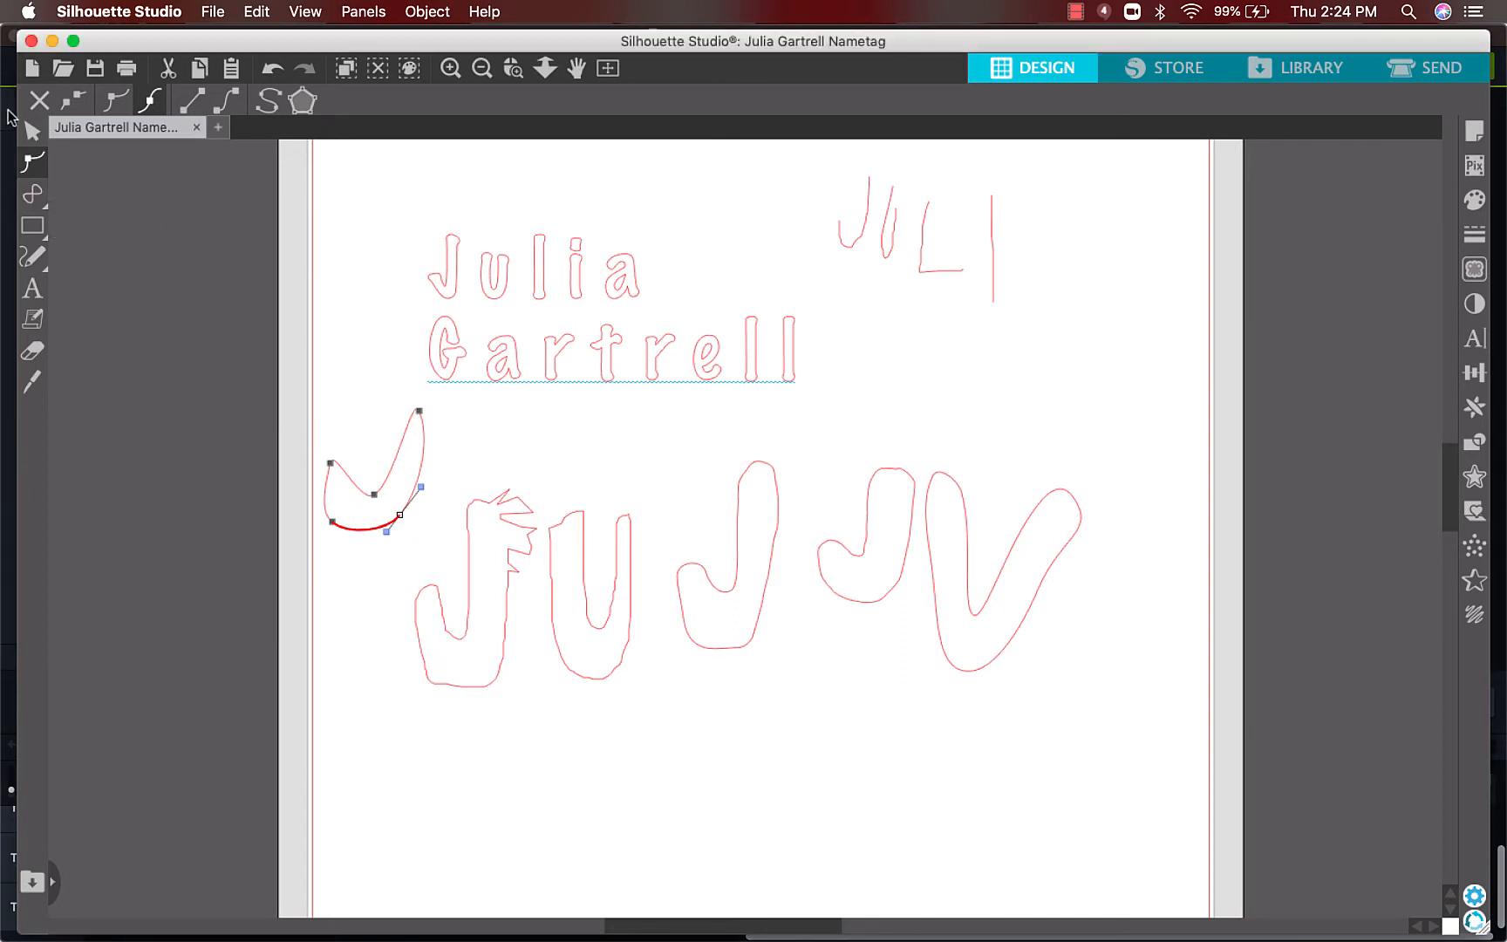
Delete the small curved practice shape, the jagged J and the rough U beside it.
{"action": "left_click", "coordinate": [31, 131]}
{"action": "key", "text": "Delete"}
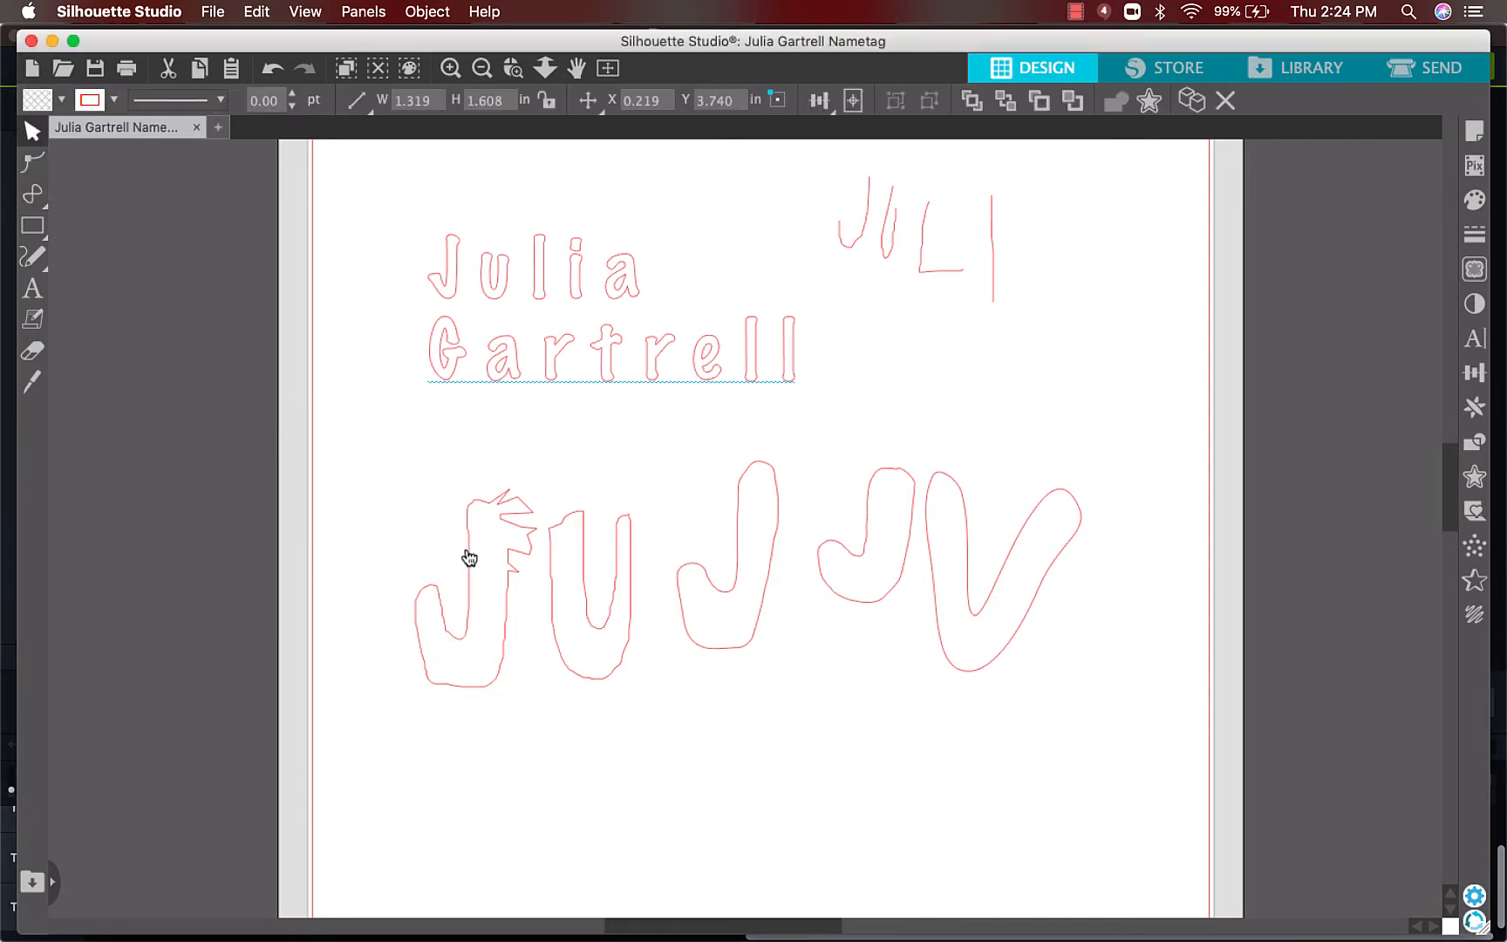
{"action": "left_click", "coordinate": [474, 579]}
{"action": "key", "text": "Delete"}
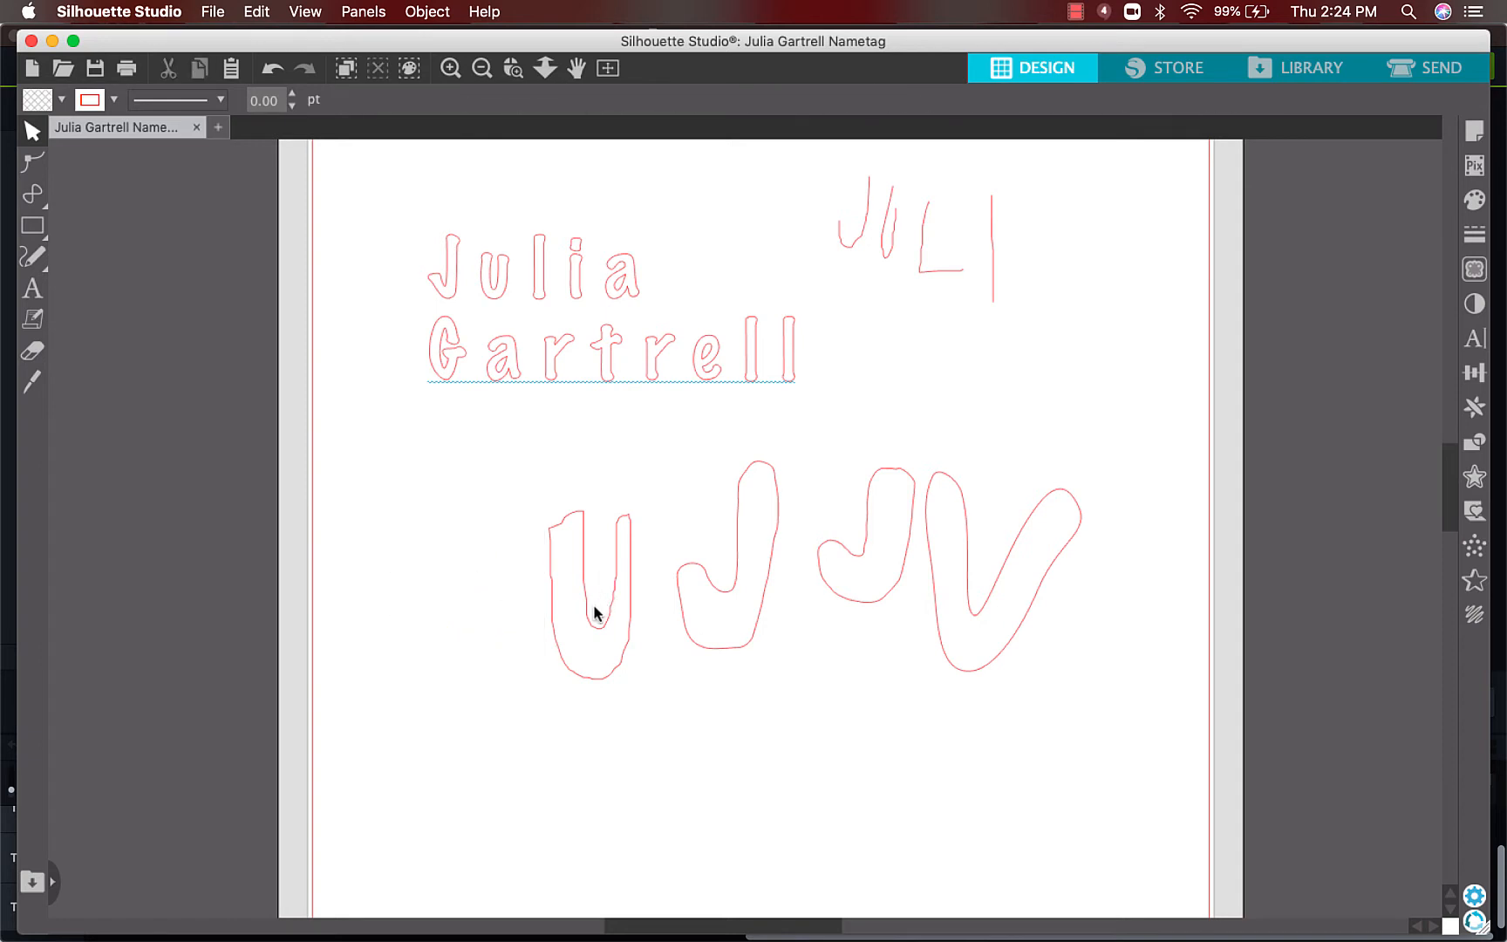
{"action": "left_click", "coordinate": [593, 628]}
{"action": "key", "text": "Delete"}
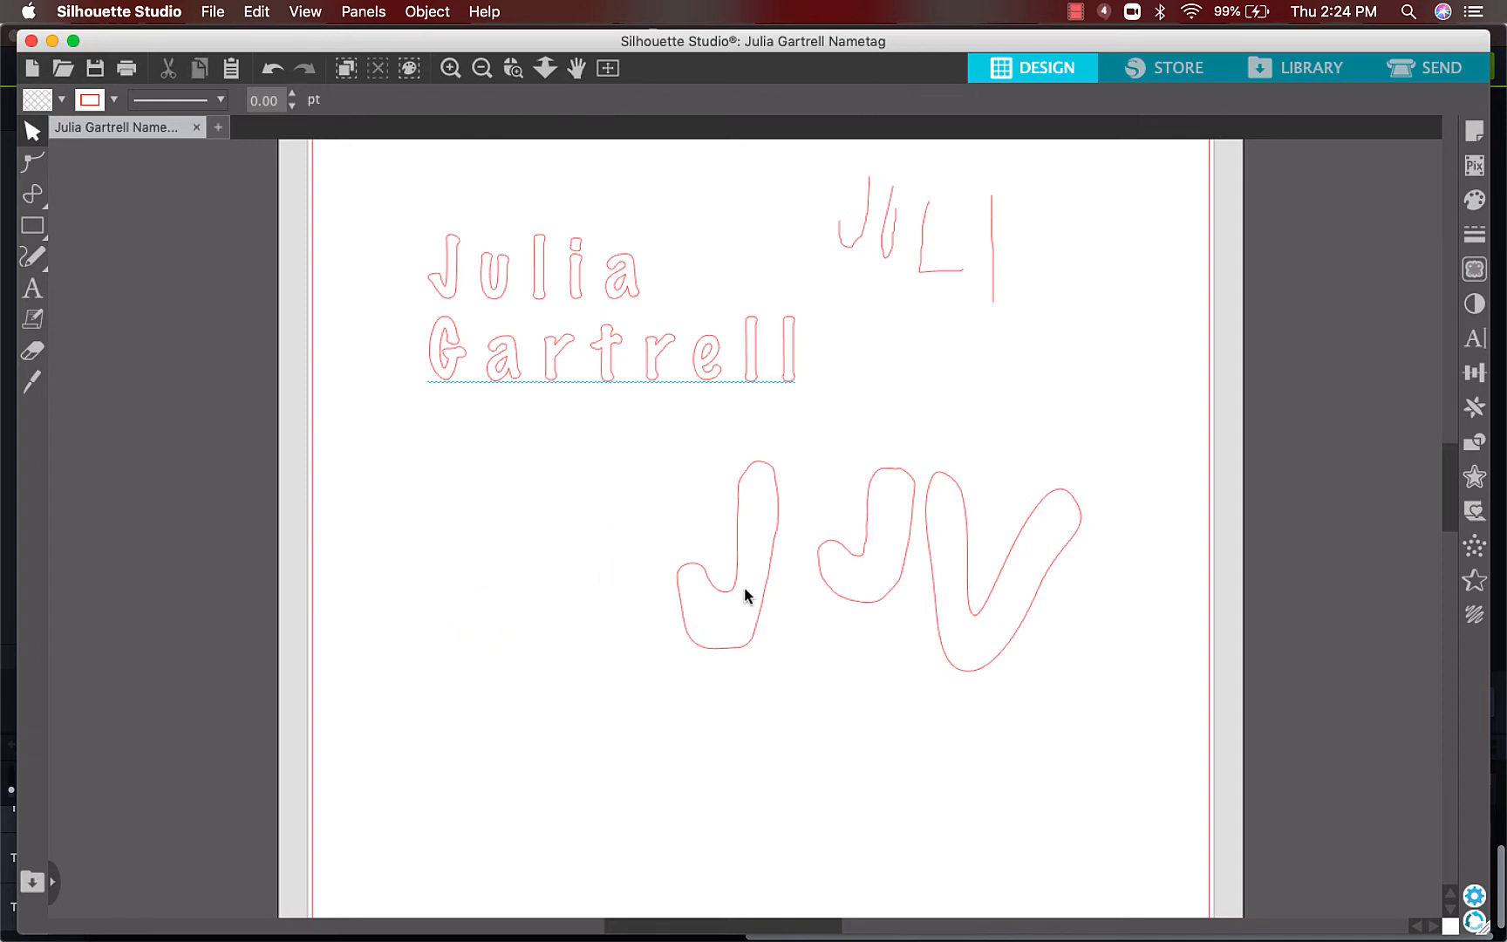
Delete the thin sketched letter strokes near the page's upper edge and the practice J and V farthest along the row.
{"action": "left_click", "coordinate": [860, 203]}
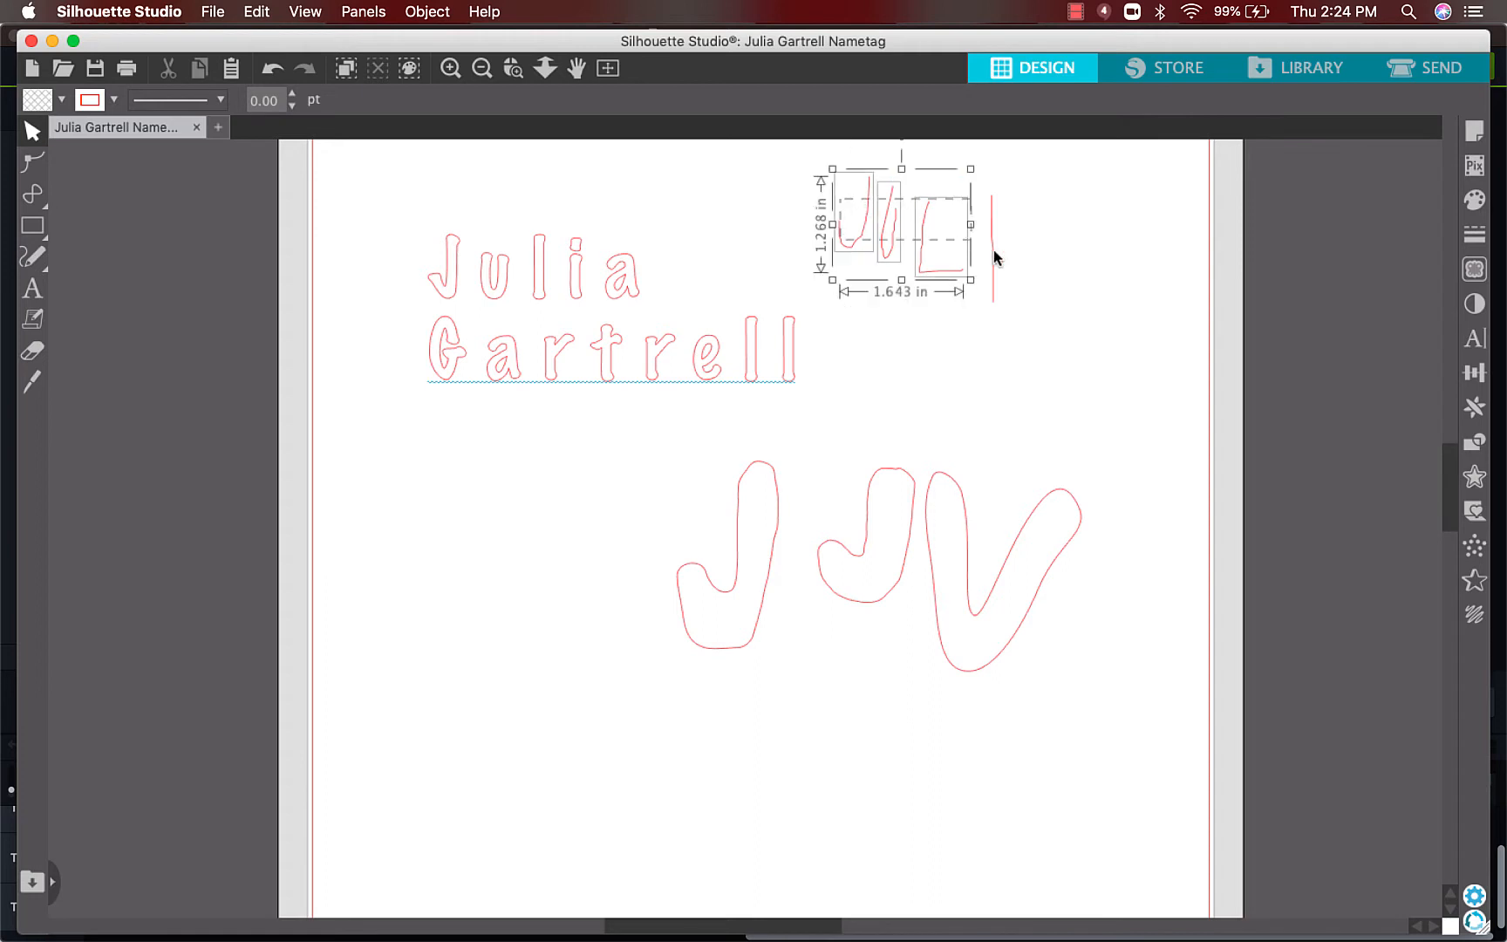
{"action": "key", "text": "Delete"}
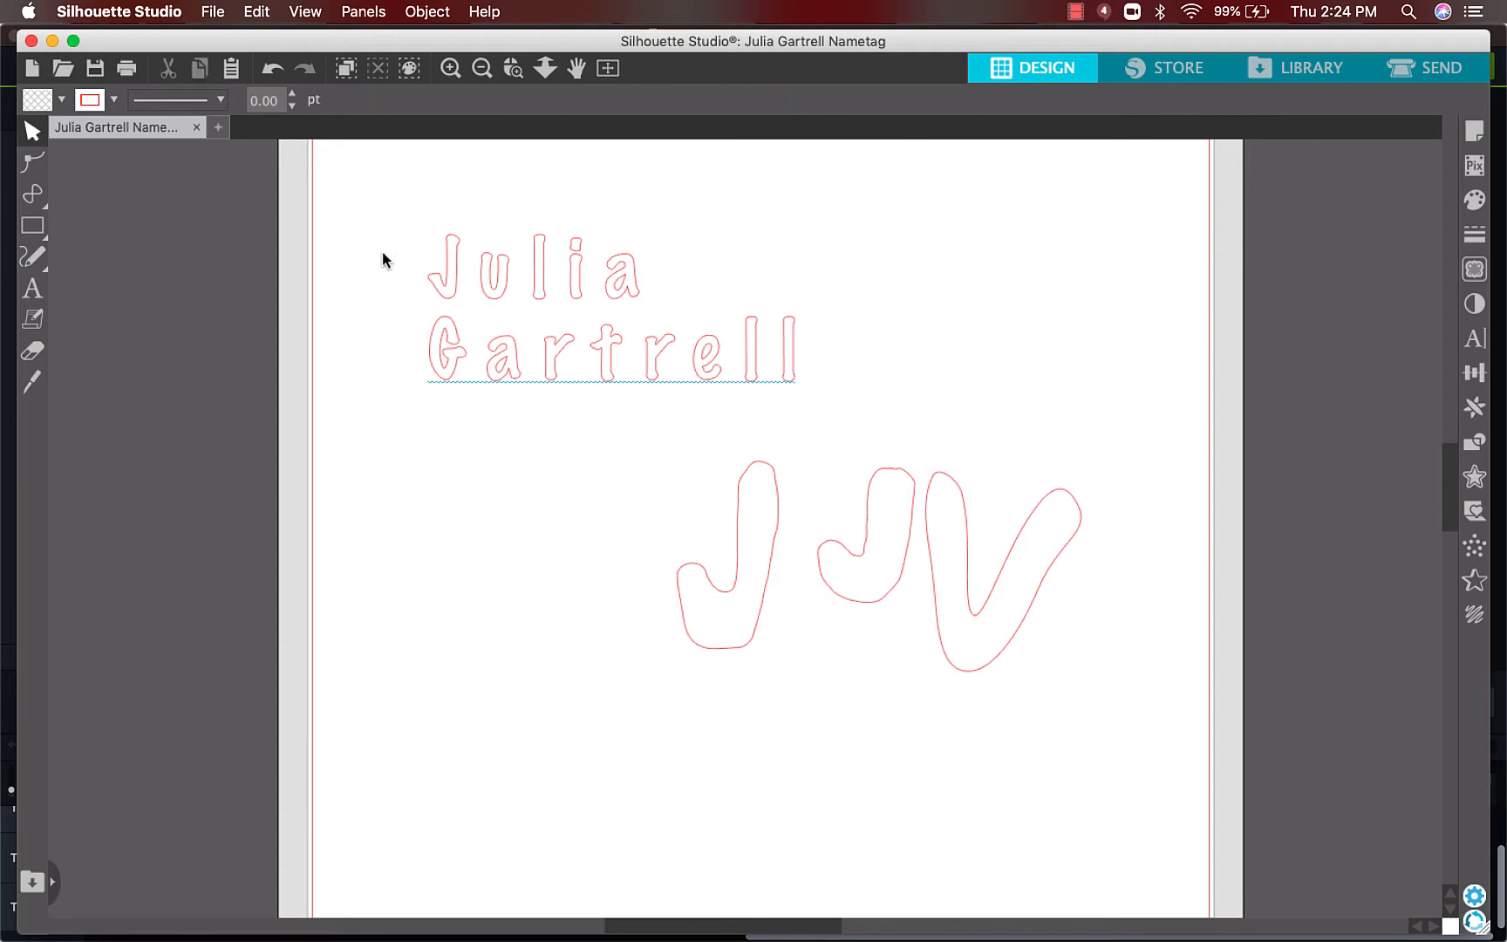
{"action": "left_click", "coordinate": [868, 510]}
{"action": "key", "text": "Delete"}
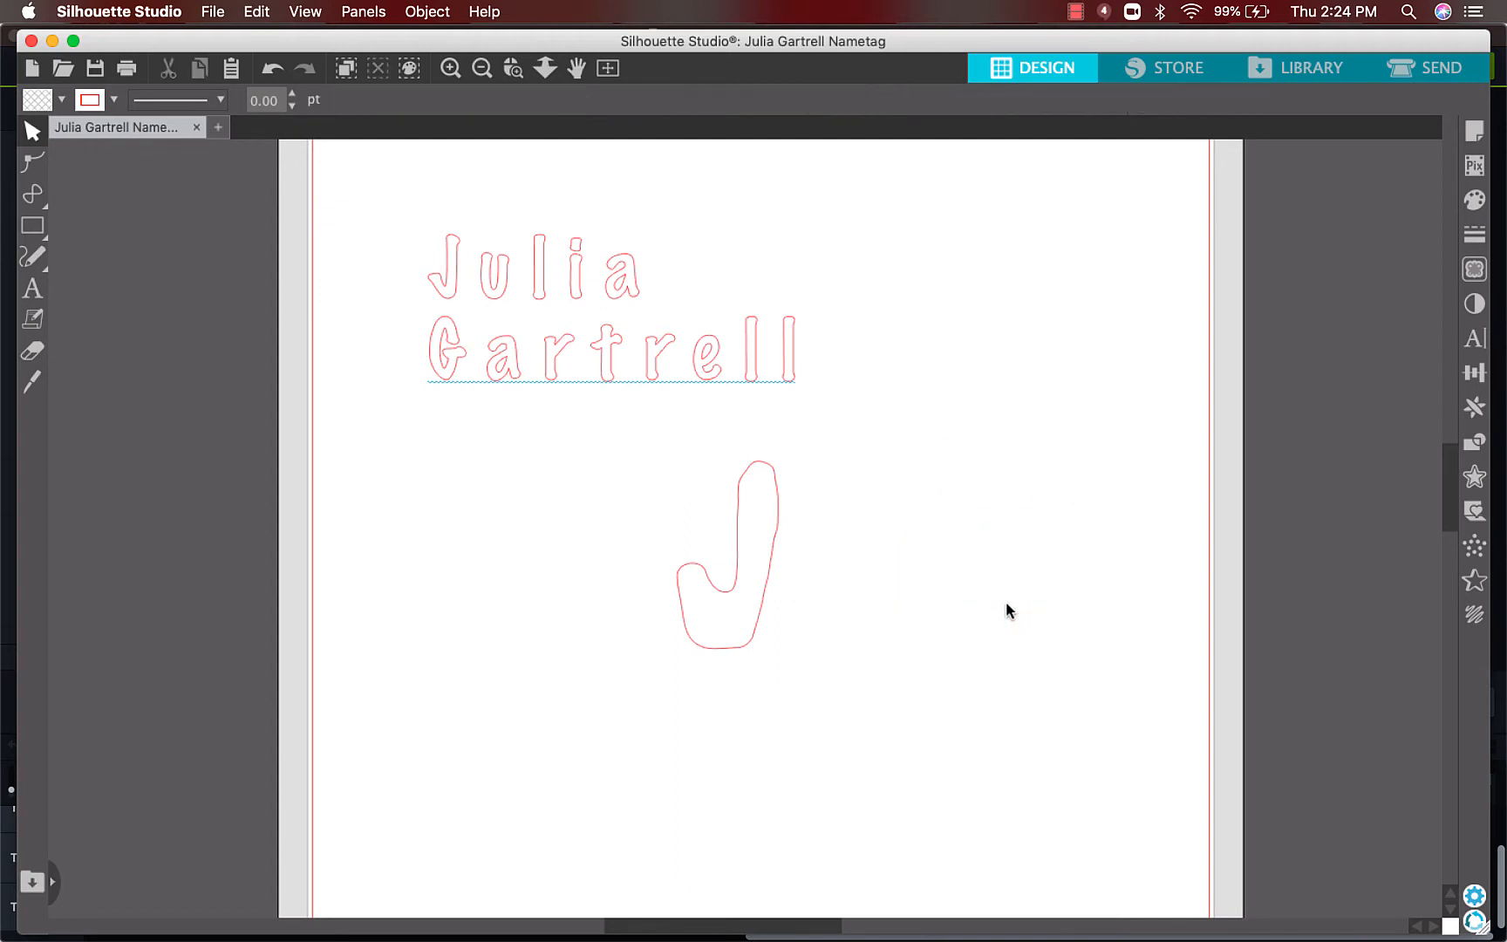
Draw a closed curved letter U about 1.1 in wide and 2.1 in tall beside the remaining J.
{"action": "left_click", "coordinate": [45, 209]}
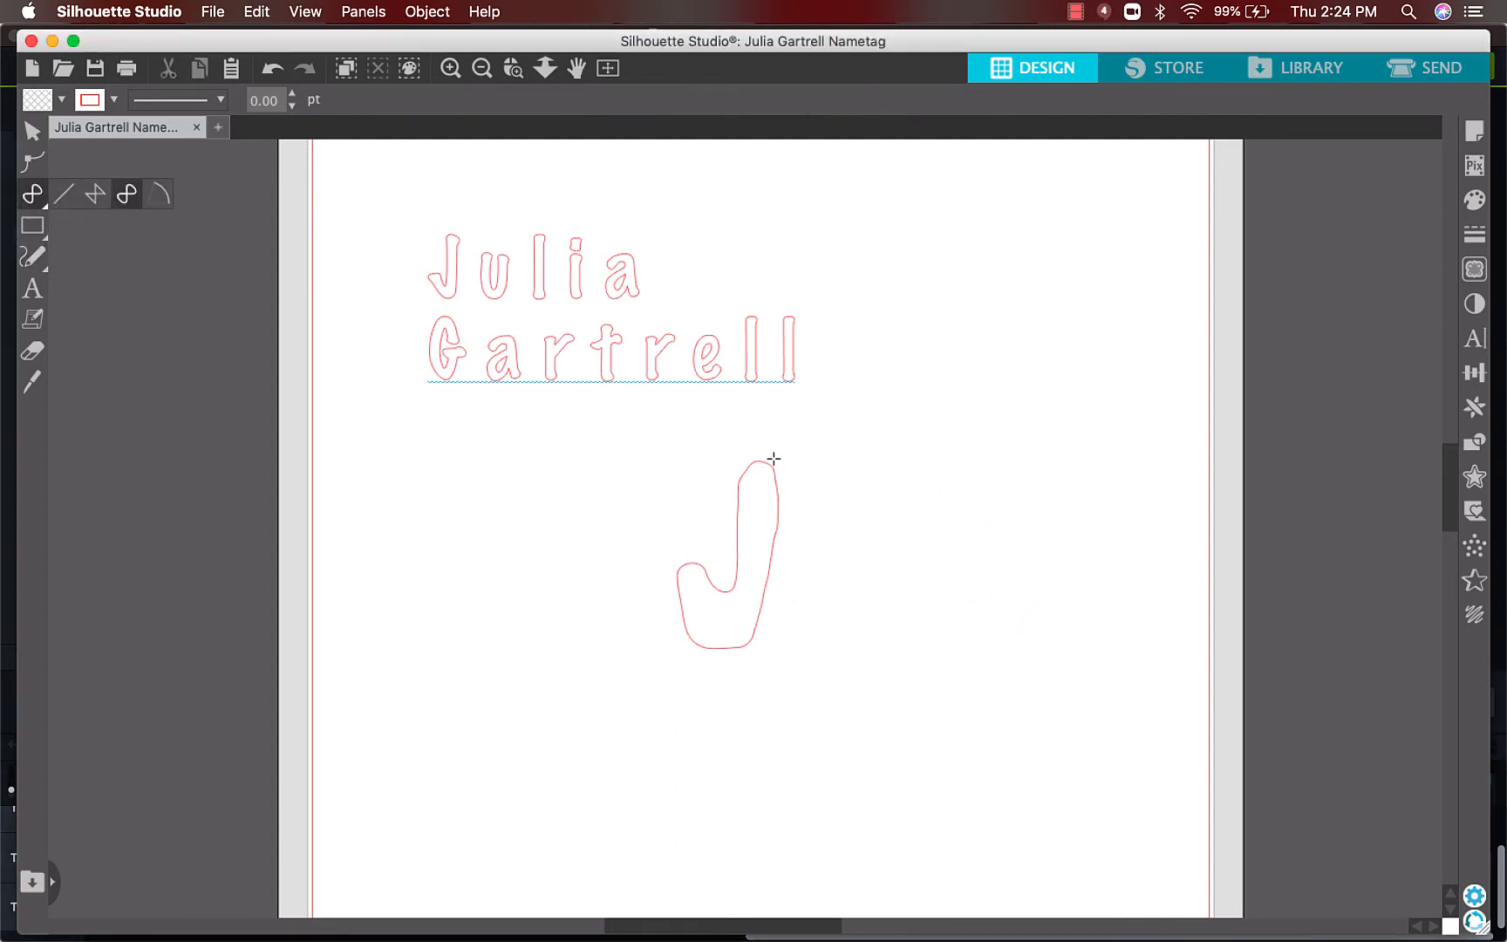
{"action": "left_click", "coordinate": [803, 663]}
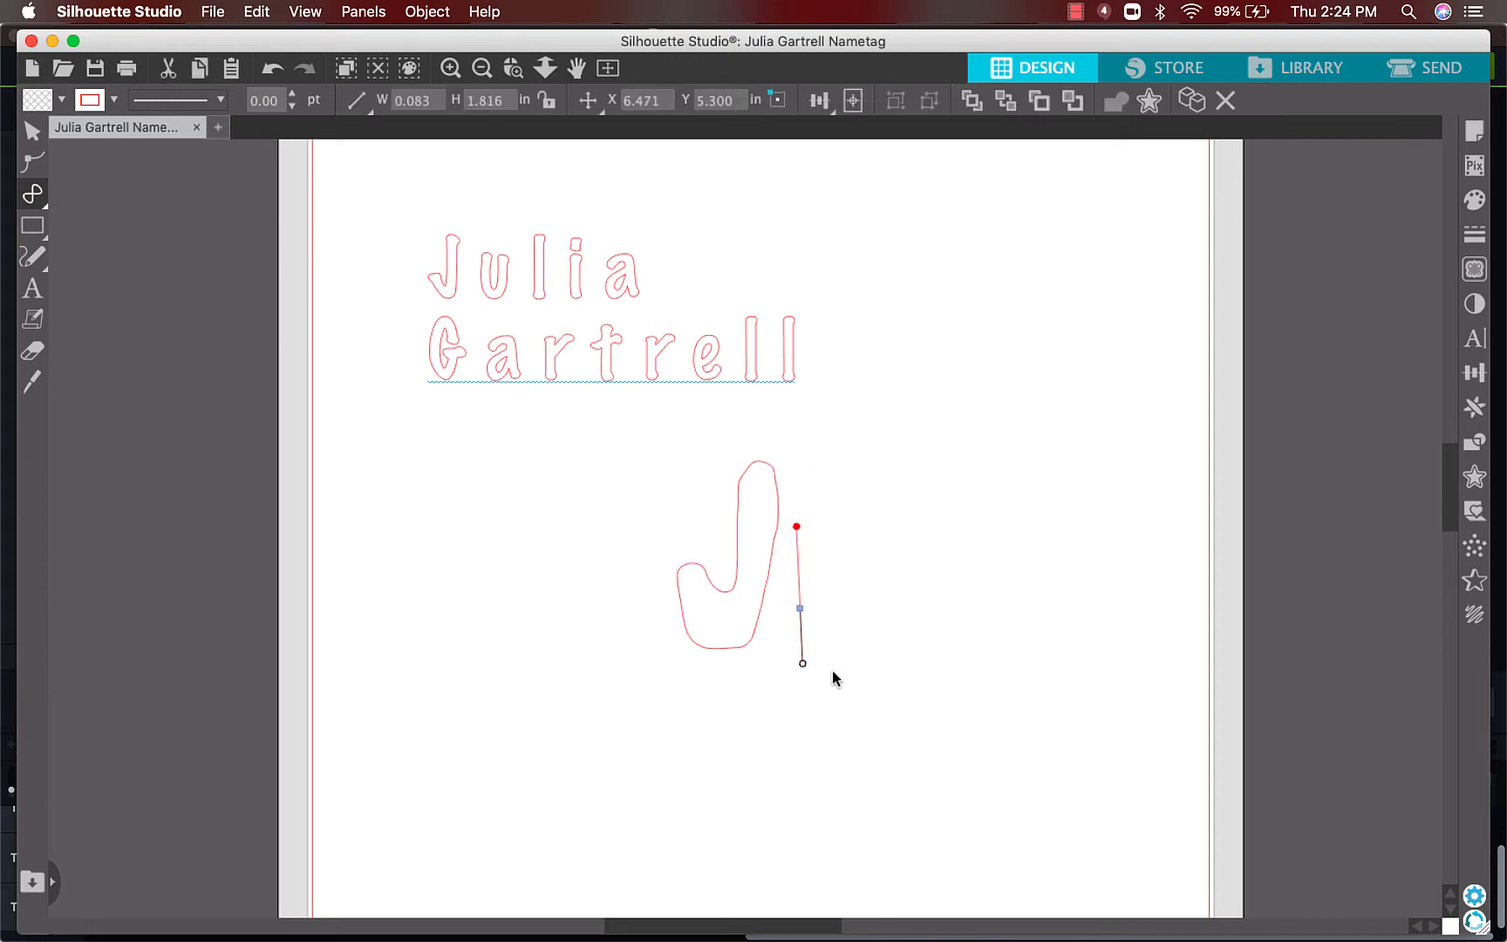
{"action": "left_click", "coordinate": [870, 653]}
{"action": "left_click", "coordinate": [871, 564]}
{"action": "left_click", "coordinate": [863, 514]}
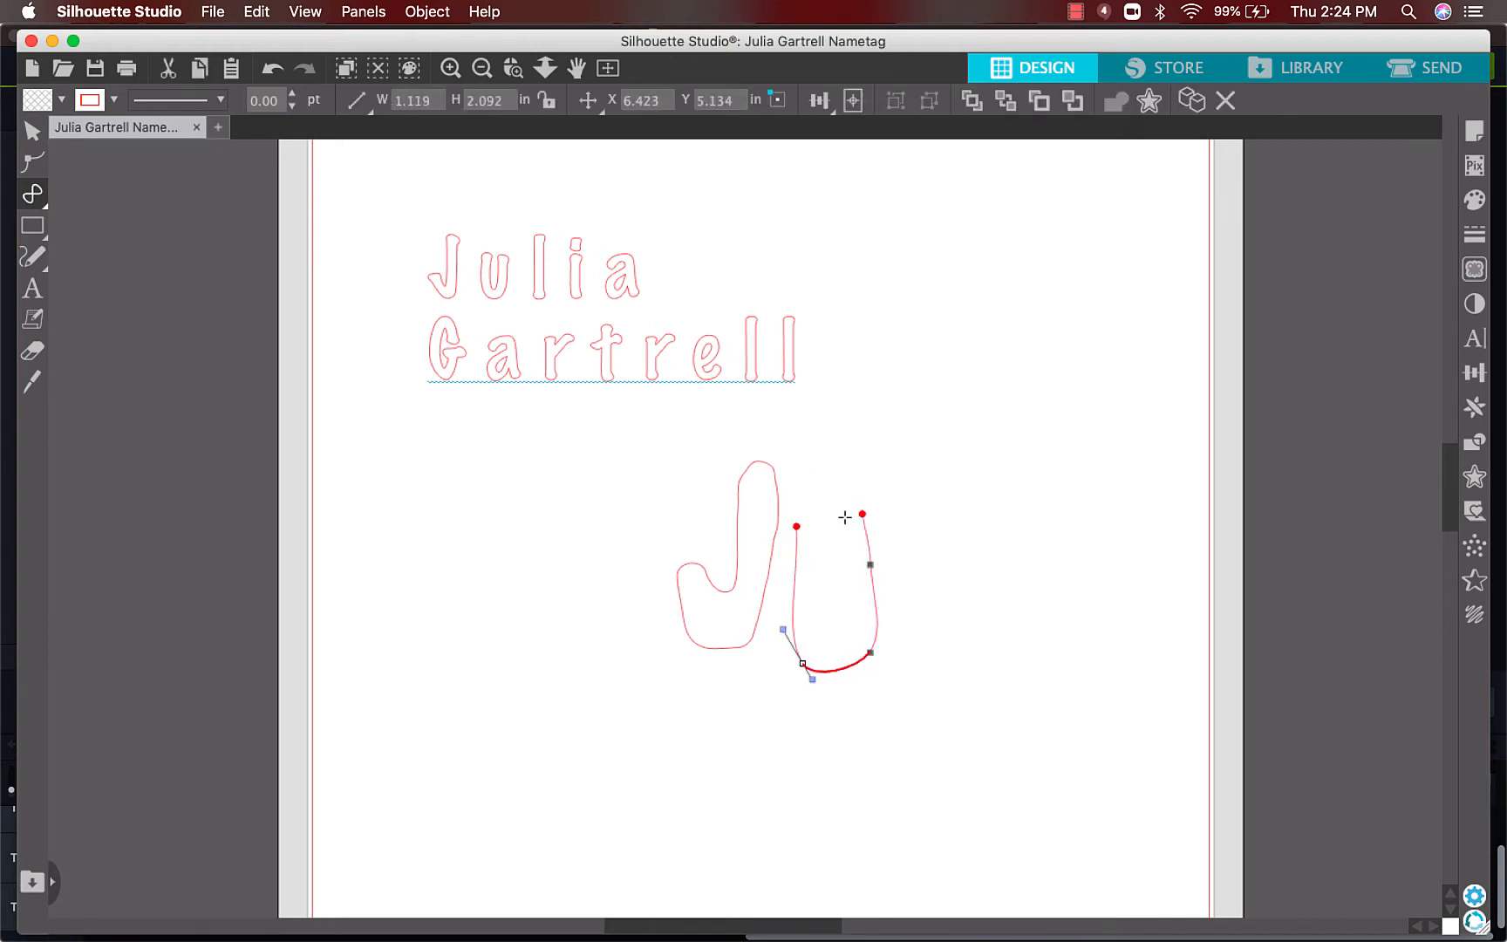
{"action": "left_click", "coordinate": [831, 548]}
{"action": "left_click", "coordinate": [839, 602]}
{"action": "left_click", "coordinate": [824, 645]}
{"action": "left_click", "coordinate": [818, 622]}
{"action": "left_click", "coordinate": [813, 556]}
{"action": "left_click", "coordinate": [796, 525]}
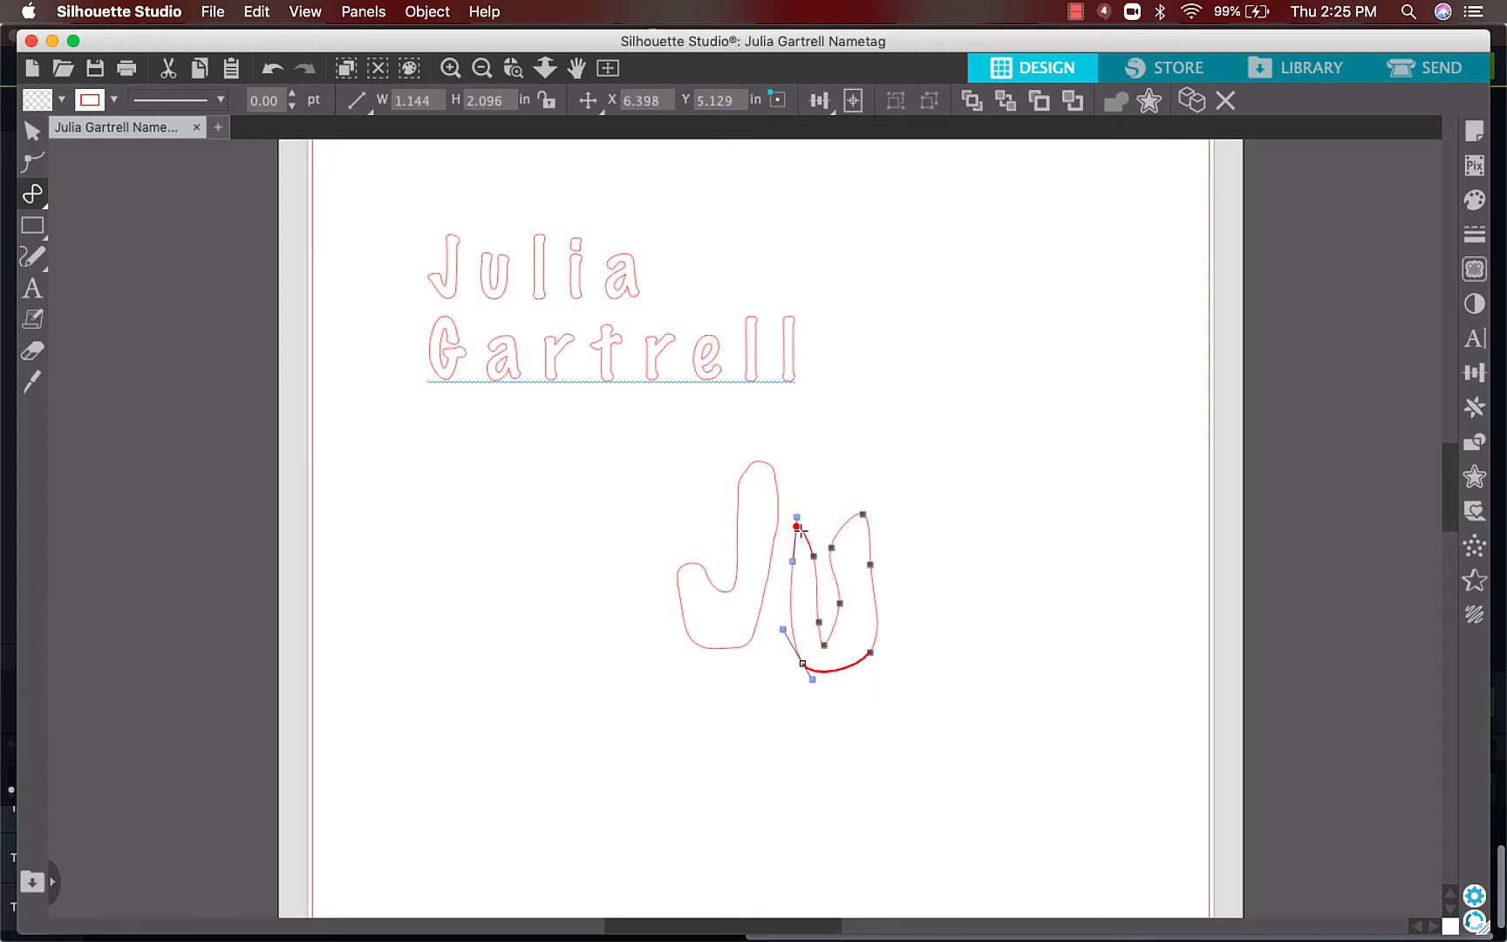
Draw a closed curved letter L about 1.5 in wide and 2.7 in tall beside the U.
{"action": "left_click", "coordinate": [901, 479]}
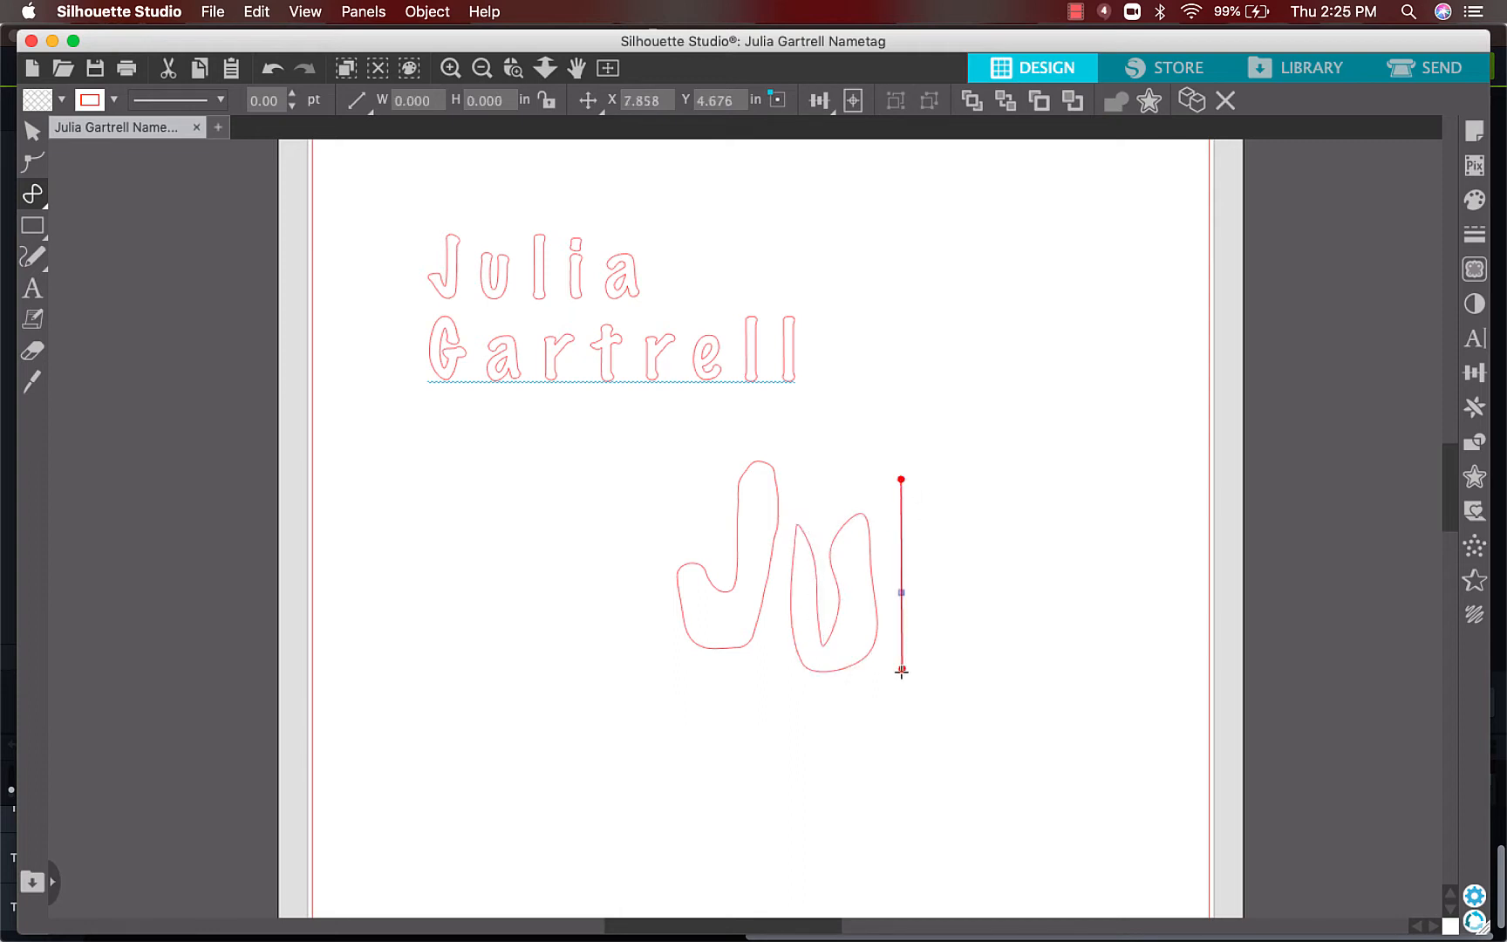
{"action": "left_click", "coordinate": [901, 670]}
{"action": "left_click", "coordinate": [996, 661]}
{"action": "left_click", "coordinate": [979, 603]}
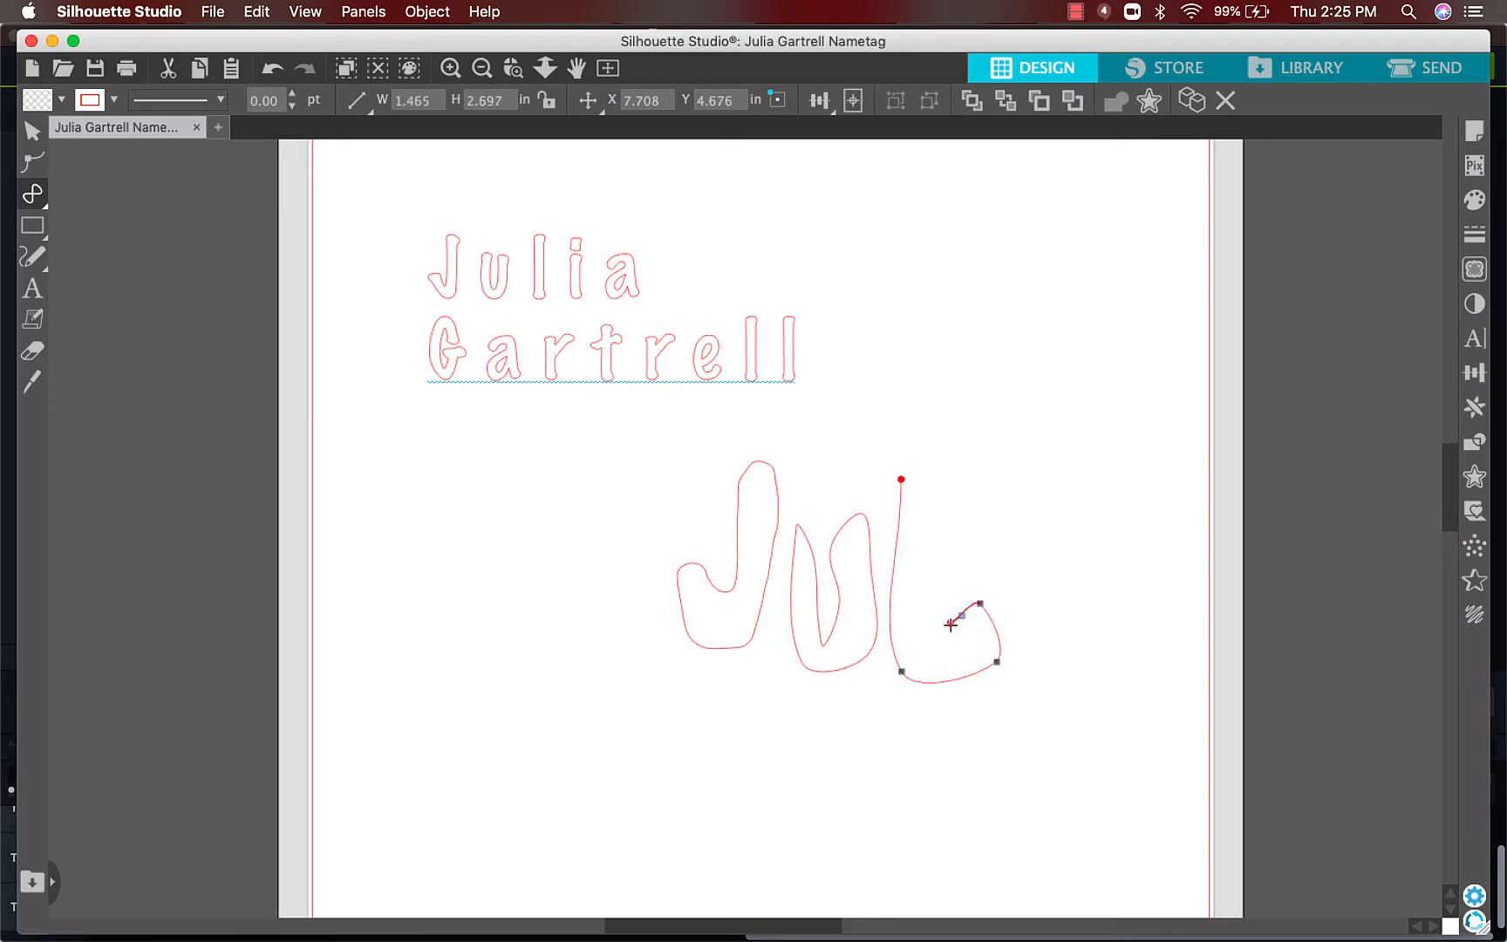
{"action": "left_click", "coordinate": [950, 623]}
{"action": "left_click", "coordinate": [950, 492]}
{"action": "left_click", "coordinate": [901, 480]}
Draw a lowercase i beside the L, with a closed curved stem about 0.8 by 1.7 in and a separate rounded triangular dot above it.
{"action": "left_click", "coordinate": [1010, 500]}
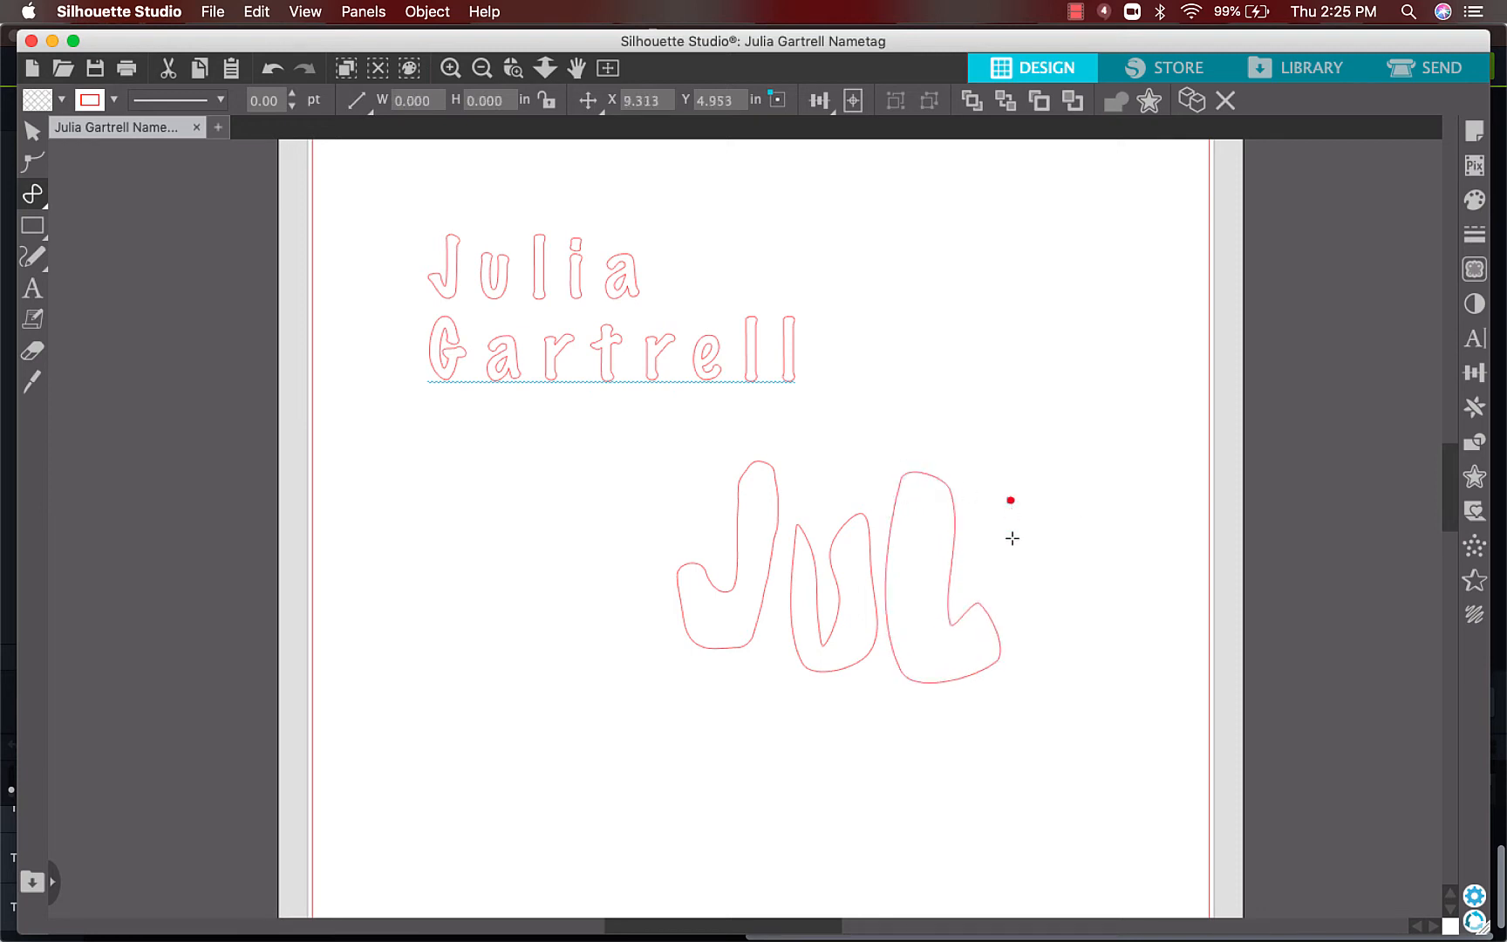
{"action": "left_click", "coordinate": [1012, 613]}
{"action": "left_click", "coordinate": [1059, 616]}
{"action": "left_click", "coordinate": [1054, 506]}
{"action": "left_click", "coordinate": [1010, 500]}
{"action": "left_click", "coordinate": [1000, 402]}
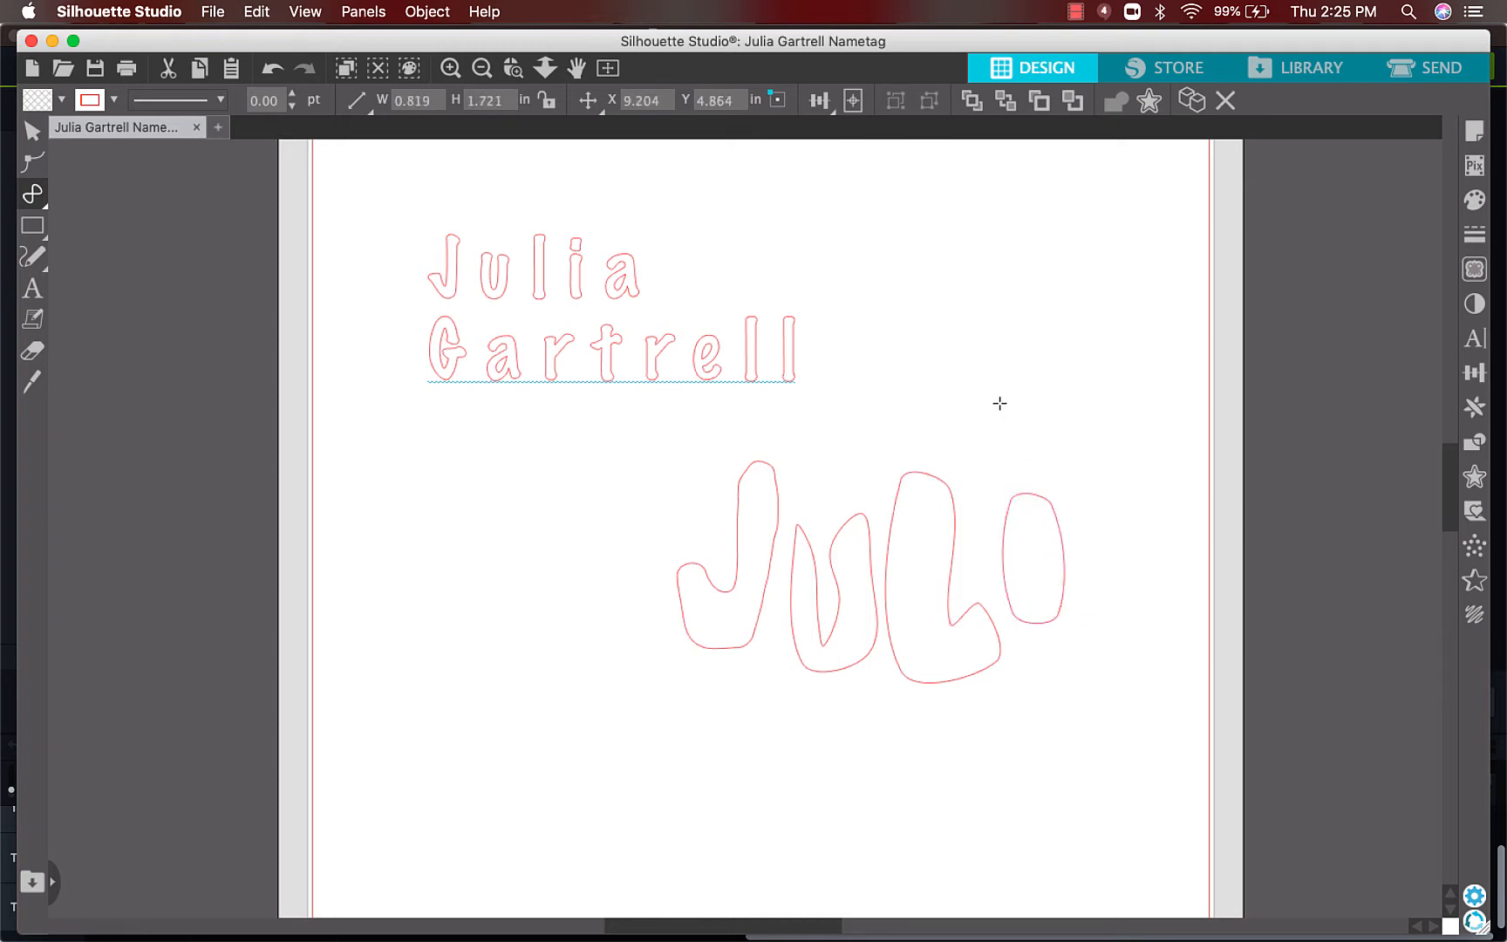
{"action": "left_click", "coordinate": [1018, 469]}
{"action": "left_click", "coordinate": [1069, 449]}
{"action": "left_click", "coordinate": [999, 402]}
Draw the closed curved outer outline of a letter A beside the i, about 1.5 in wide.
{"action": "left_click", "coordinate": [1121, 508]}
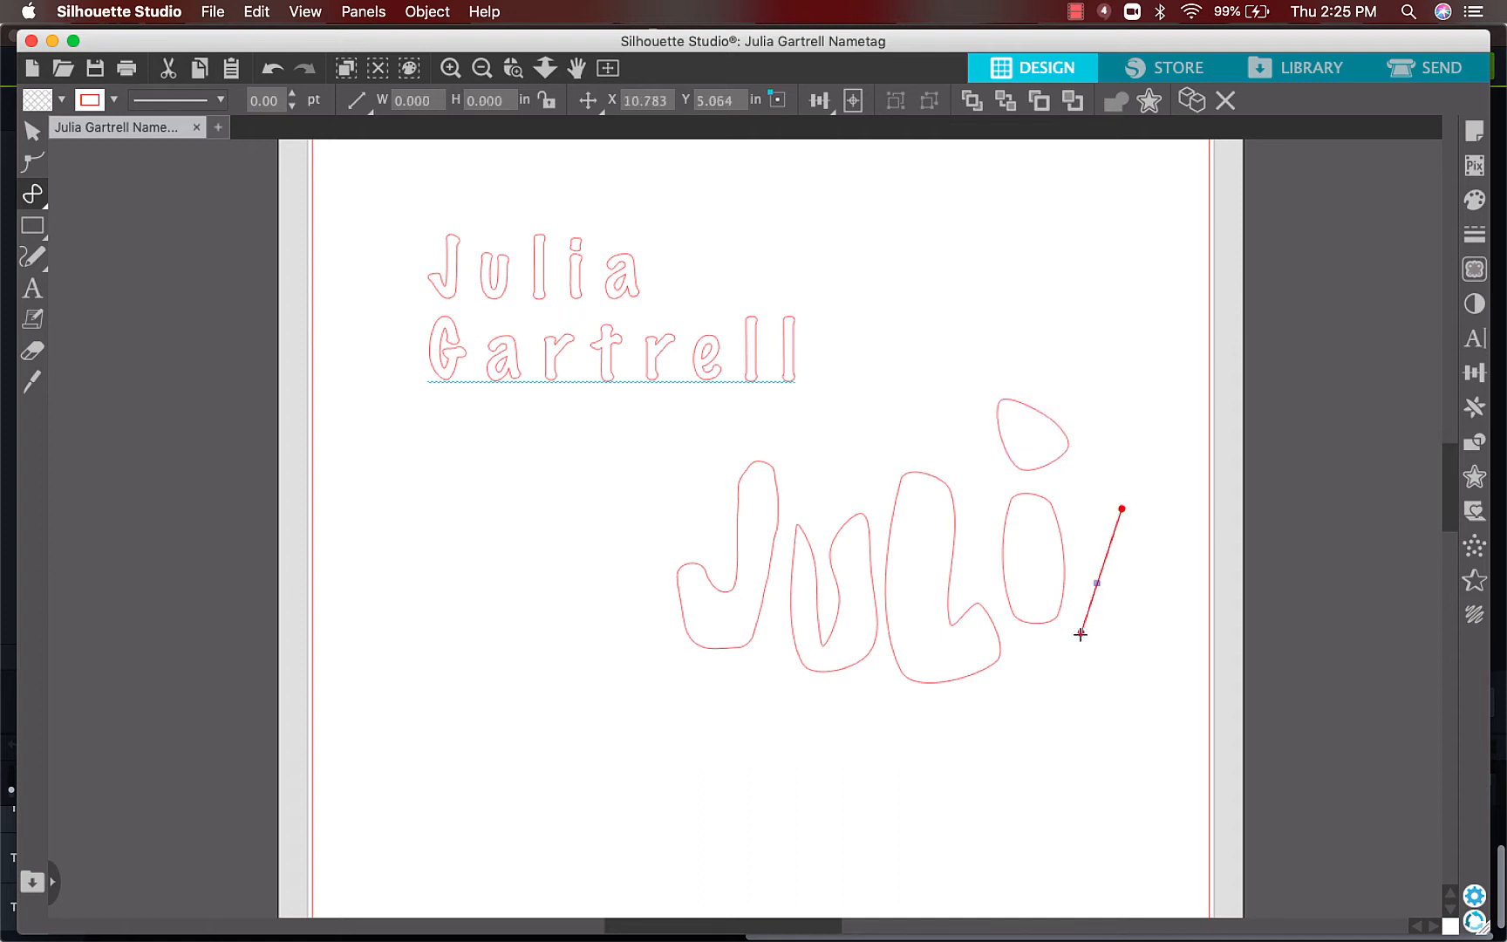
{"action": "left_click", "coordinate": [1080, 636]}
{"action": "left_click", "coordinate": [1102, 655]}
{"action": "left_click", "coordinate": [1110, 589]}
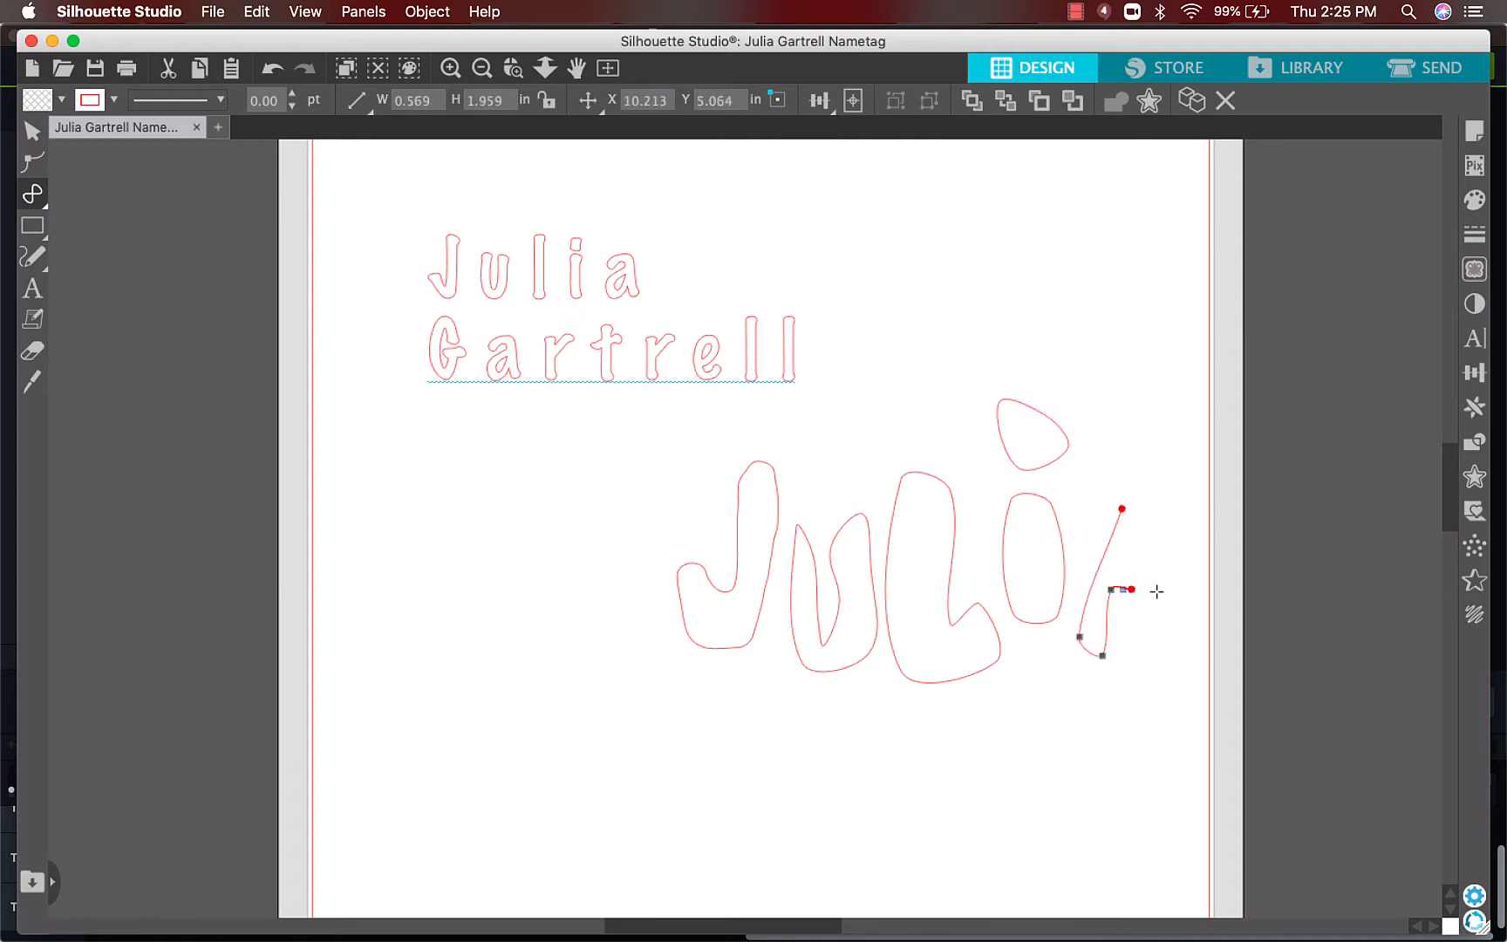
{"action": "left_click", "coordinate": [1158, 590]}
{"action": "left_click", "coordinate": [1150, 659]}
{"action": "double_click", "coordinate": [1193, 656]}
{"action": "left_click", "coordinate": [1182, 516]}
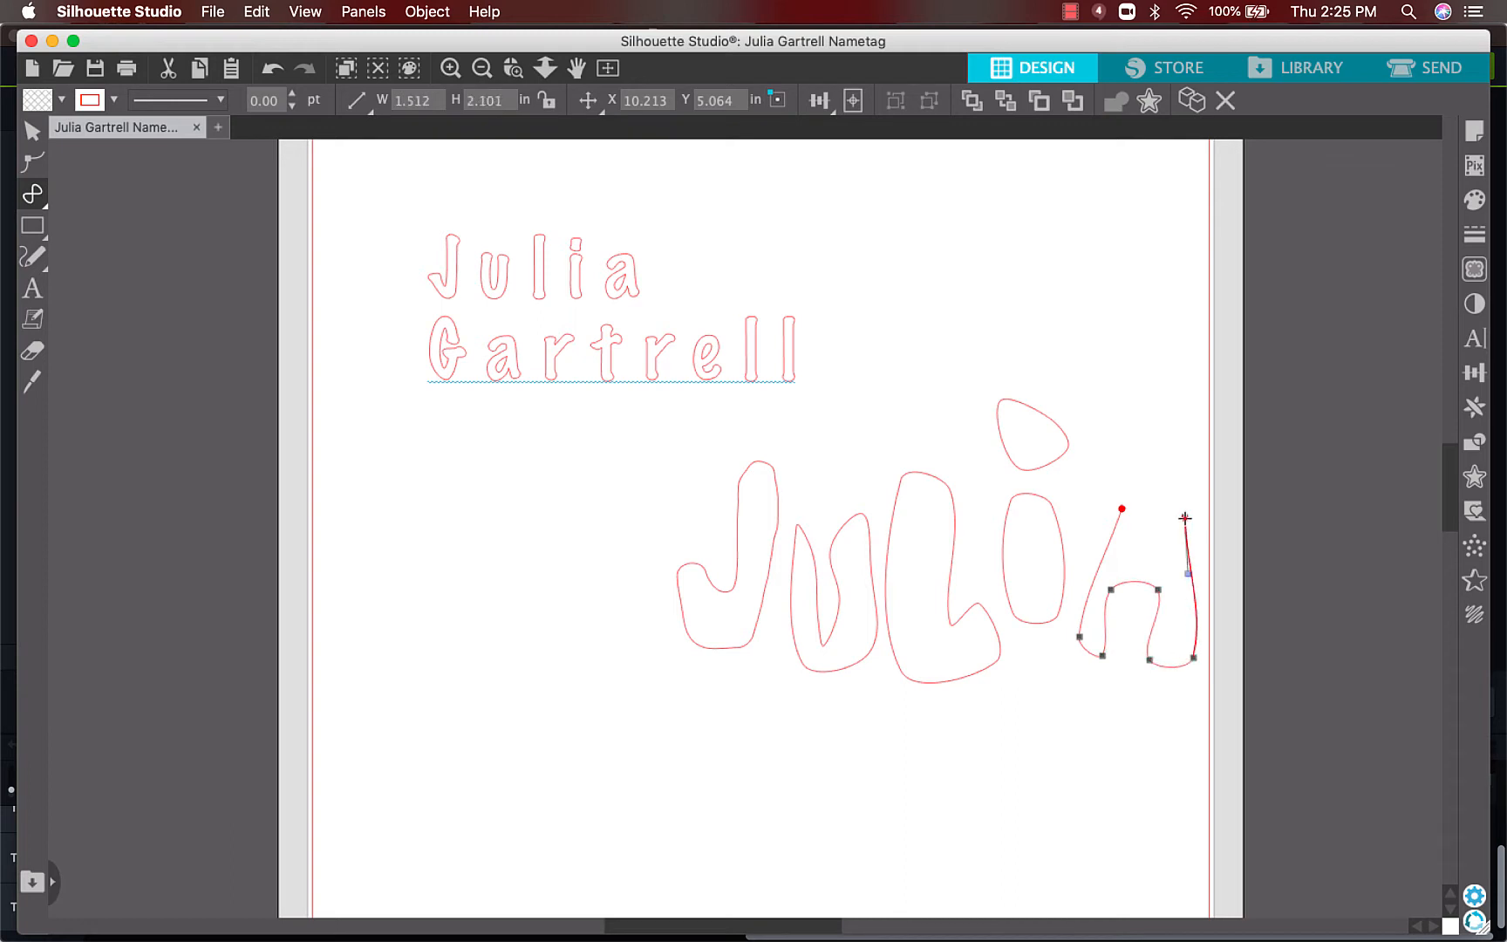
{"action": "left_click", "coordinate": [1121, 509]}
Draw a small closed curved hole about 0.4 in across inside the upper part of the A.
{"action": "left_click", "coordinate": [1133, 529]}
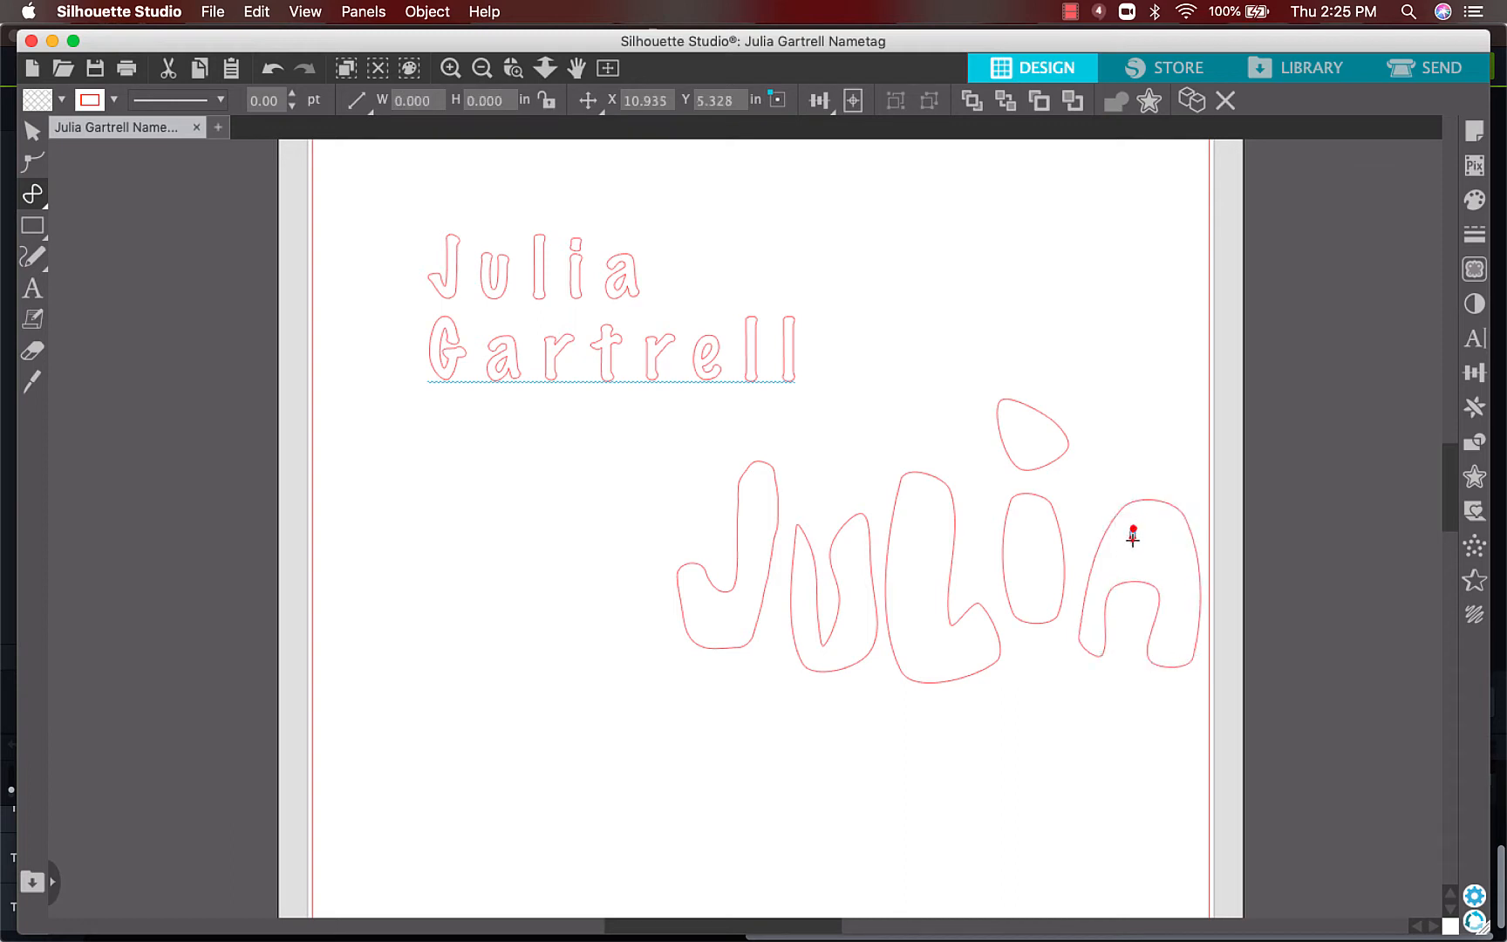
{"action": "left_click", "coordinate": [1139, 550]}
{"action": "left_click", "coordinate": [1162, 548]}
{"action": "left_click", "coordinate": [1157, 530]}
{"action": "left_click", "coordinate": [1133, 529]}
Delete the two-line typed name text above the hand-drawn letters.
{"action": "left_click", "coordinate": [32, 131]}
{"action": "left_click", "coordinate": [484, 270]}
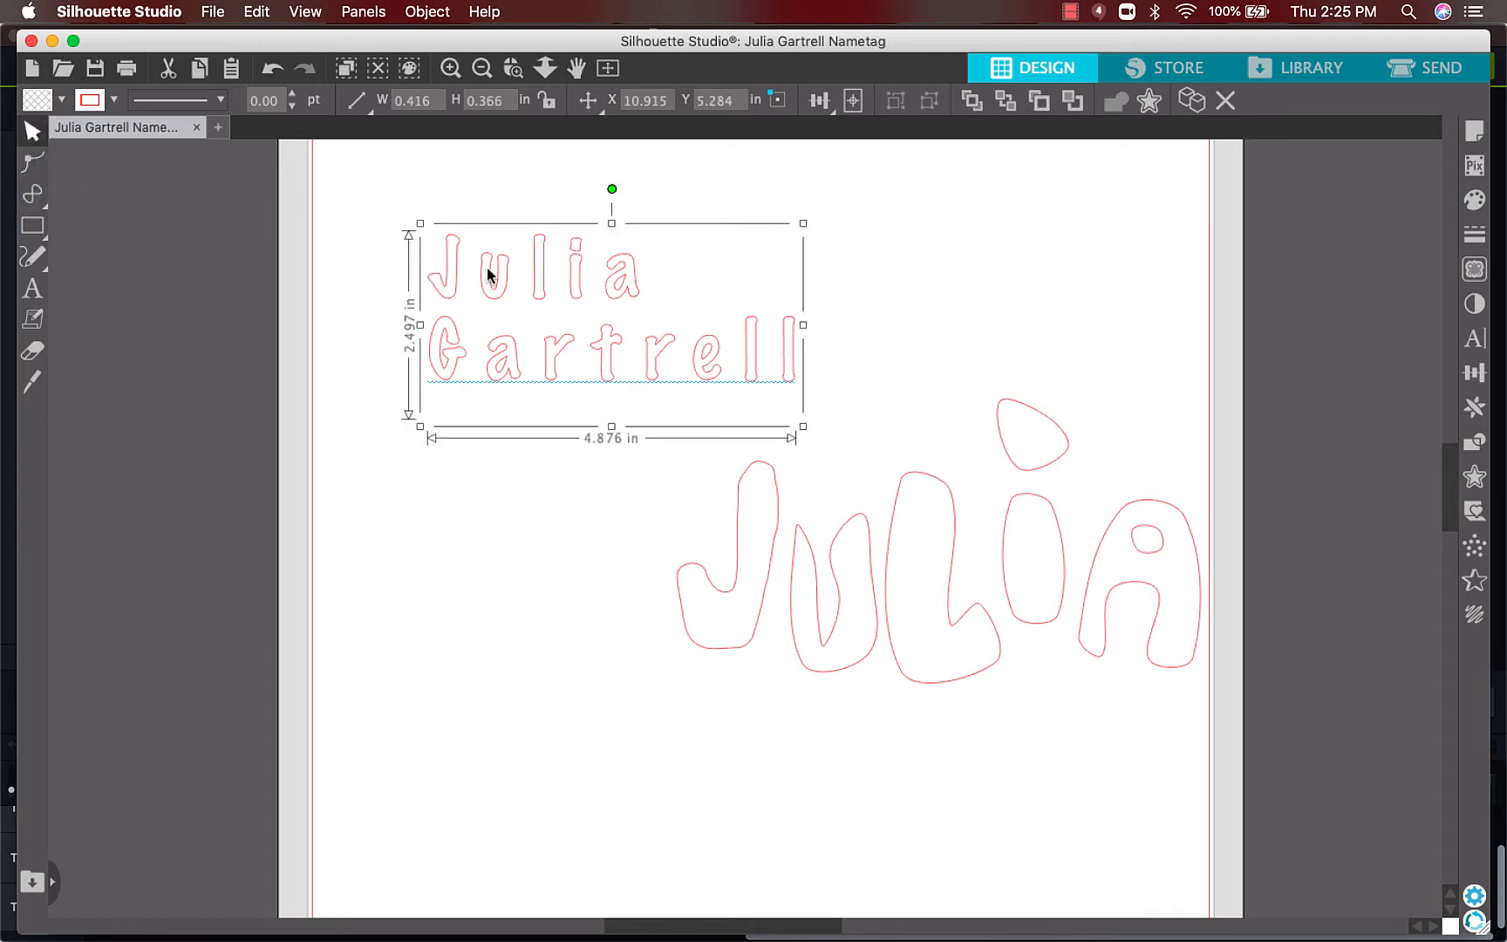
{"action": "key", "text": "Delete"}
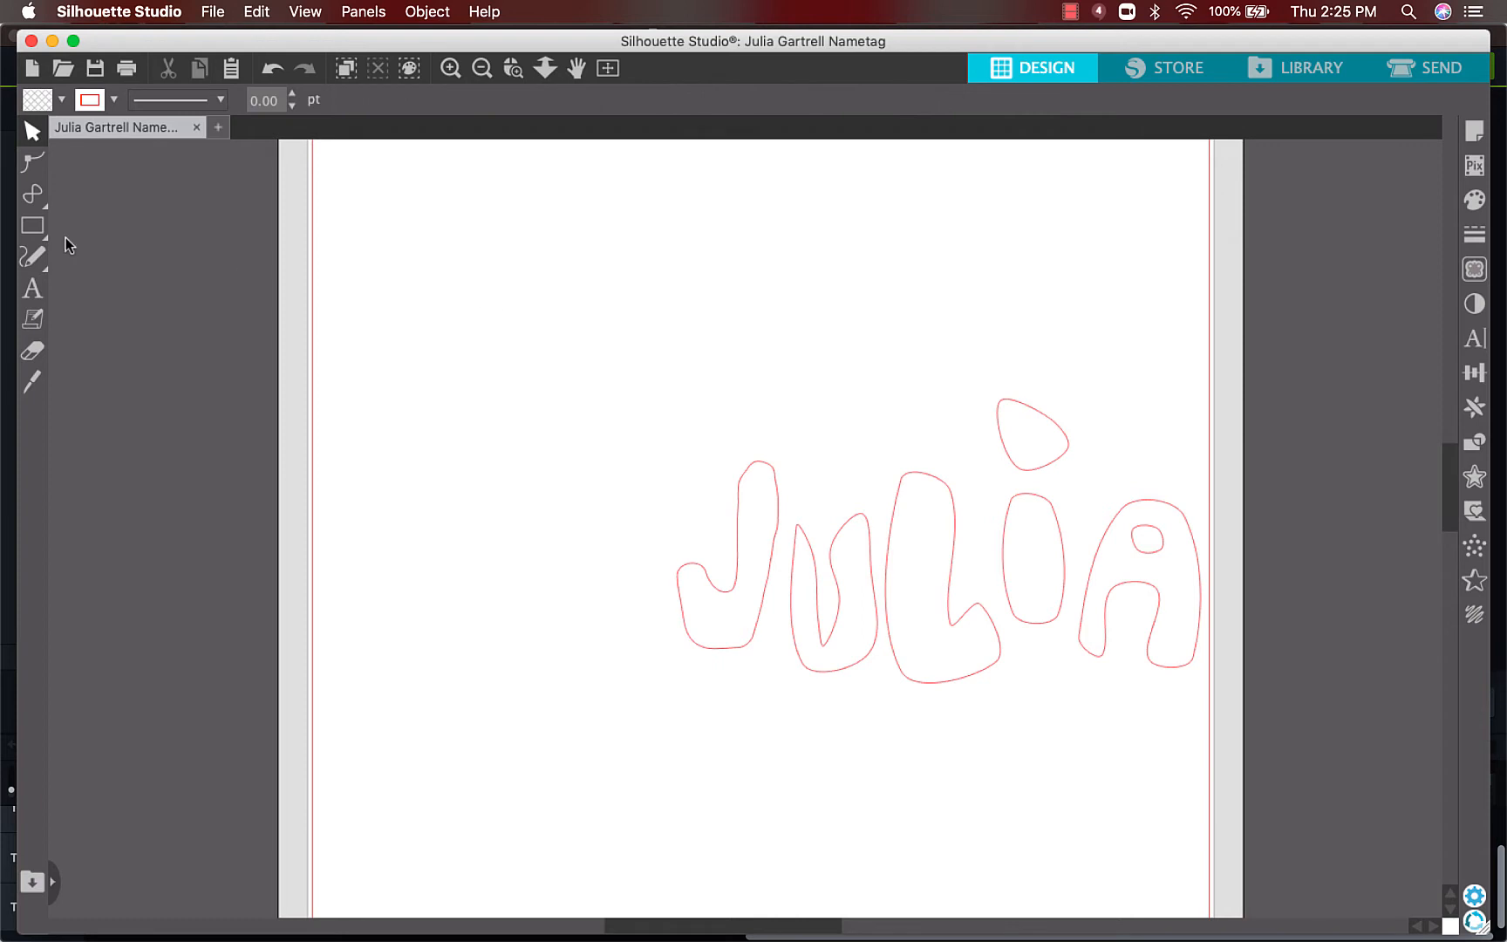
Try grouping all the hand-drawn letters and moving them as one toward the page's upper-left area, and undo both changes.
{"action": "left_click_drag", "start_coordinate": [635, 384], "coordinate": [1166, 697]}
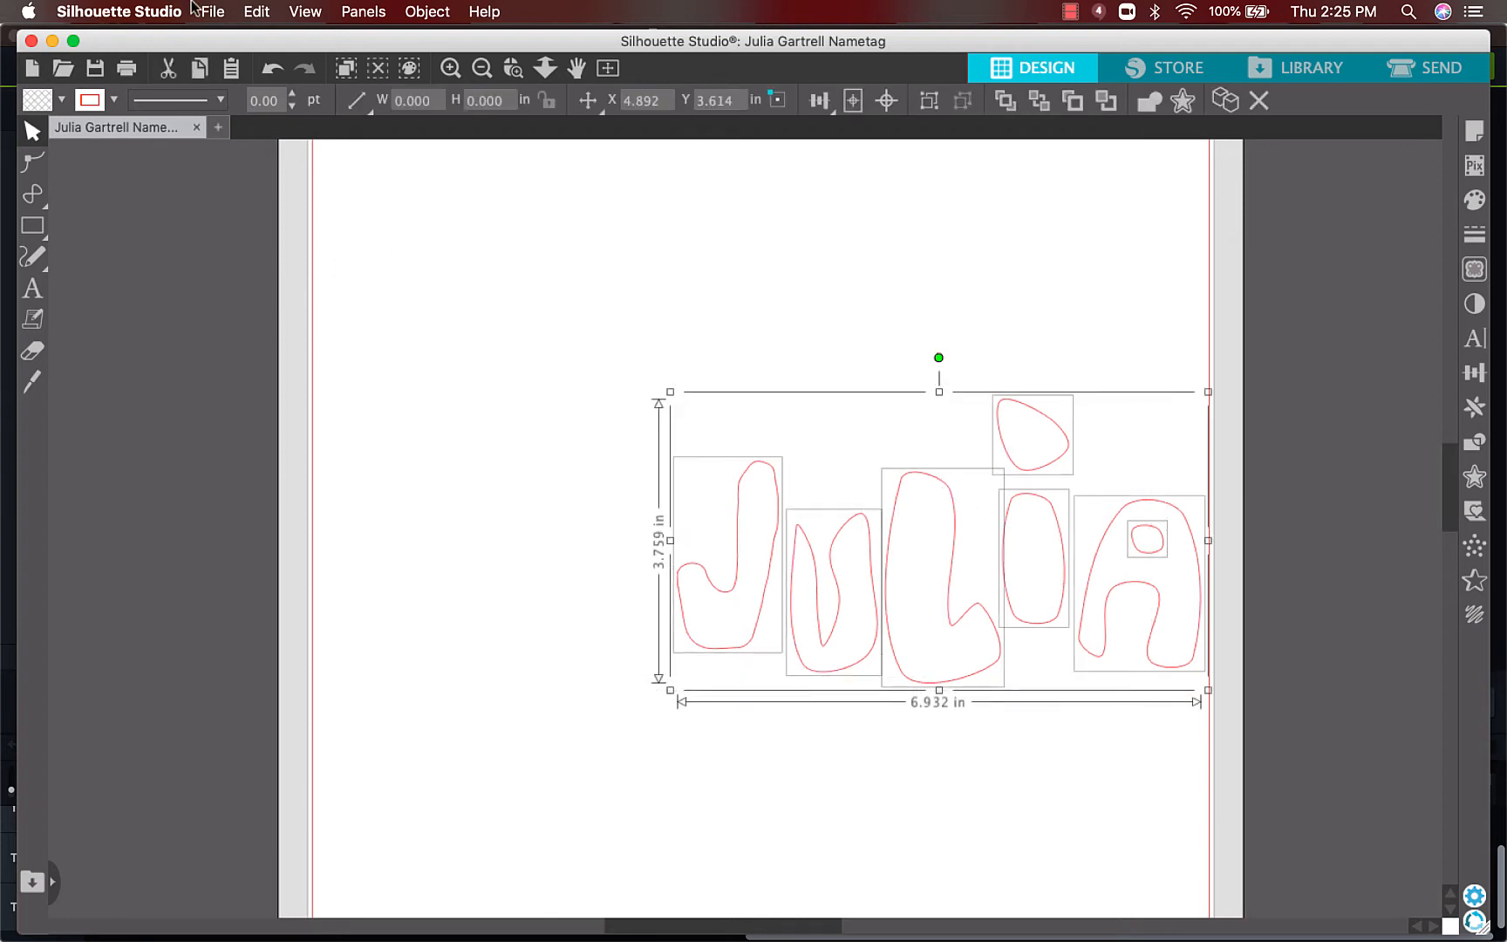
{"action": "left_click", "coordinate": [256, 11]}
{"action": "mouse_move", "coordinate": [212, 7]}
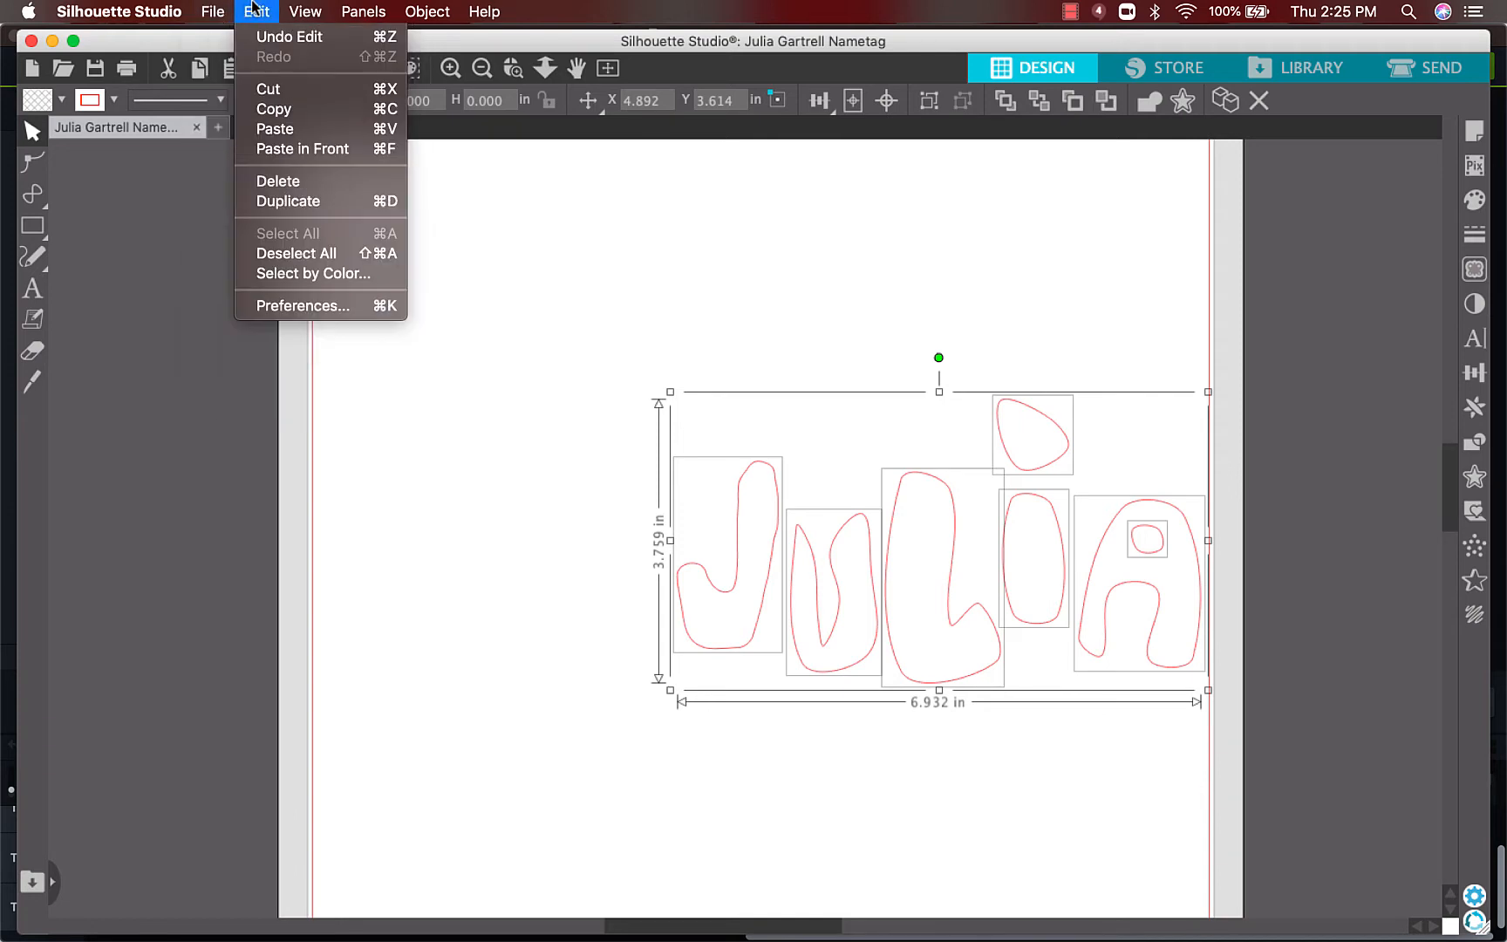
{"action": "mouse_move", "coordinate": [444, 12]}
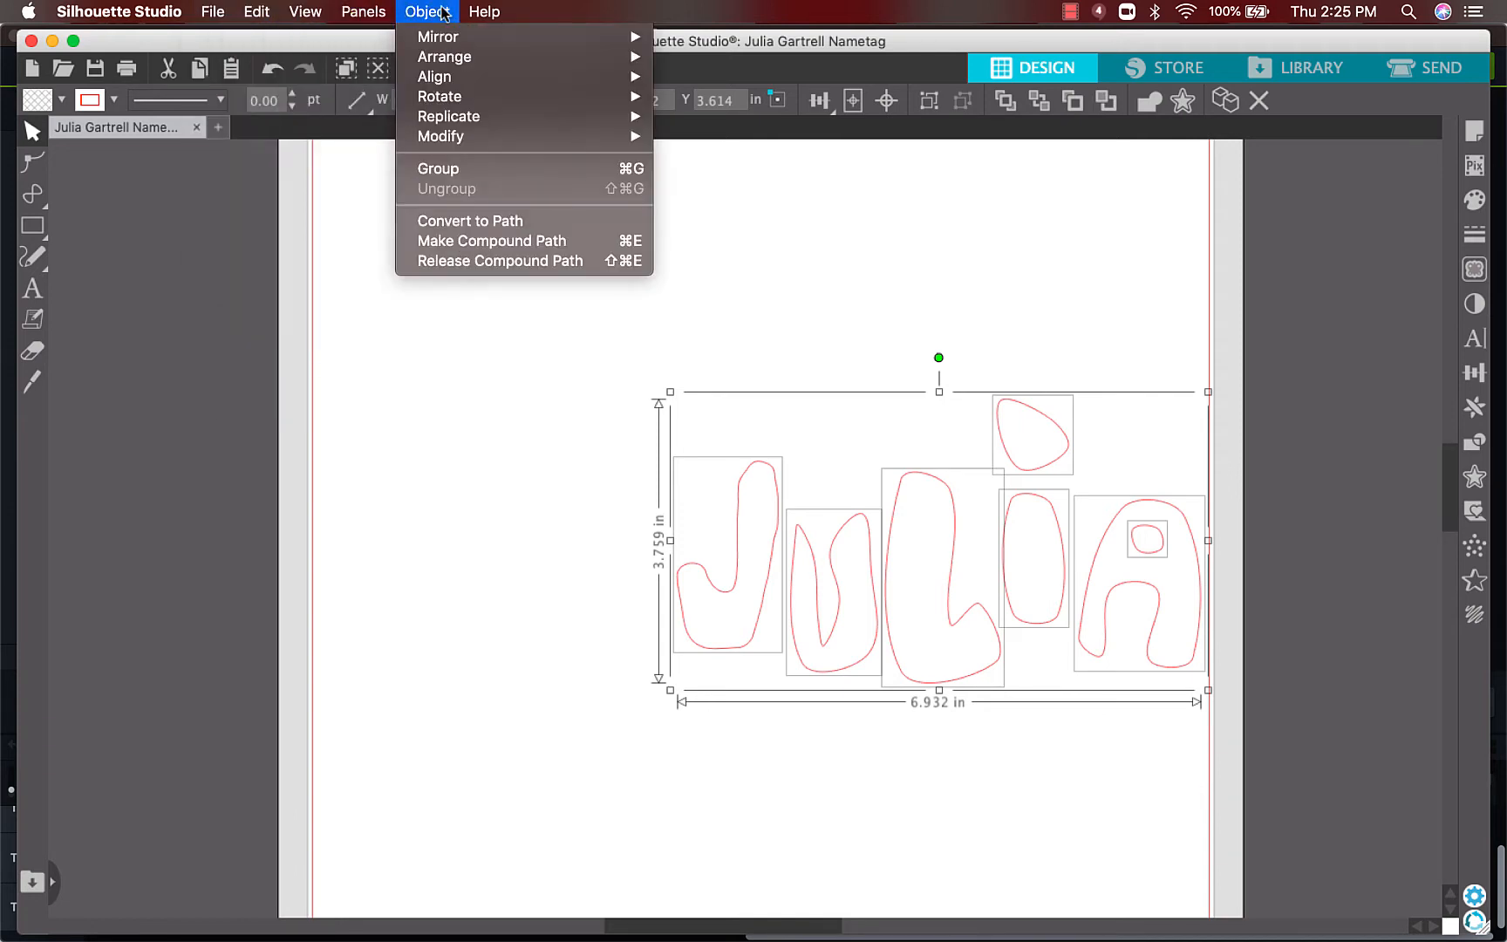
{"action": "left_click", "coordinate": [459, 168]}
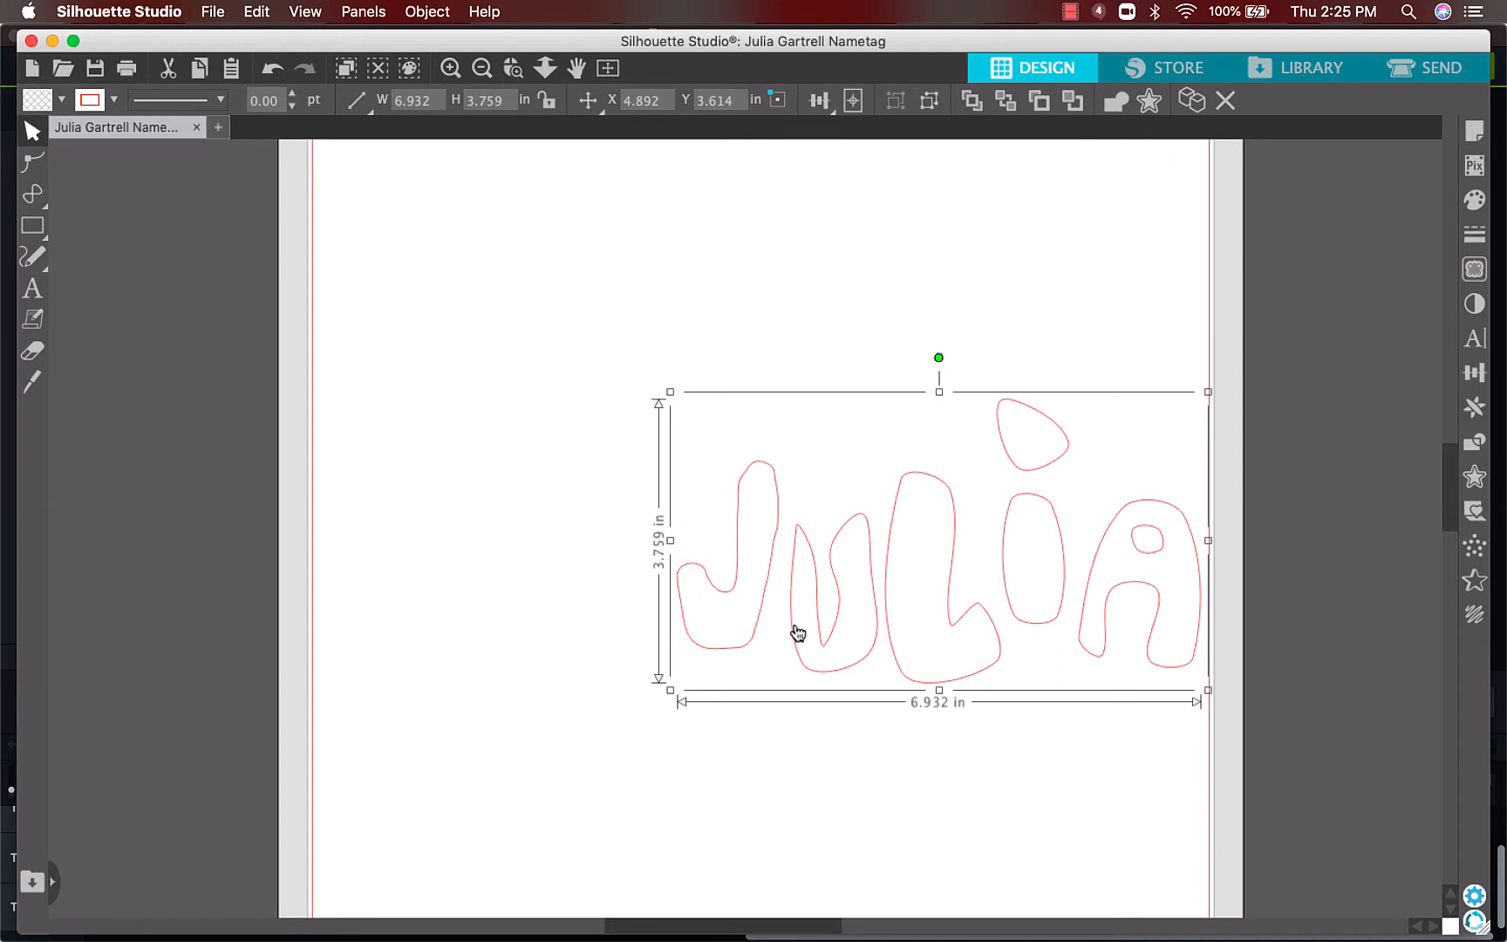
{"action": "left_click_drag", "start_coordinate": [798, 633], "coordinate": [538, 494]}
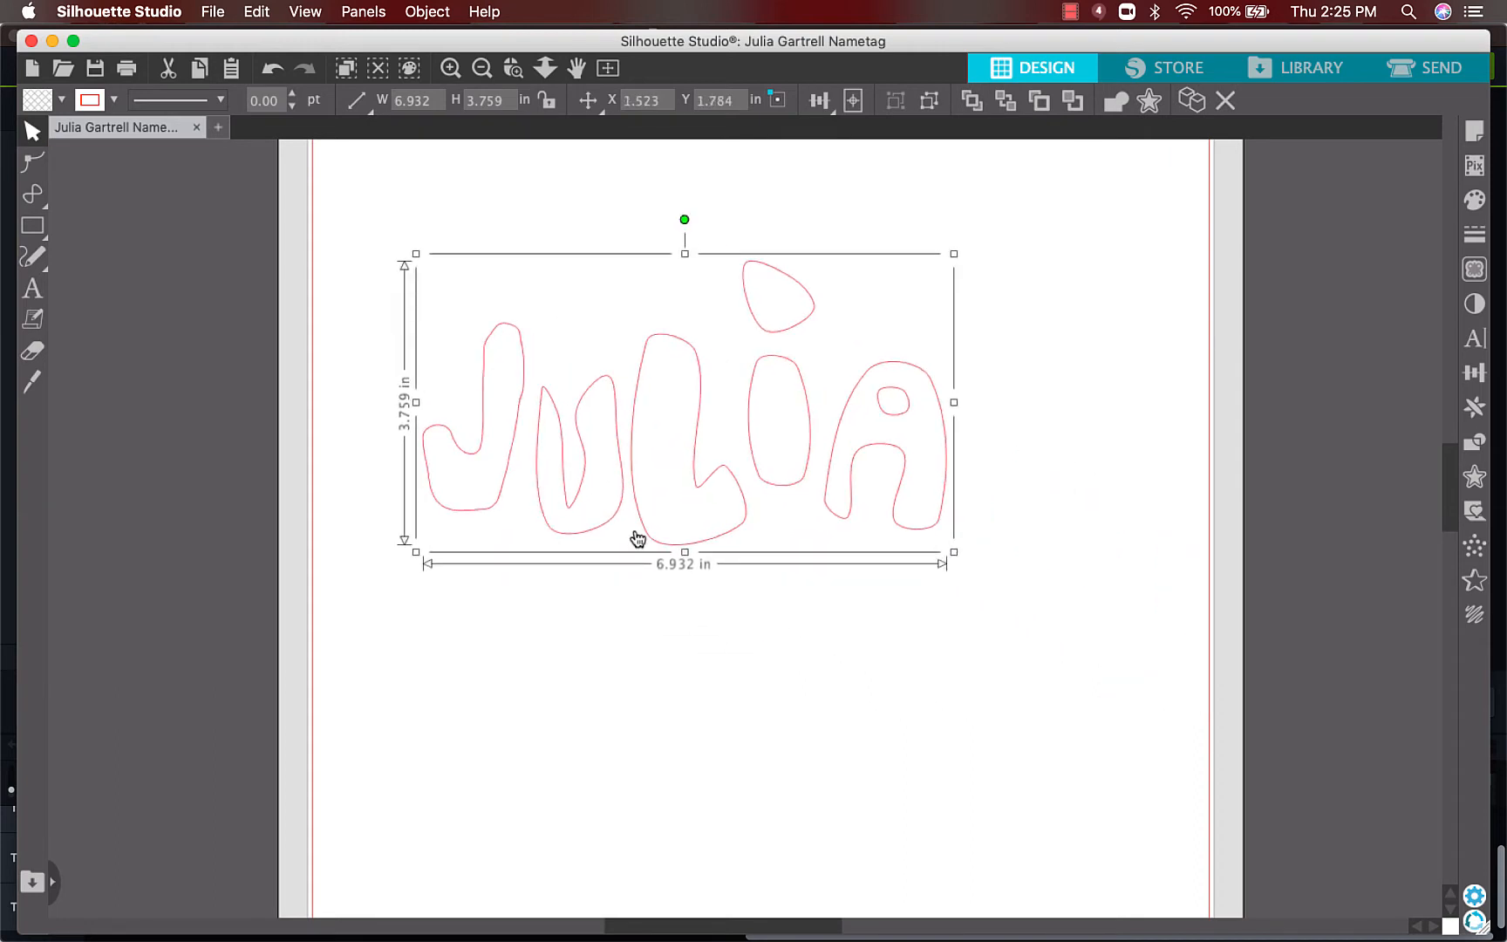
{"action": "key", "text": "super+z"}
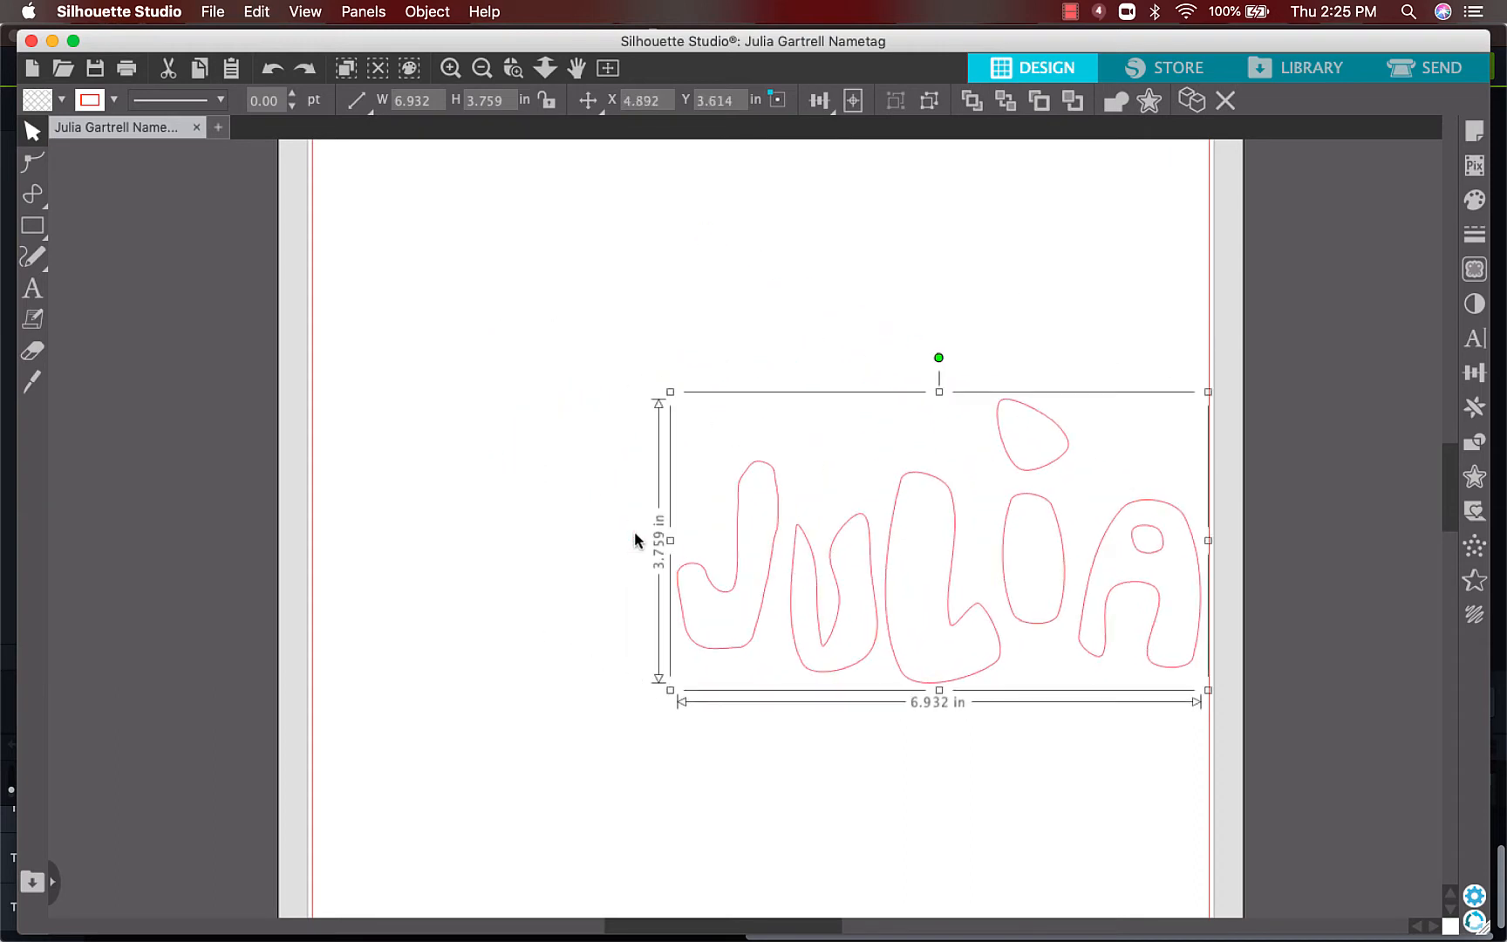
{"action": "key", "text": "super+z"}
Try moving the ungrouped J away from the other letters, and undo the move.
{"action": "left_click", "coordinate": [439, 544]}
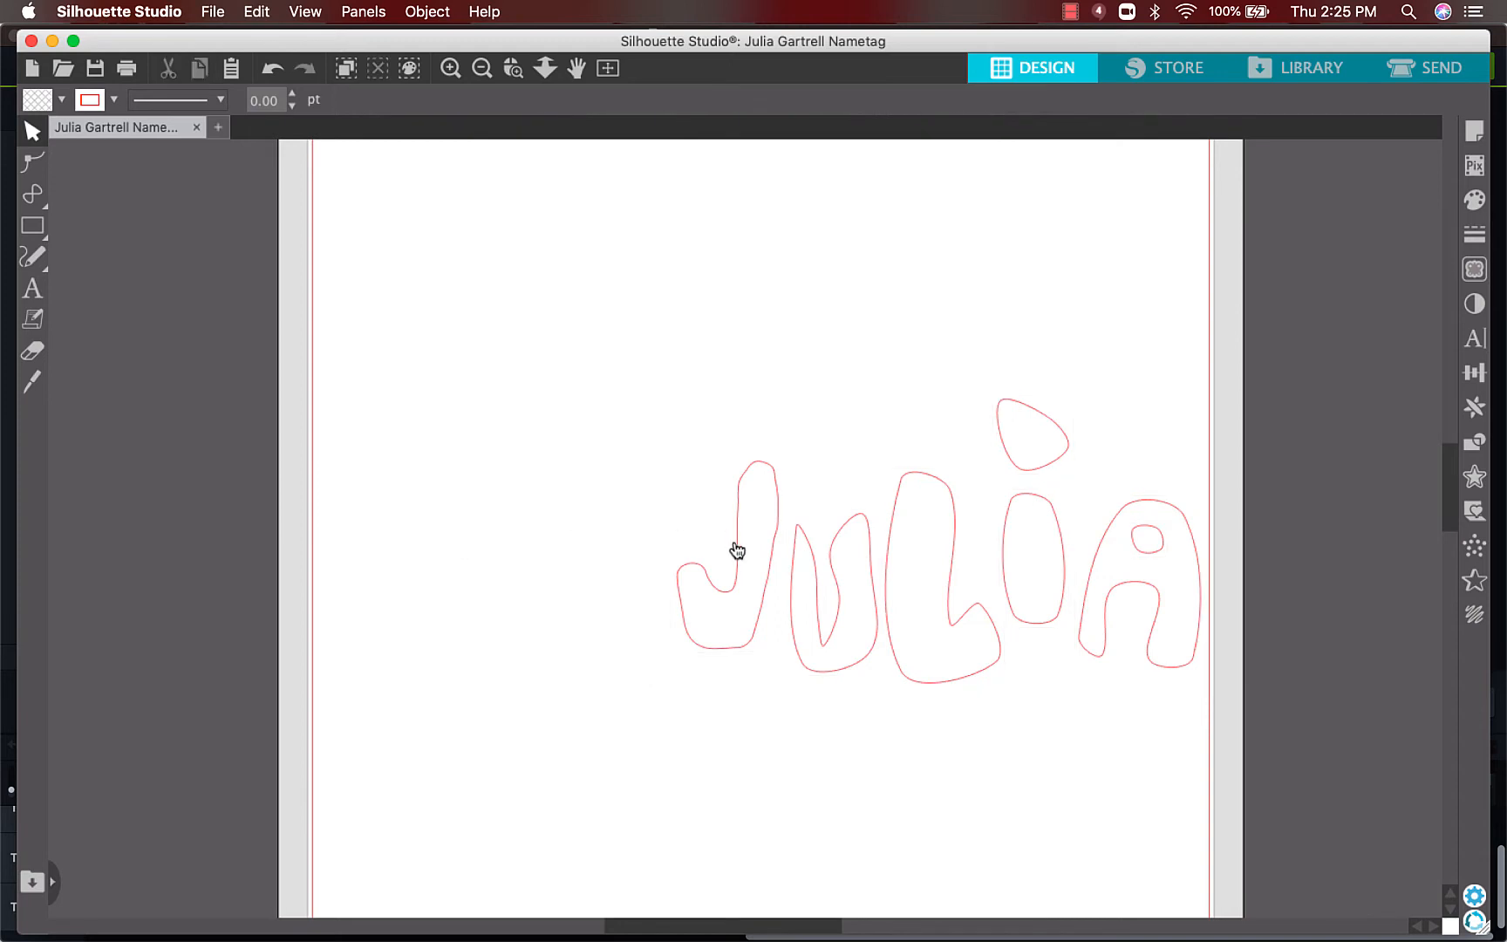
{"action": "left_click_drag", "start_coordinate": [737, 550], "coordinate": [518, 457]}
{"action": "key", "text": "super+z"}
Group all the hand-drawn letter shapes, including the i's dot and the A's hole.
{"action": "left_click_drag", "start_coordinate": [649, 381], "coordinate": [1173, 710]}
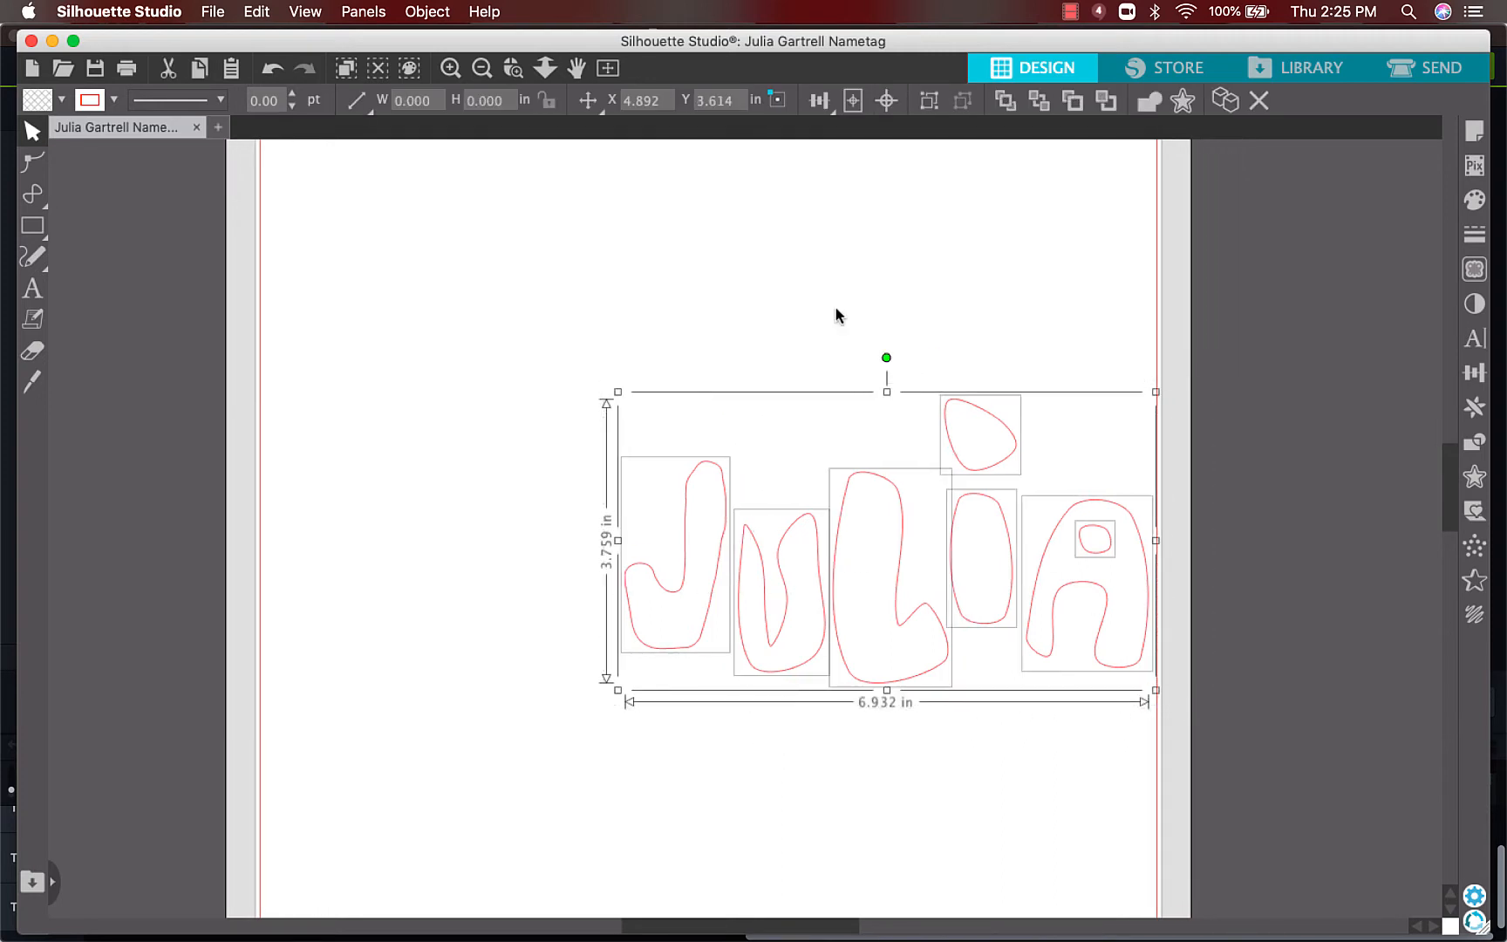
{"action": "left_click", "coordinate": [382, 11]}
{"action": "mouse_move", "coordinate": [427, 12]}
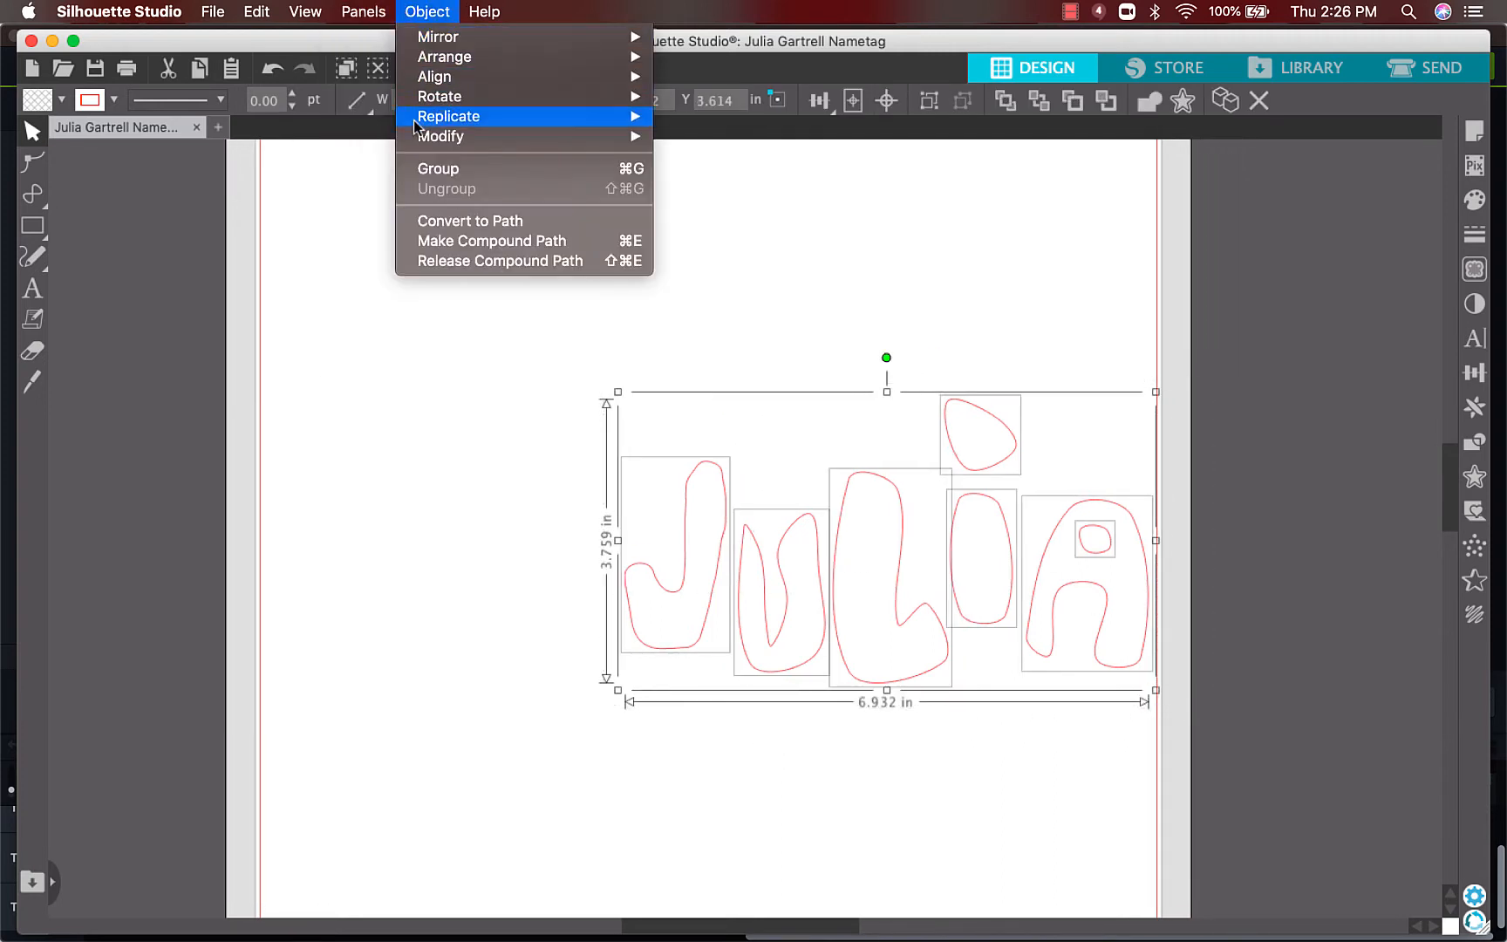
{"action": "left_click", "coordinate": [437, 168]}
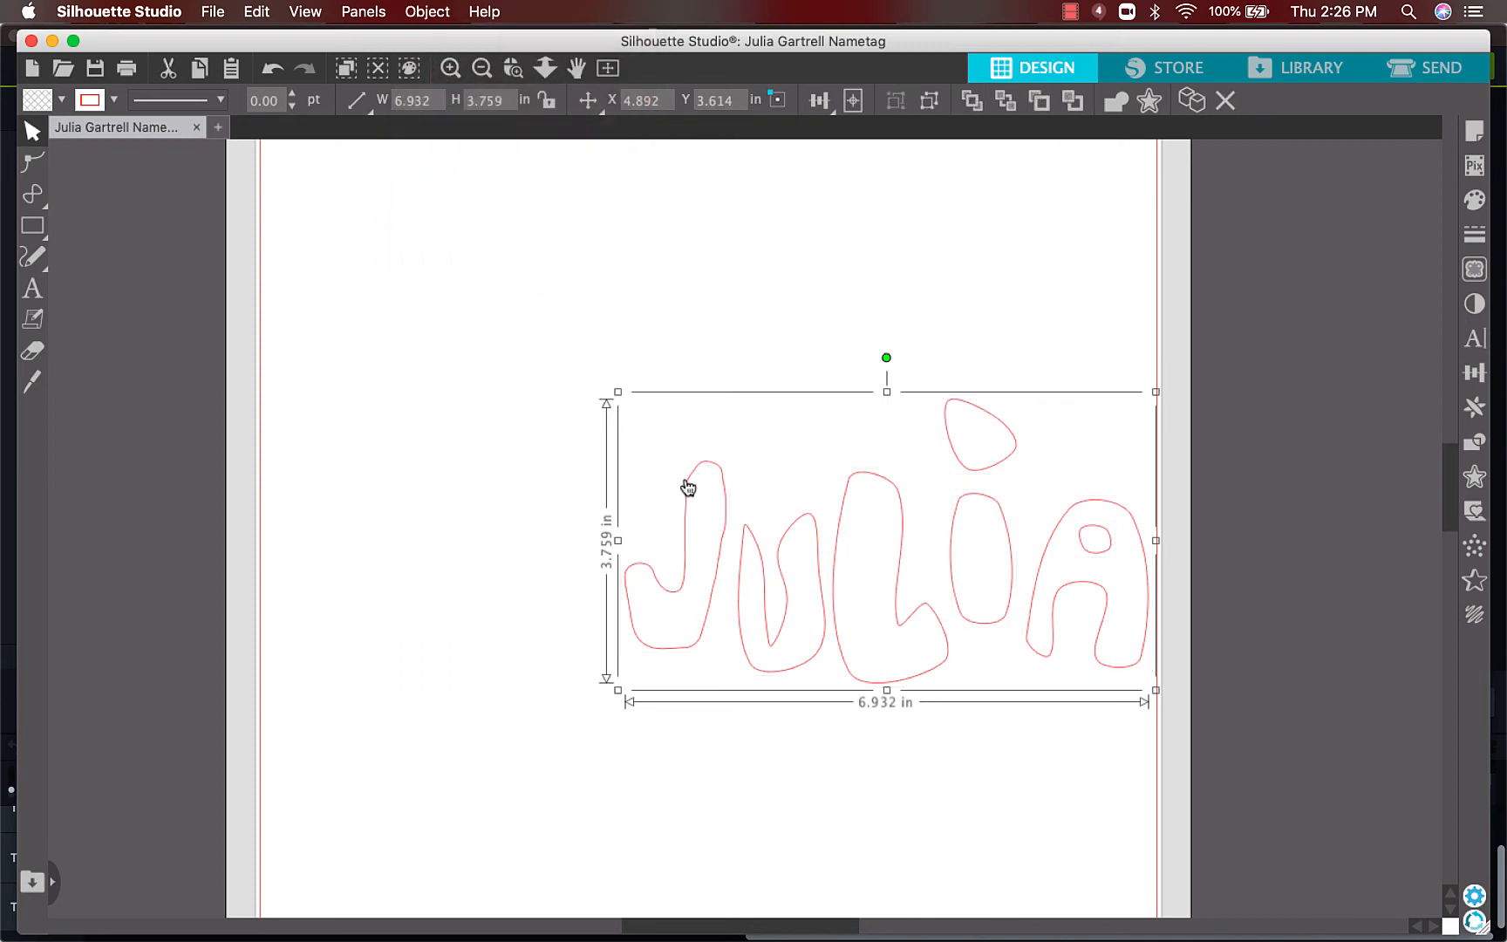
Move the letter group to X 0.650 in, Y 1.091 in and enlarge it to span most of the page width.
{"action": "left_click_drag", "start_coordinate": [713, 534], "coordinate": [393, 335]}
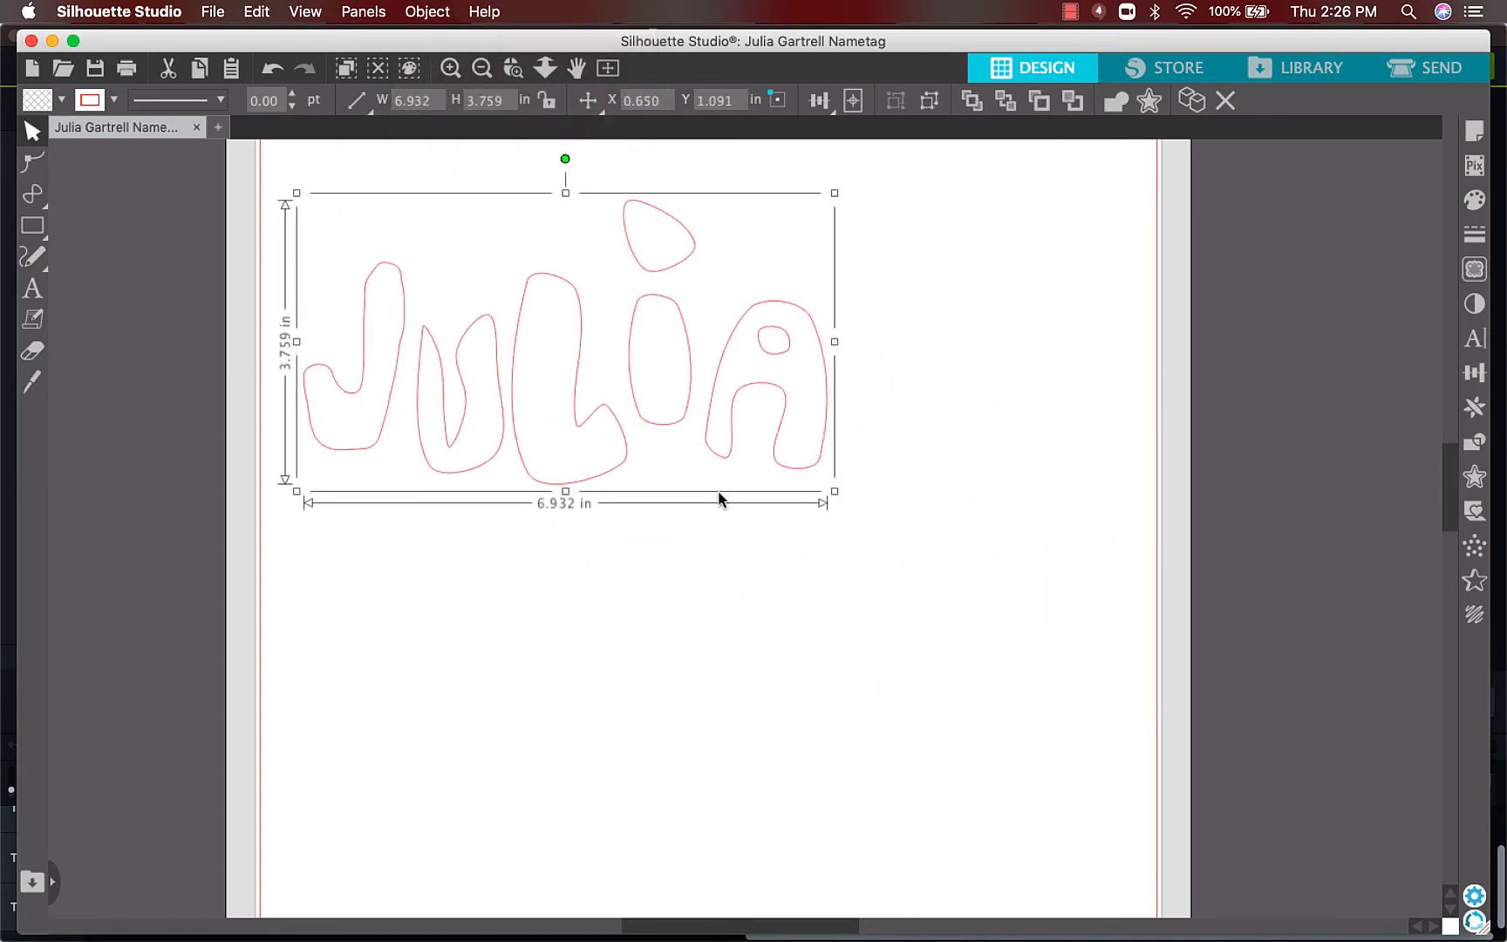
{"action": "left_click_drag", "start_coordinate": [831, 488], "coordinate": [1082, 785]}
{"action": "left_click", "coordinate": [1214, 918]}
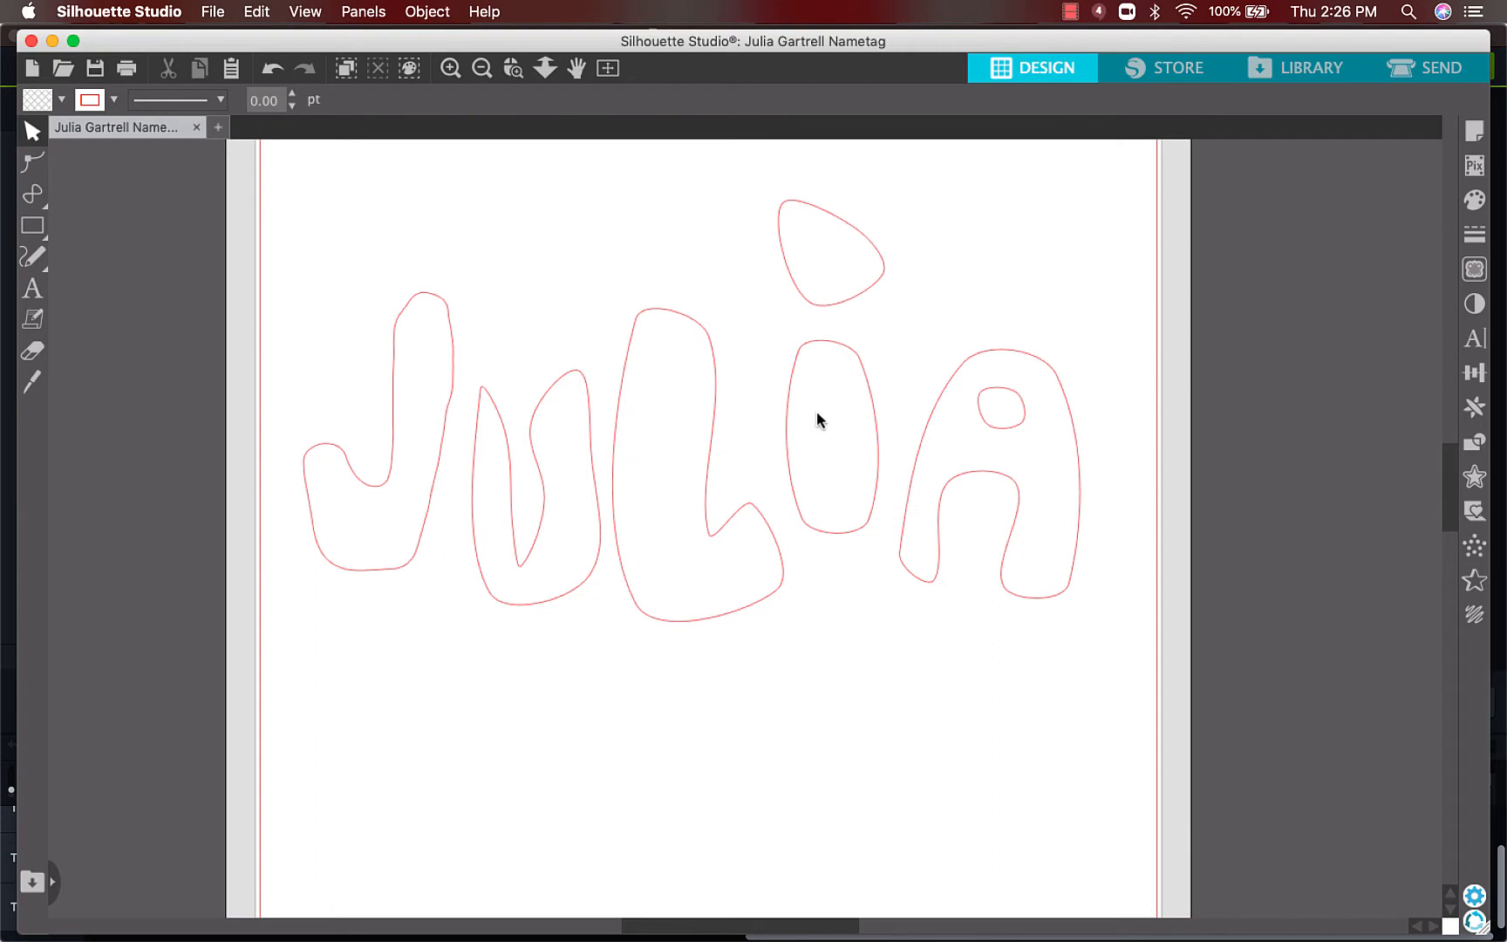
Start a straight-sided polygon outline around the letters, zigzagging from above the J over all the letters to beside the A's top.
{"action": "scroll", "coordinate": [694, 613], "scroll_direction": "up", "scroll_amount": 2}
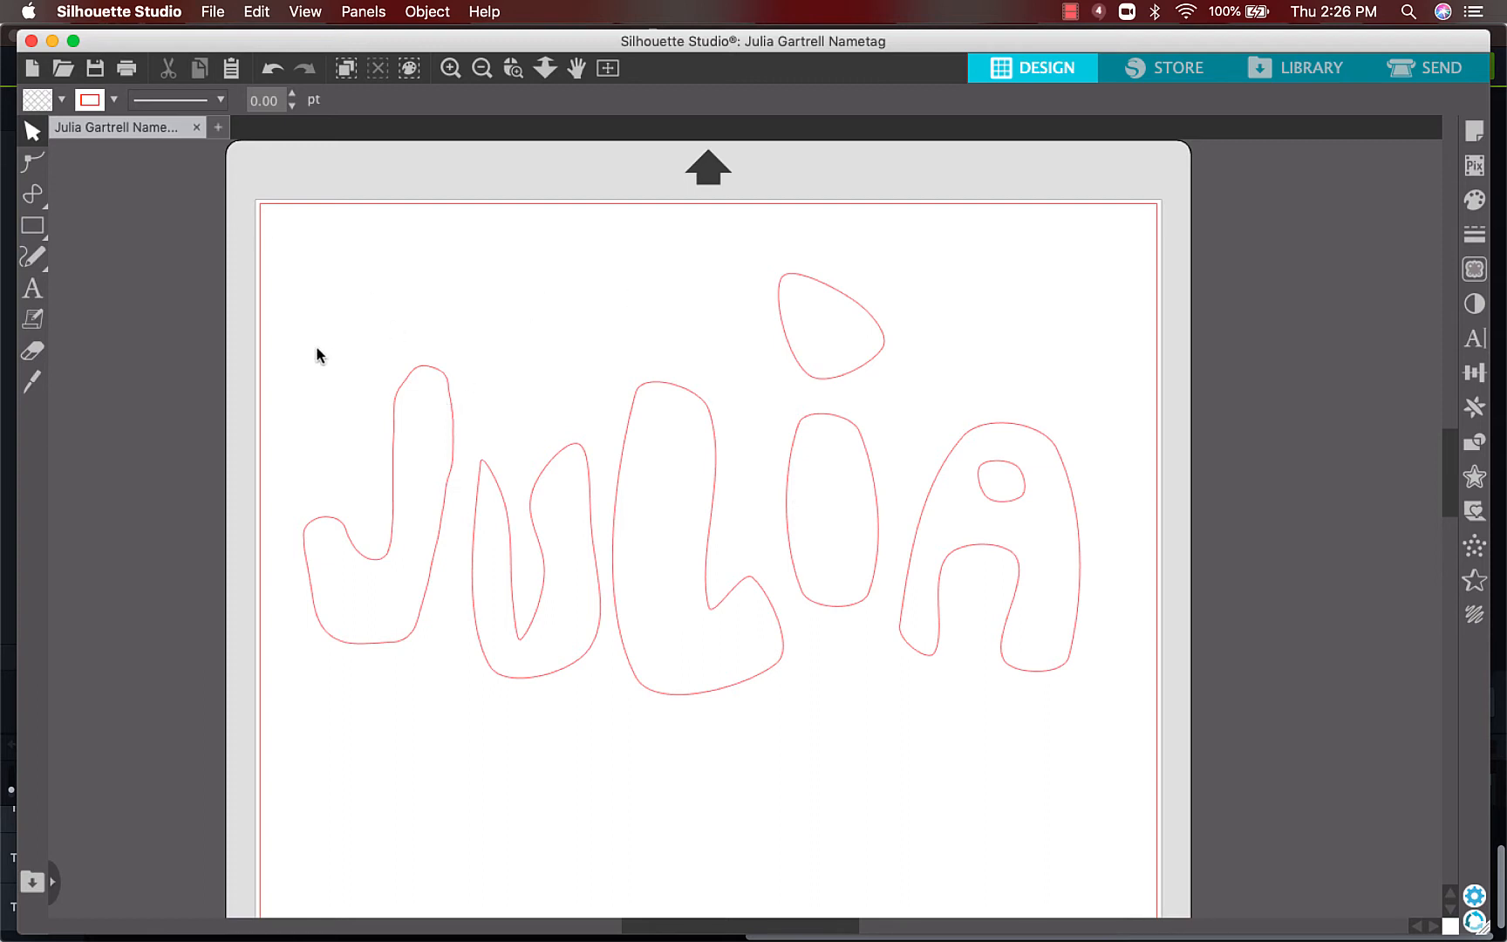
{"action": "mouse_move", "coordinate": [30, 201]}
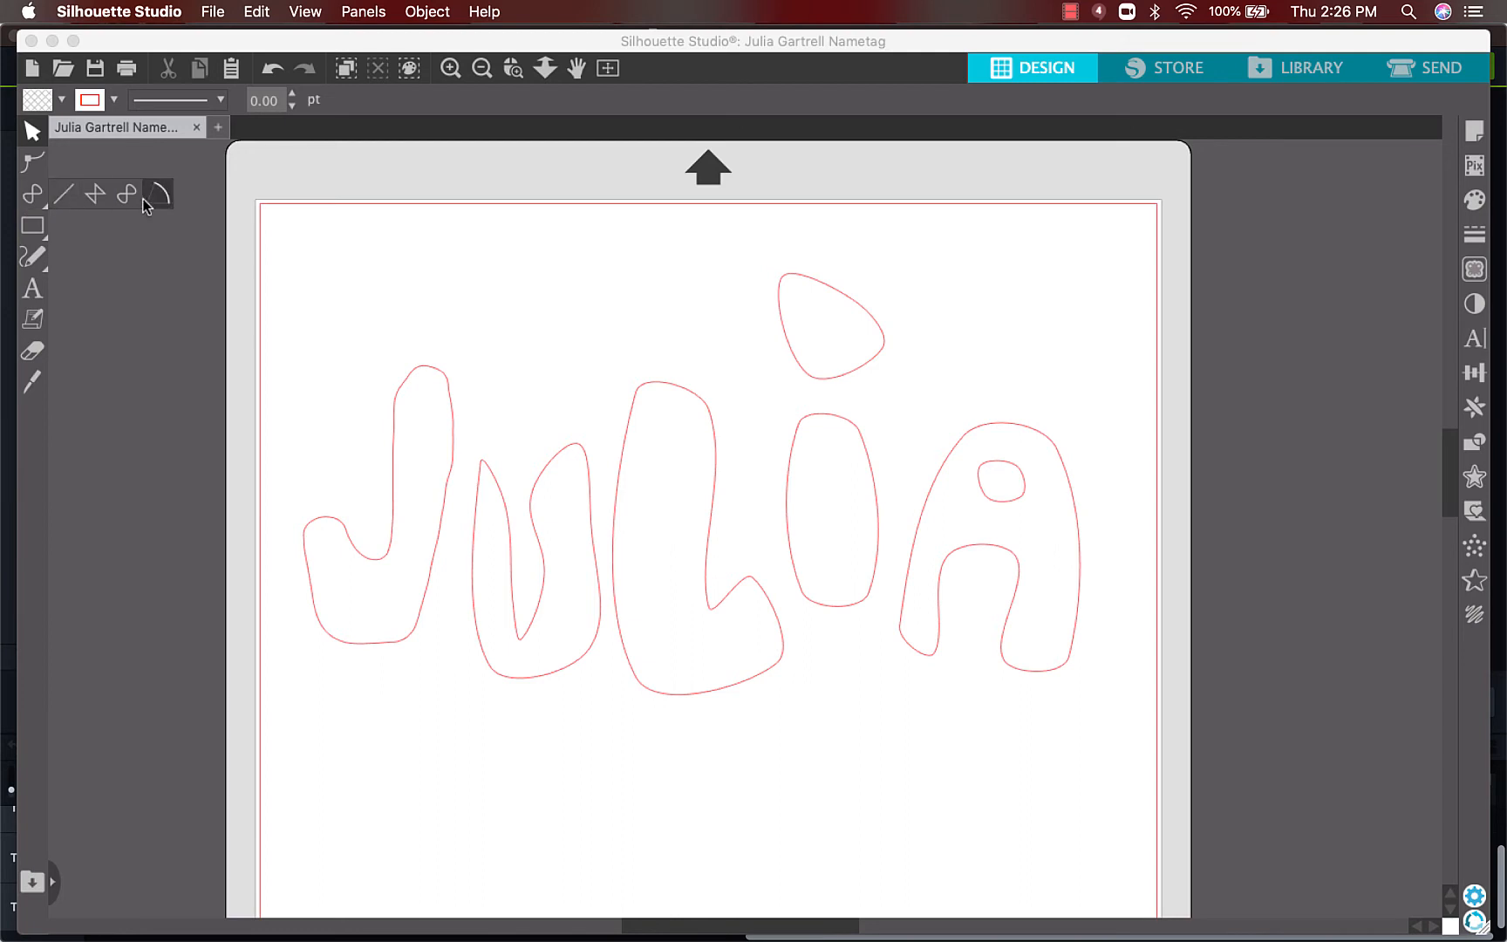
{"action": "left_click", "coordinate": [95, 194]}
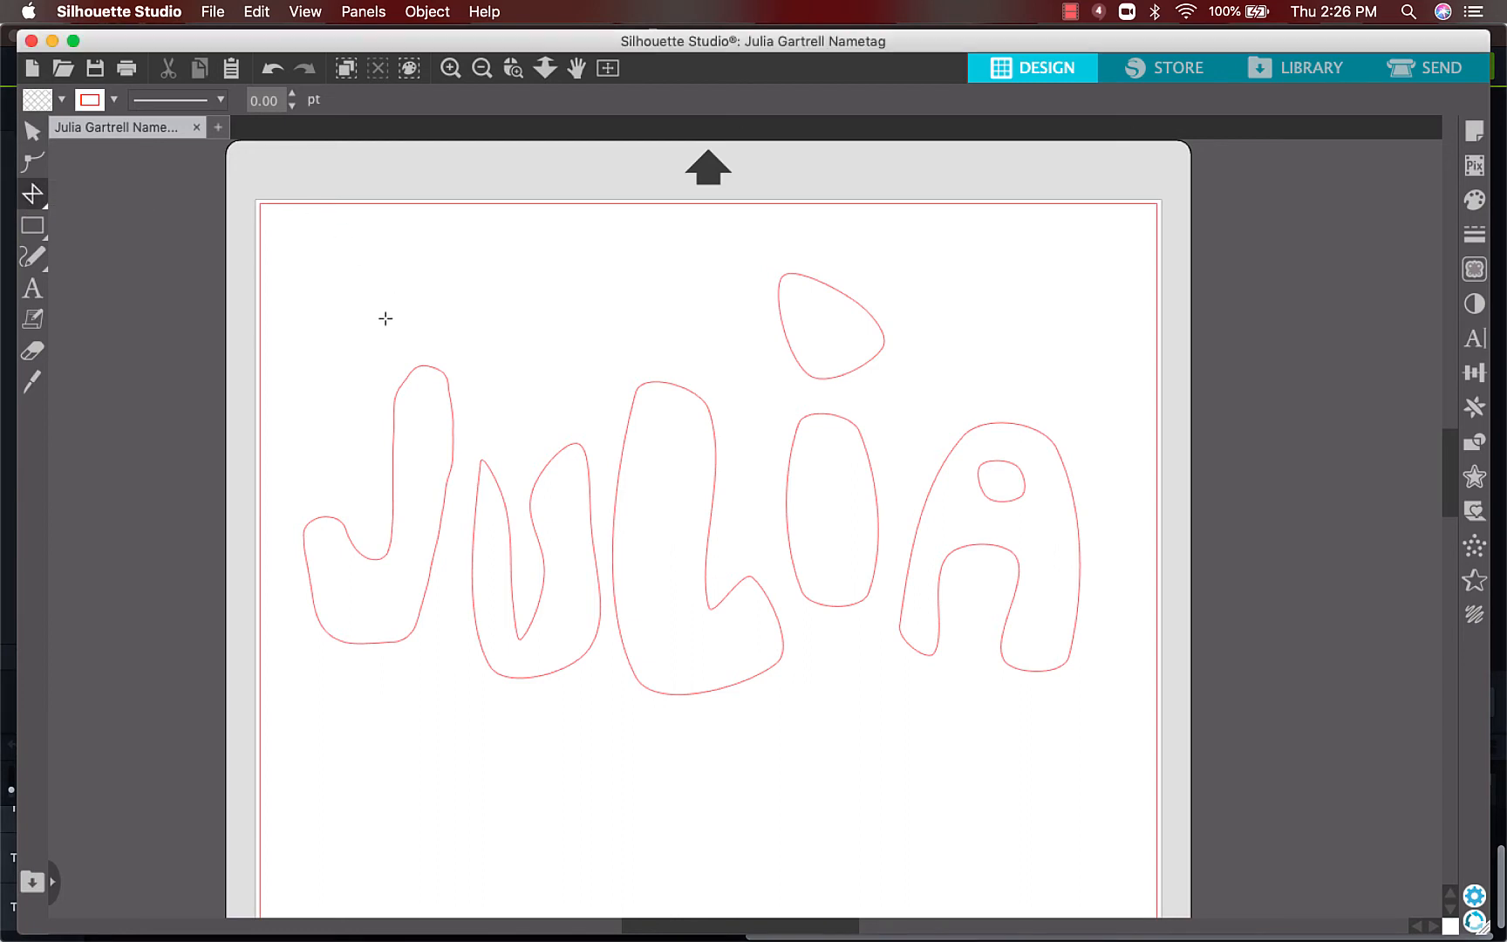
{"action": "left_click", "coordinate": [398, 238]}
{"action": "left_click", "coordinate": [469, 308]}
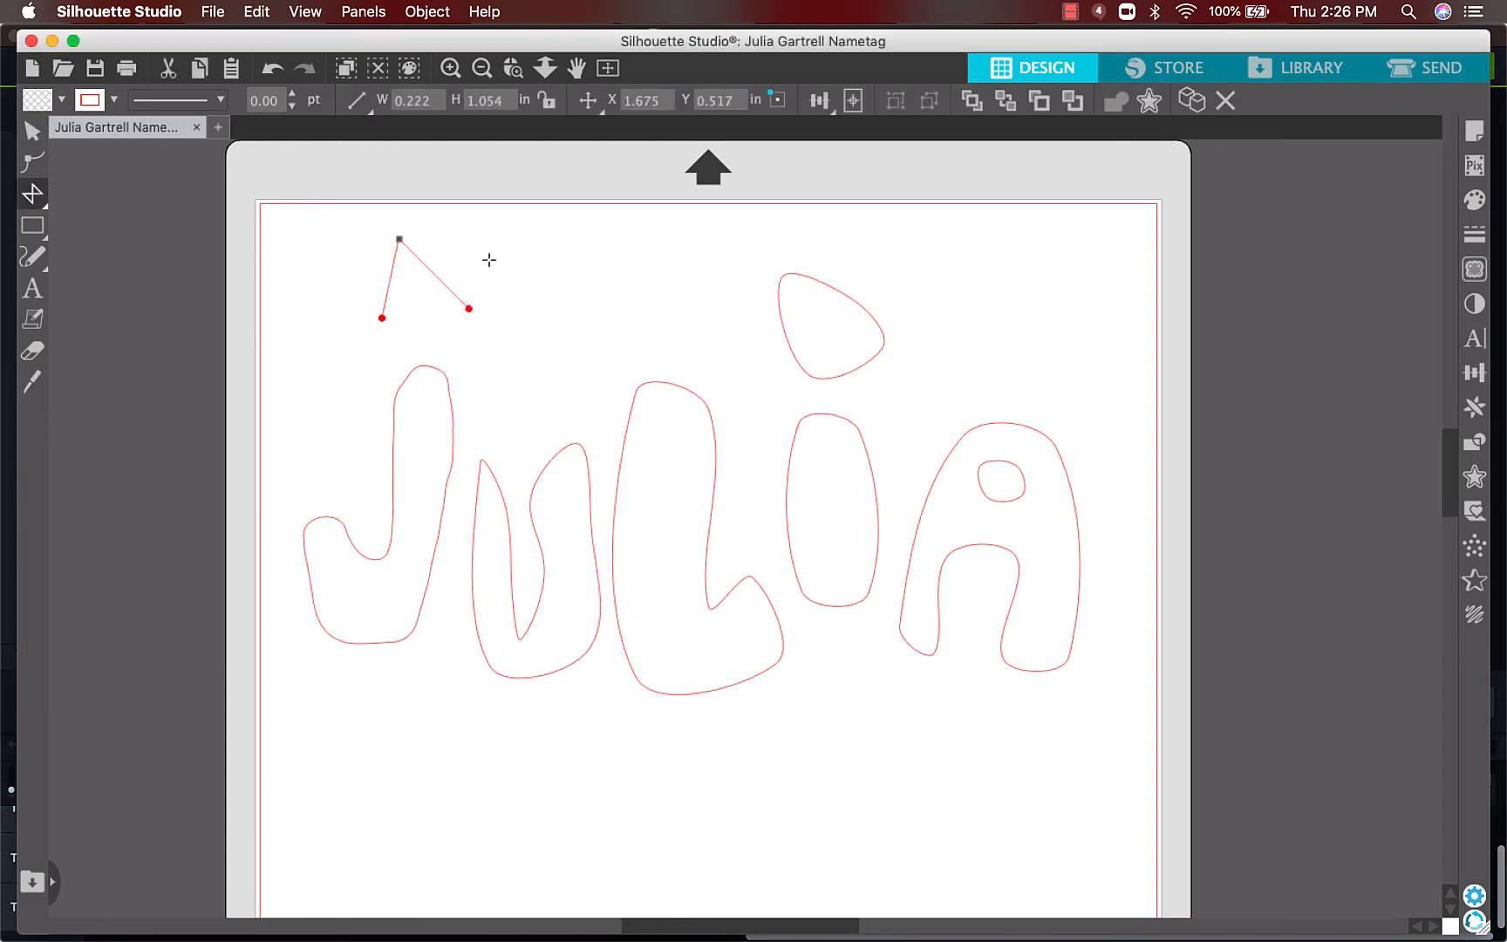
{"action": "double_click", "coordinate": [531, 231]}
{"action": "left_click", "coordinate": [609, 356]}
{"action": "left_click", "coordinate": [660, 254]}
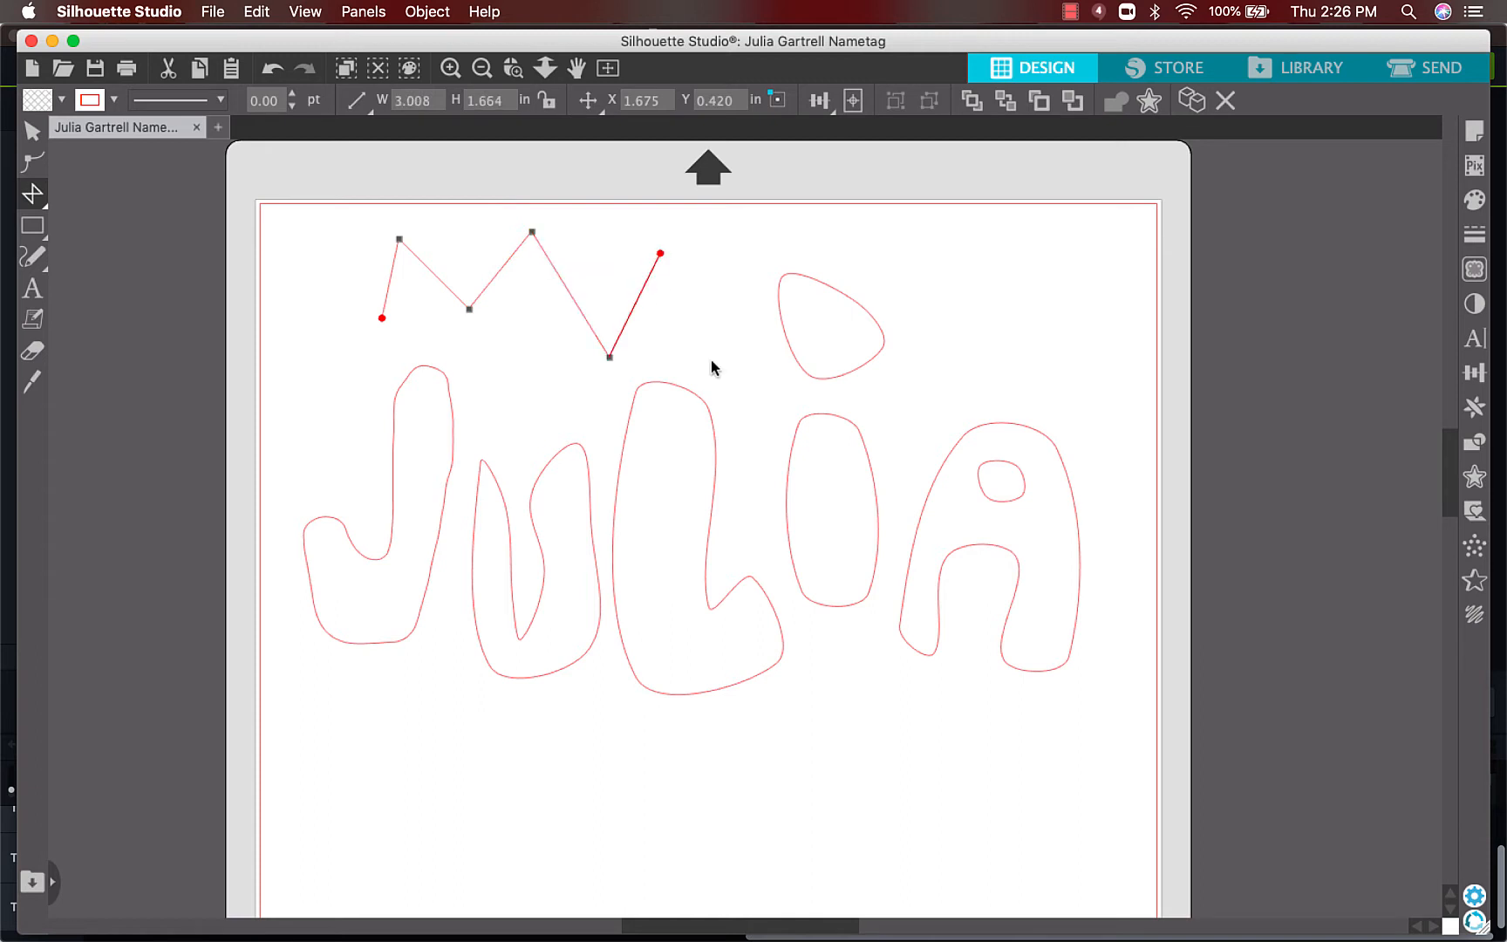
{"action": "double_click", "coordinate": [712, 359]}
{"action": "left_click", "coordinate": [738, 225]}
{"action": "left_click", "coordinate": [770, 248]}
{"action": "left_click", "coordinate": [896, 231]}
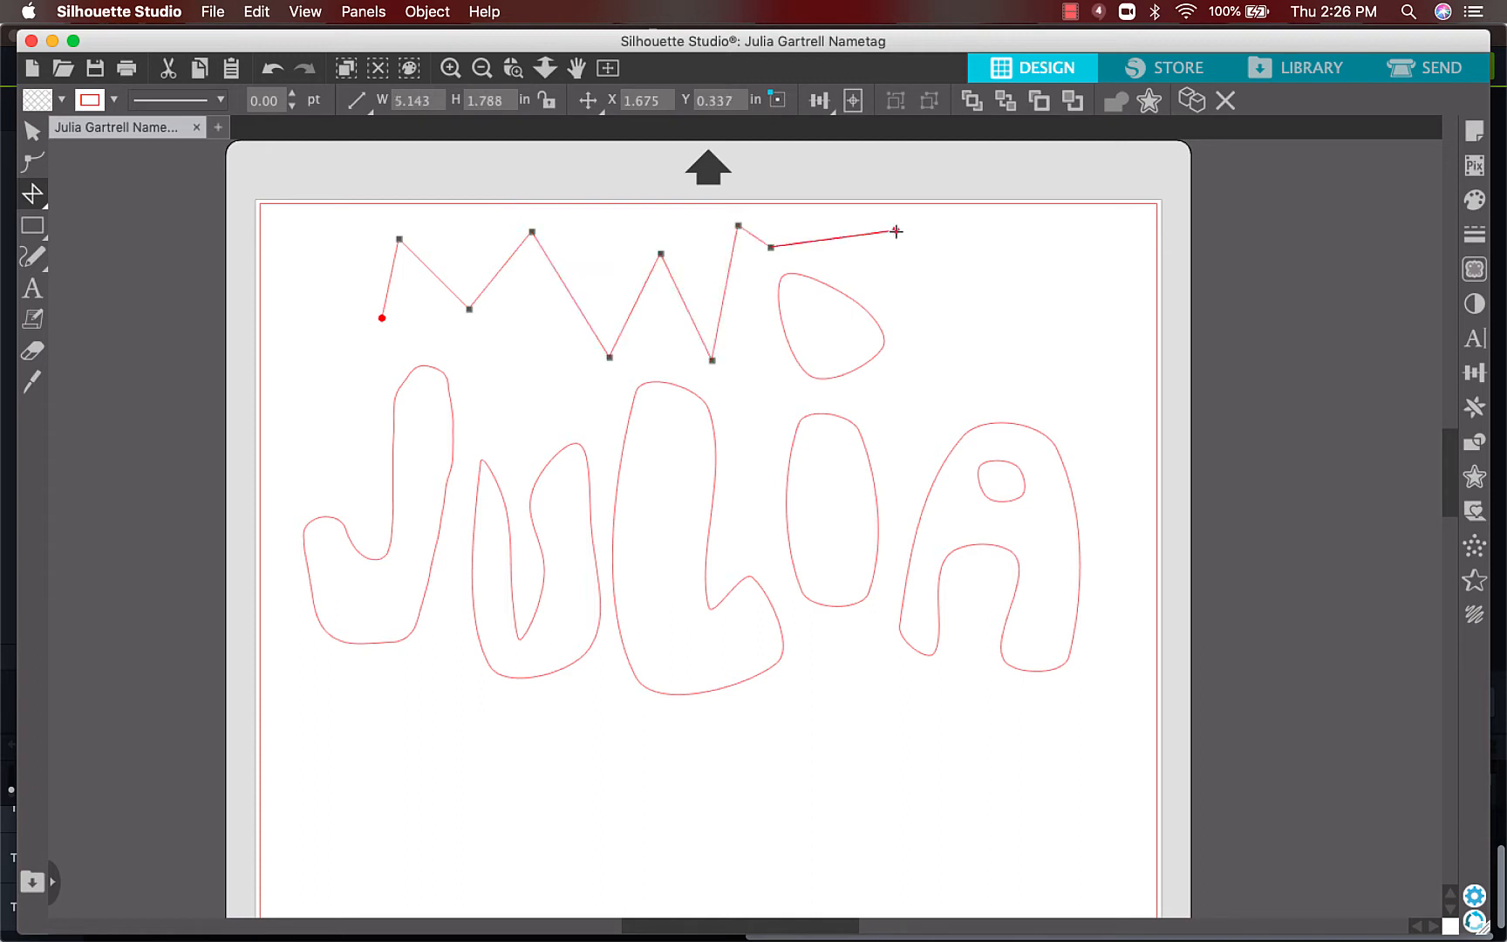
{"action": "double_click", "coordinate": [897, 260]}
{"action": "left_click", "coordinate": [902, 324]}
{"action": "left_click", "coordinate": [975, 251]}
{"action": "left_click", "coordinate": [985, 337]}
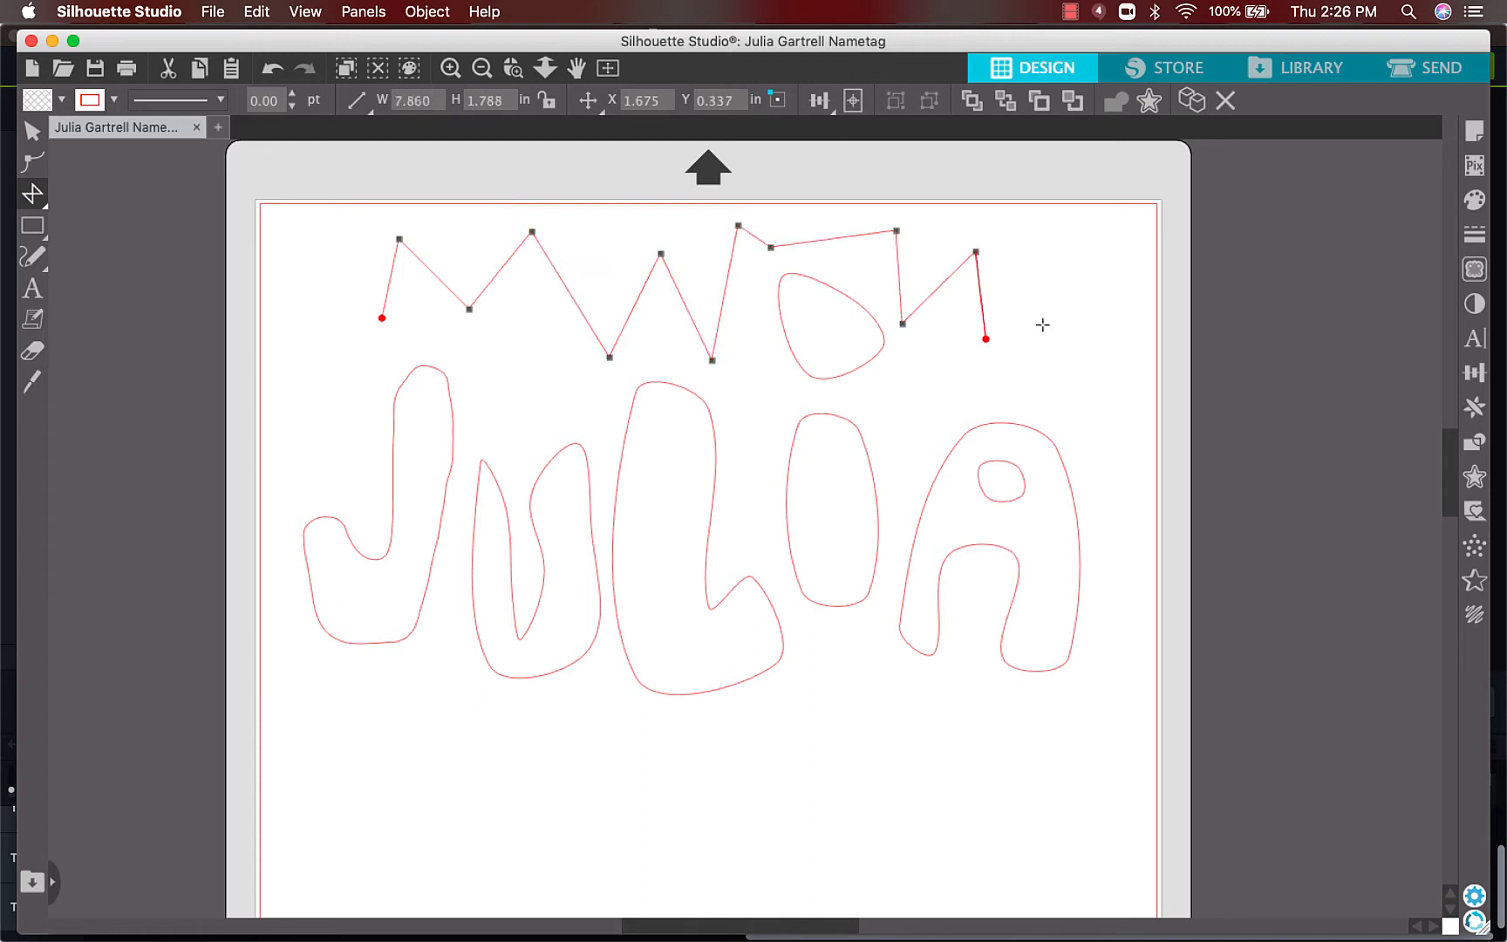
{"action": "left_click", "coordinate": [1060, 319]}
{"action": "left_click", "coordinate": [1044, 393]}
{"action": "left_click", "coordinate": [1124, 406]}
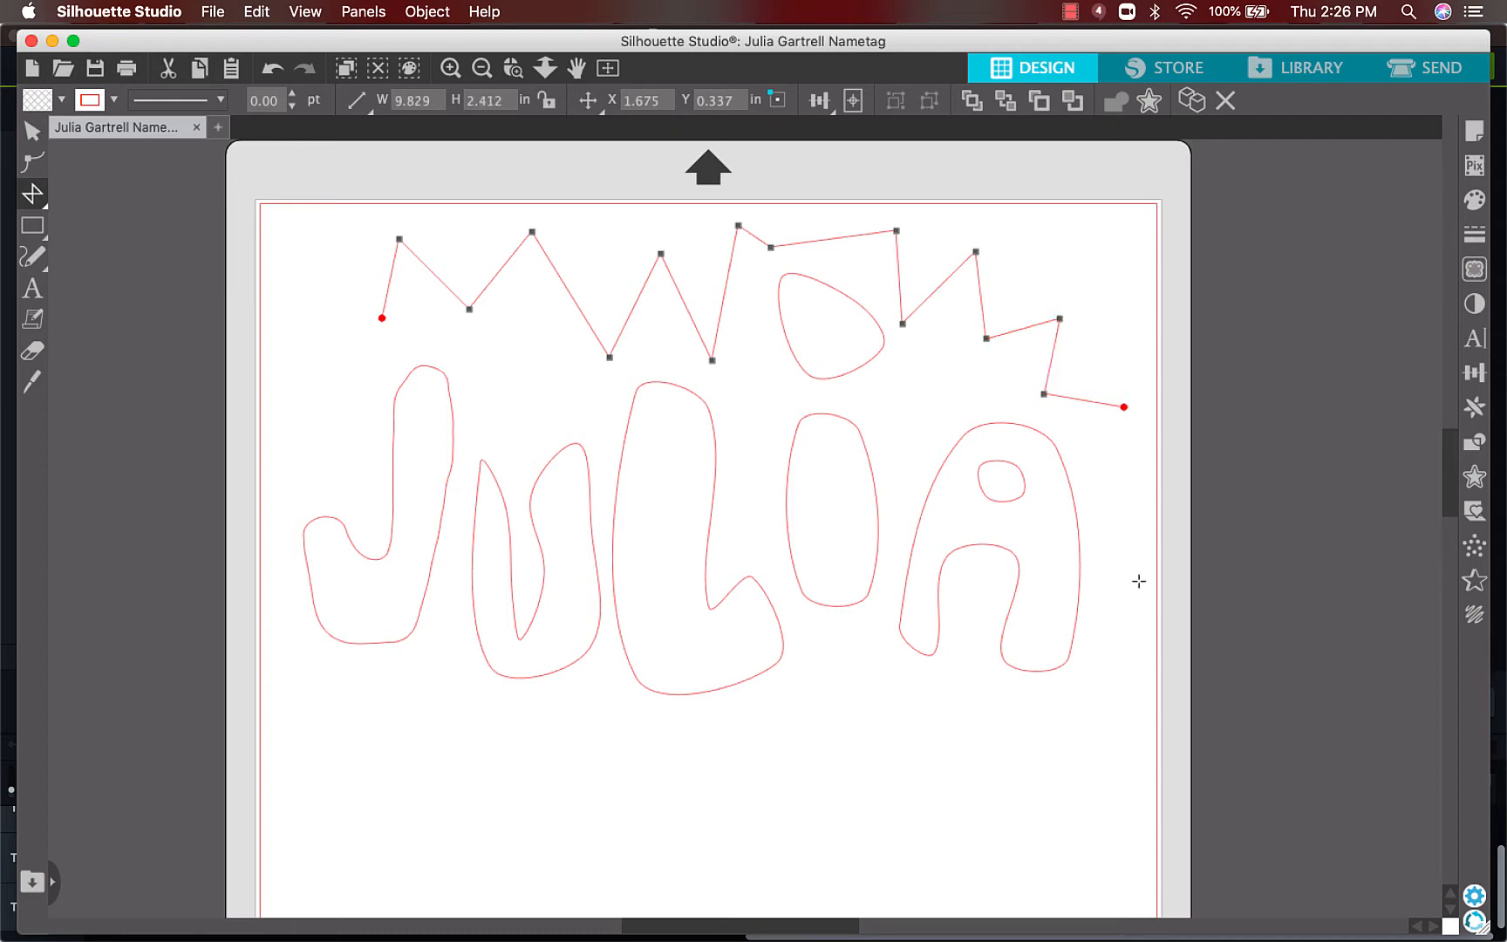
Continue the outline down past the A, beneath the letters with a notch under the i, and around the J, closing the shape.
{"action": "left_click", "coordinate": [1107, 717]}
{"action": "left_click", "coordinate": [852, 730]}
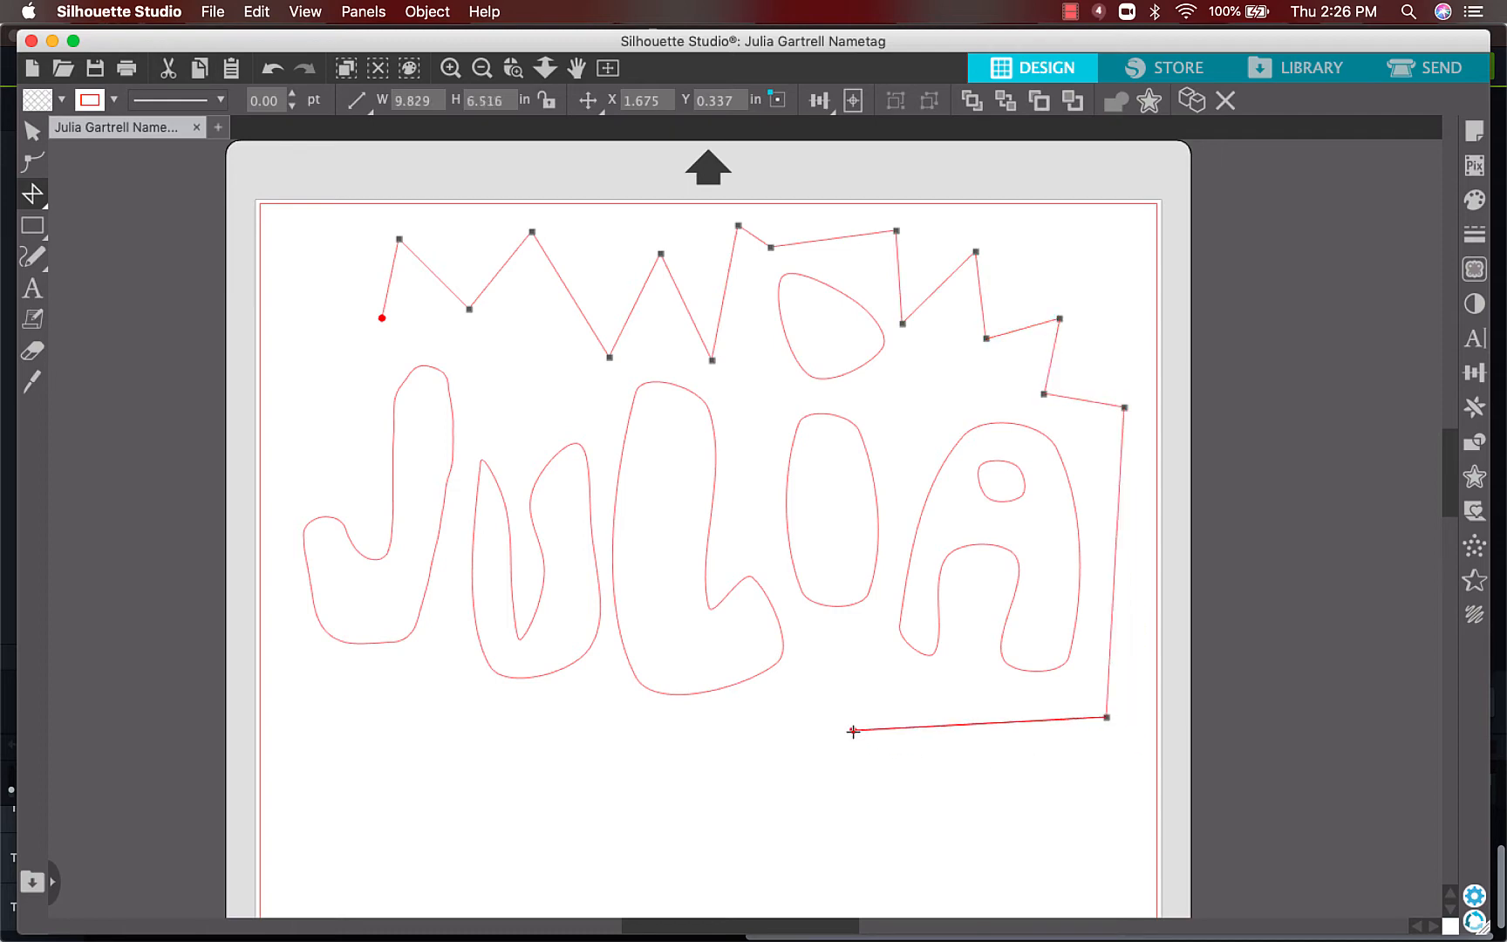
{"action": "left_click", "coordinate": [834, 661]}
{"action": "left_click", "coordinate": [795, 733]}
{"action": "left_click", "coordinate": [620, 716]}
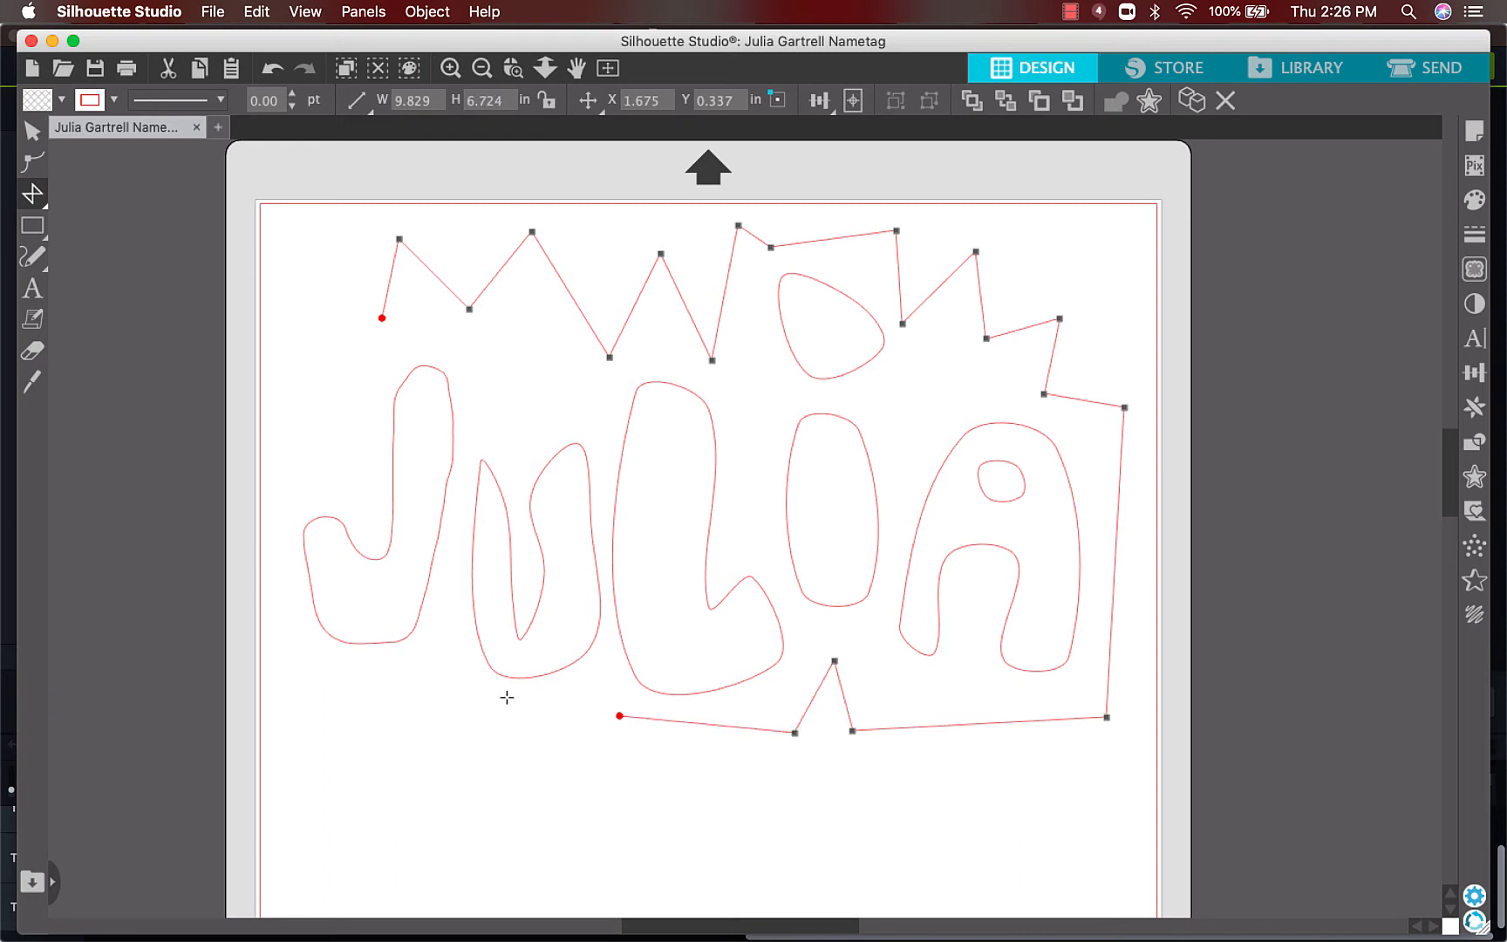
{"action": "left_click", "coordinate": [446, 694]}
{"action": "left_click", "coordinate": [385, 741]}
{"action": "left_click", "coordinate": [316, 675]}
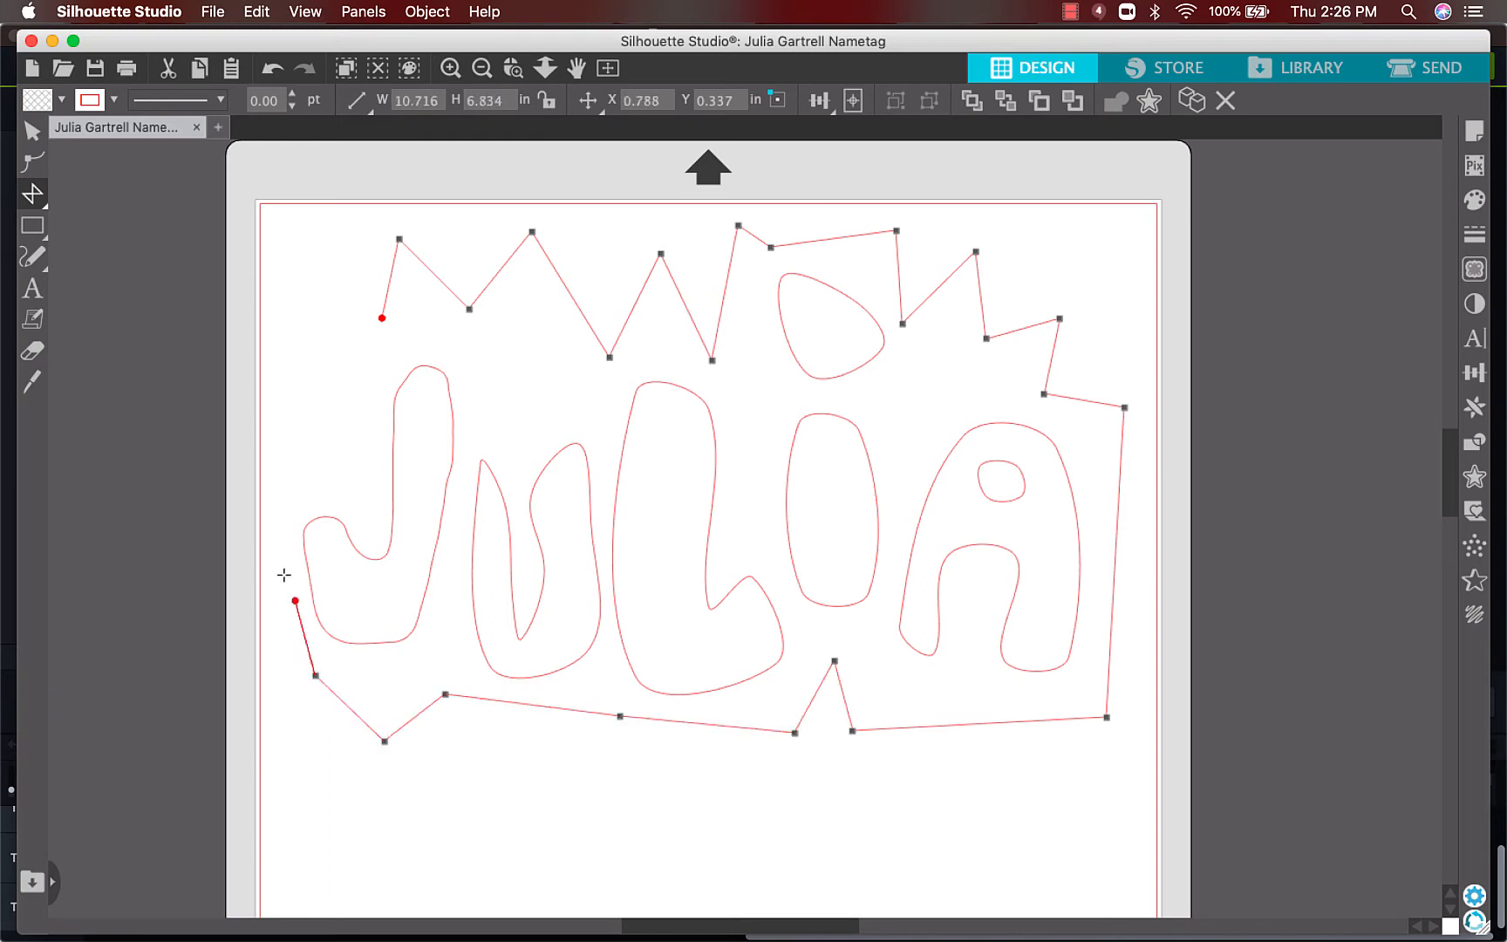
{"action": "left_click", "coordinate": [280, 503]}
{"action": "left_click", "coordinate": [342, 456]}
{"action": "left_click", "coordinate": [360, 498]}
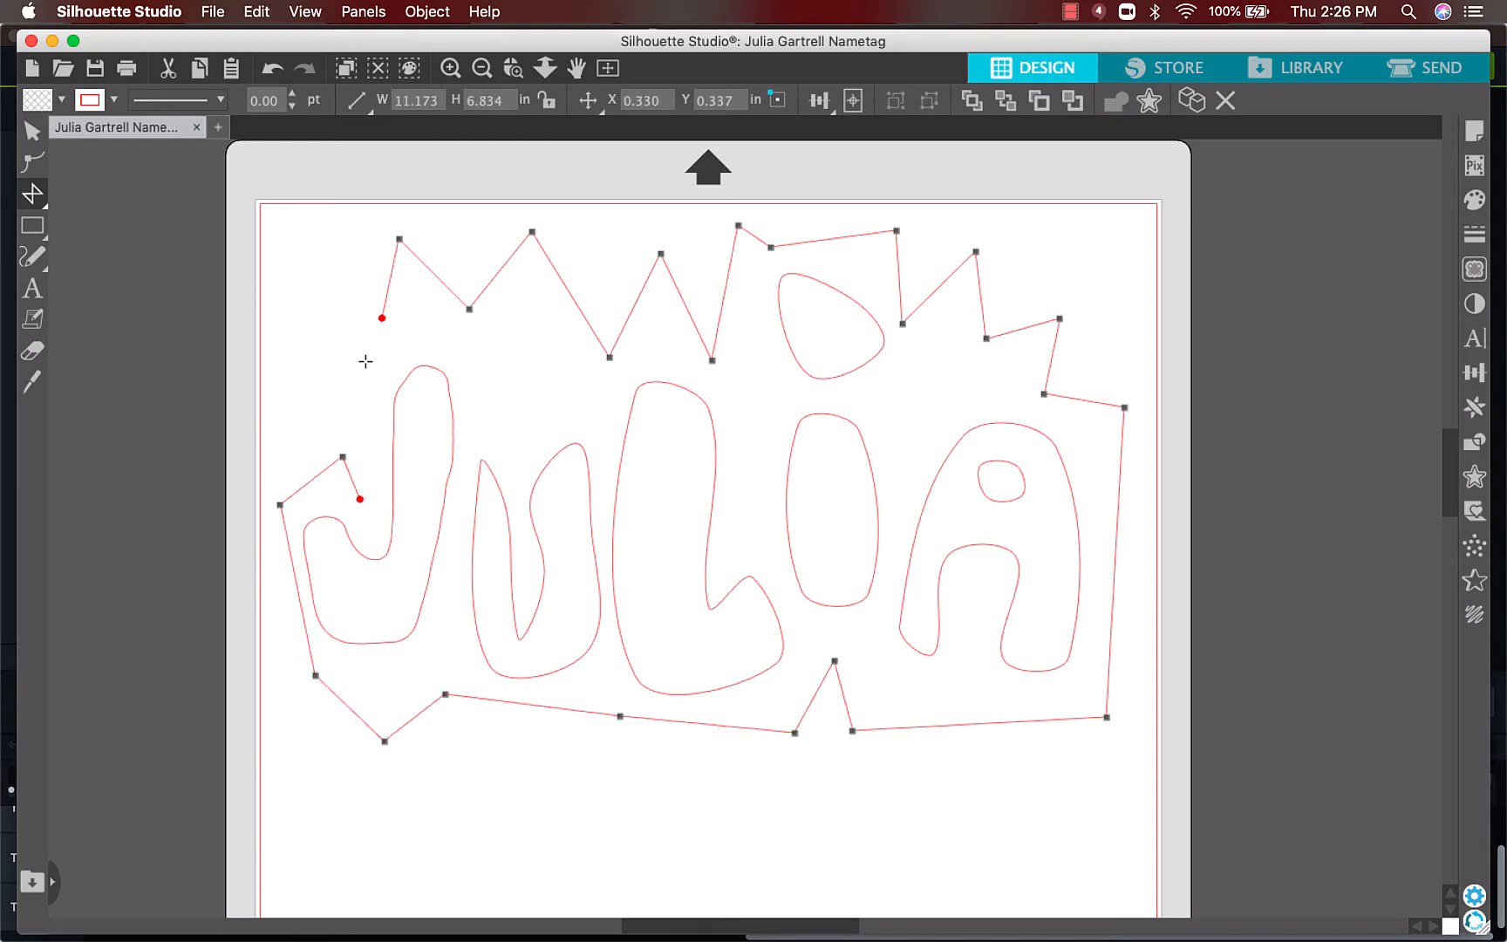
{"action": "left_click", "coordinate": [380, 318]}
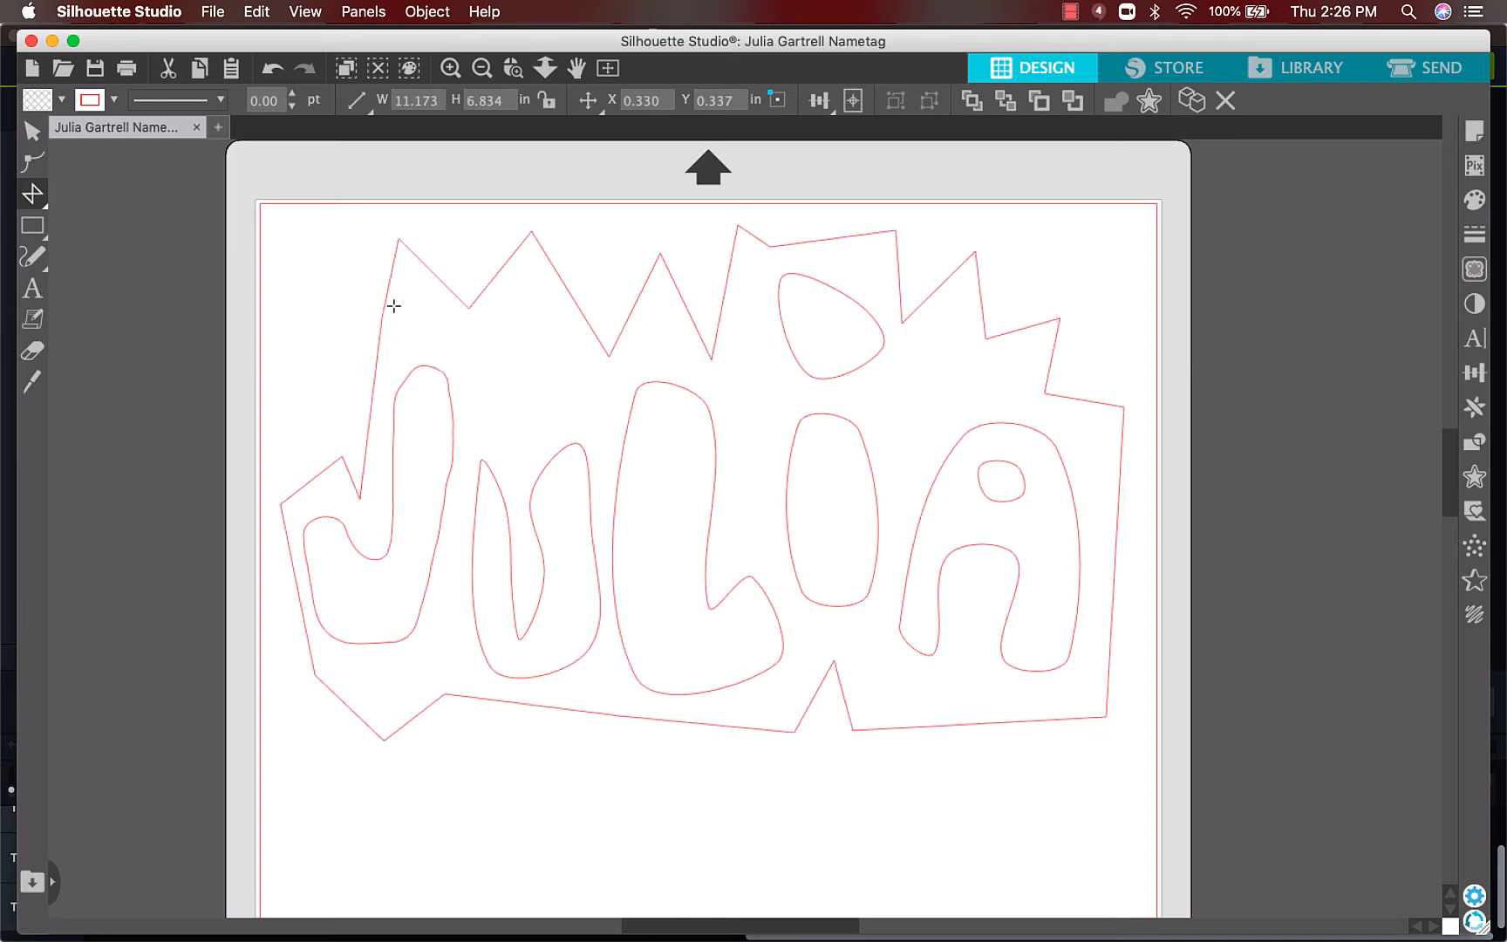
Edit the outline's points, moving the first peak above the J slightly inward and down.
{"action": "left_click", "coordinate": [32, 162]}
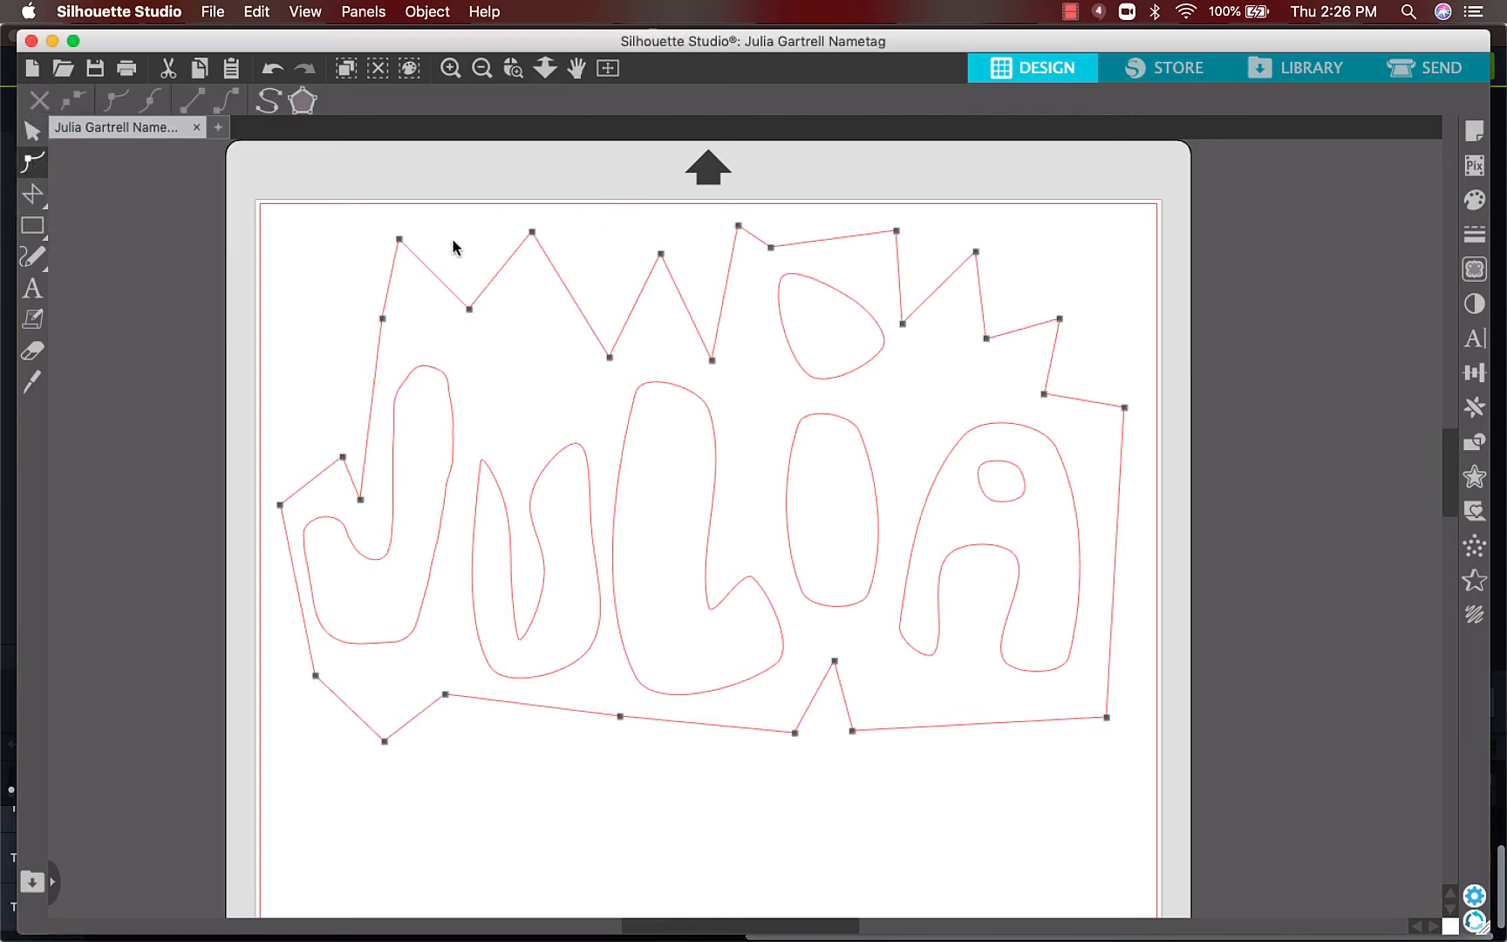
{"action": "left_click_drag", "start_coordinate": [399, 239], "coordinate": [427, 252]}
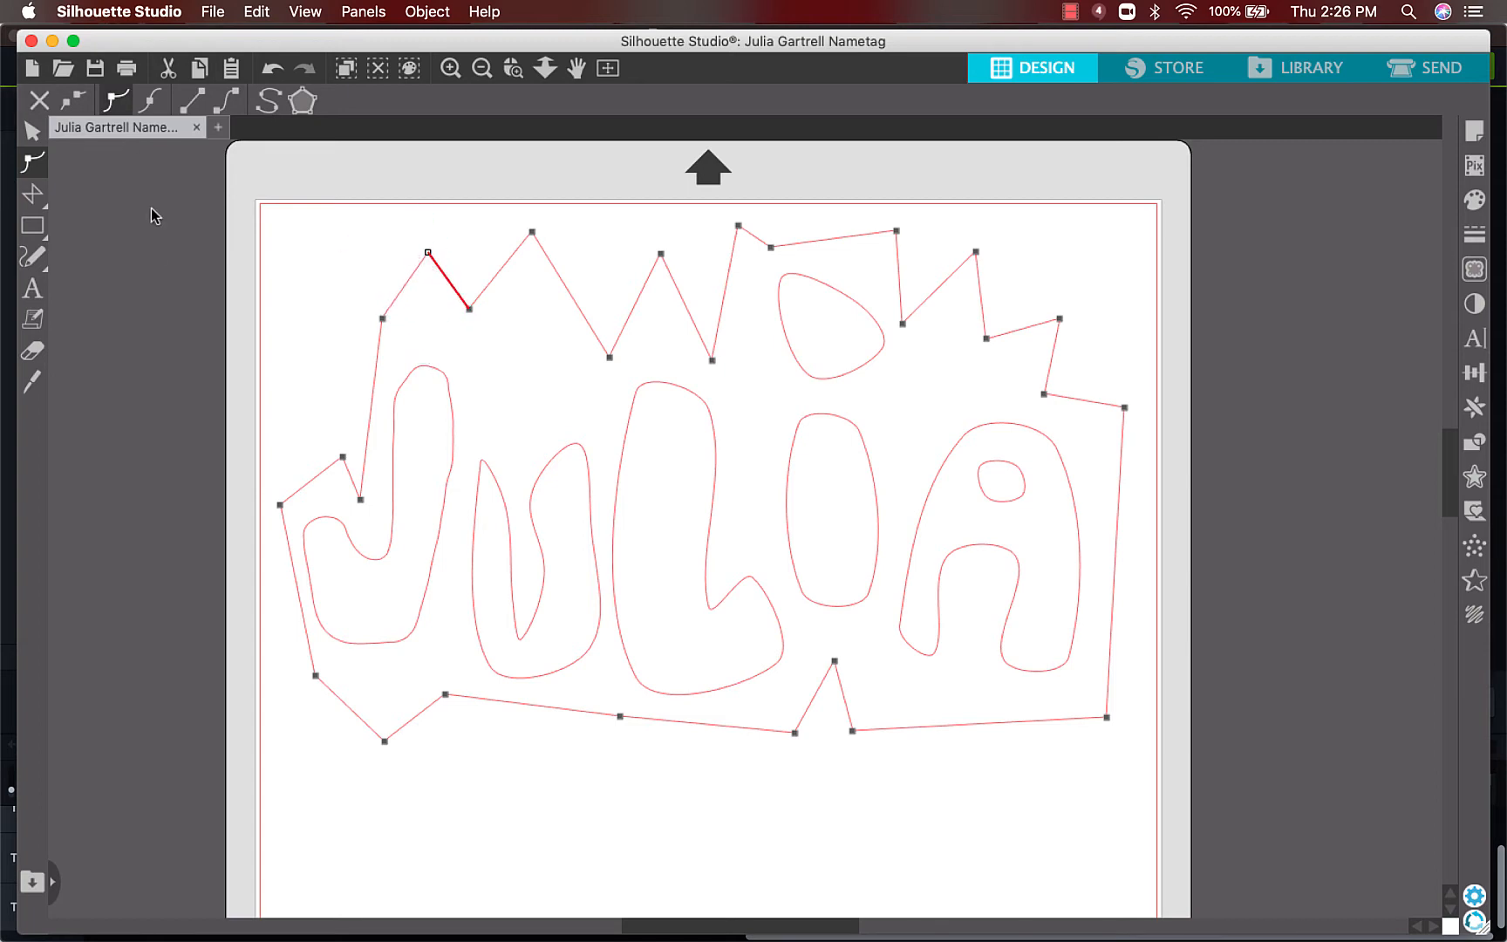
Try a regular polygon over the page's upper-left corner, set to 6 sides and about 2.17 × 1.94 in, and delete it.
{"action": "mouse_move", "coordinate": [33, 227]}
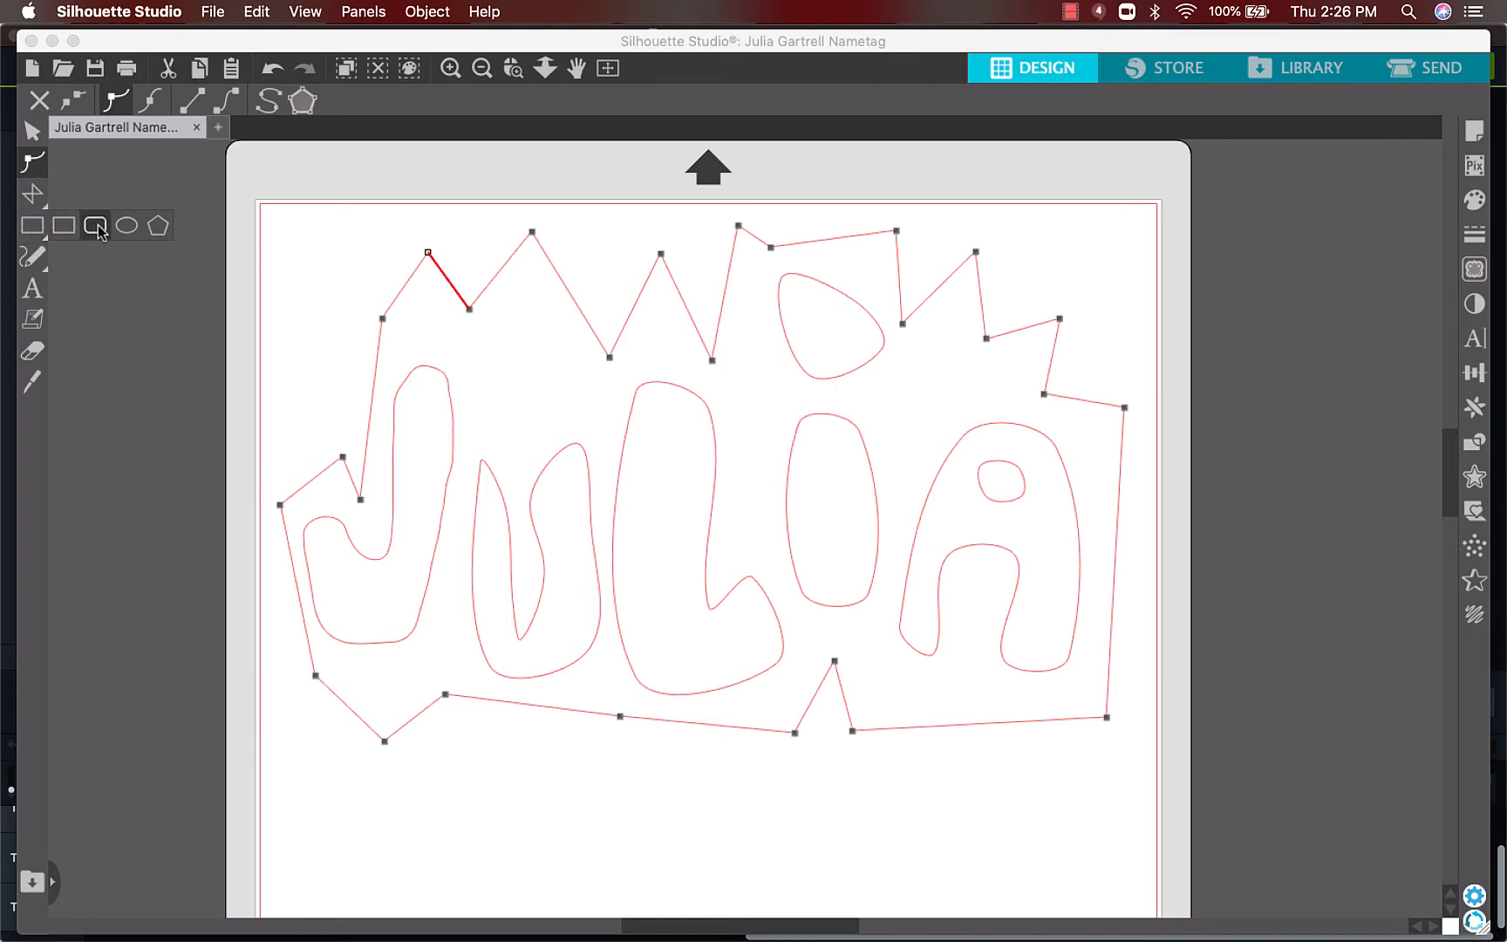
{"action": "left_click", "coordinate": [157, 227]}
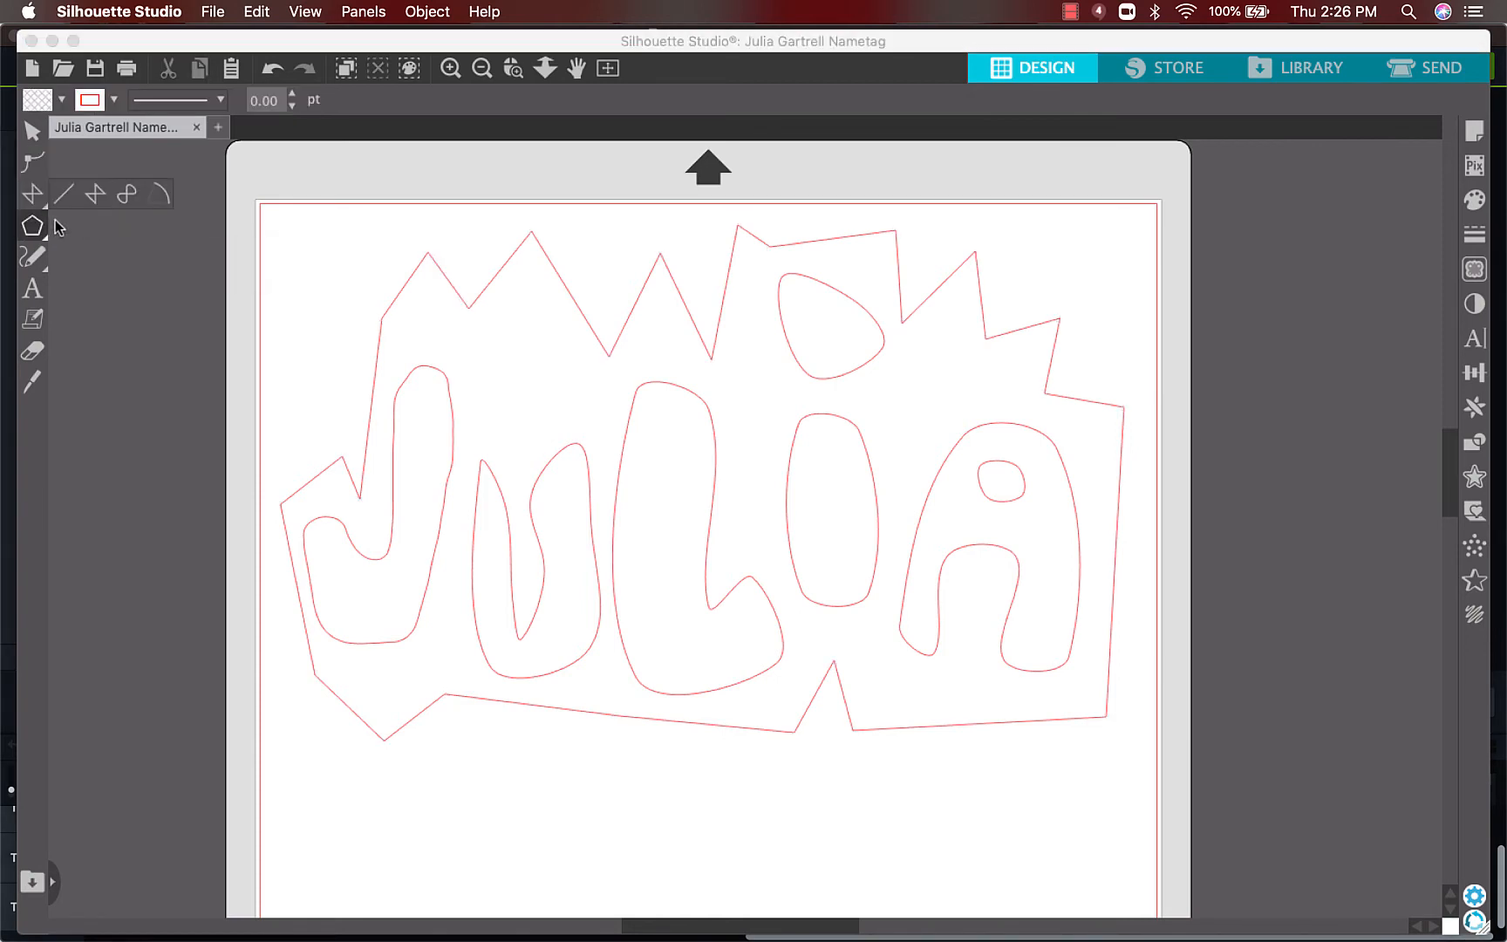
{"action": "left_click_drag", "start_coordinate": [270, 235], "coordinate": [330, 270]}
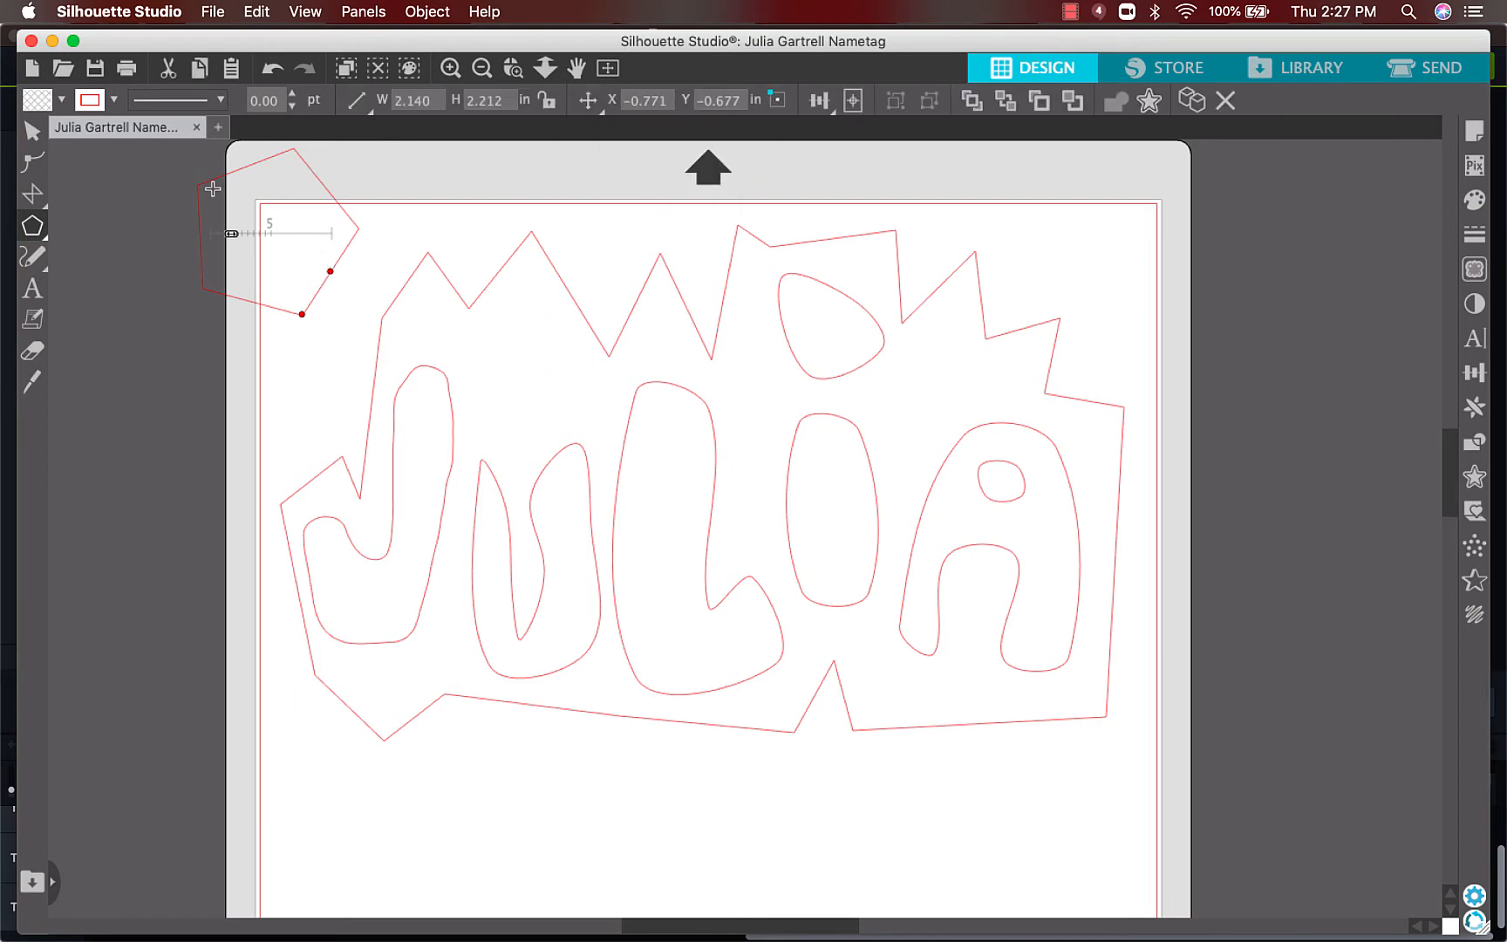
{"action": "mouse_move", "coordinate": [232, 233]}
{"action": "left_mouse_down"}
{"action": "mouse_move", "coordinate": [293, 238]}
{"action": "mouse_move", "coordinate": [212, 236]}
{"action": "mouse_move", "coordinate": [236, 237]}
{"action": "left_mouse_up"}
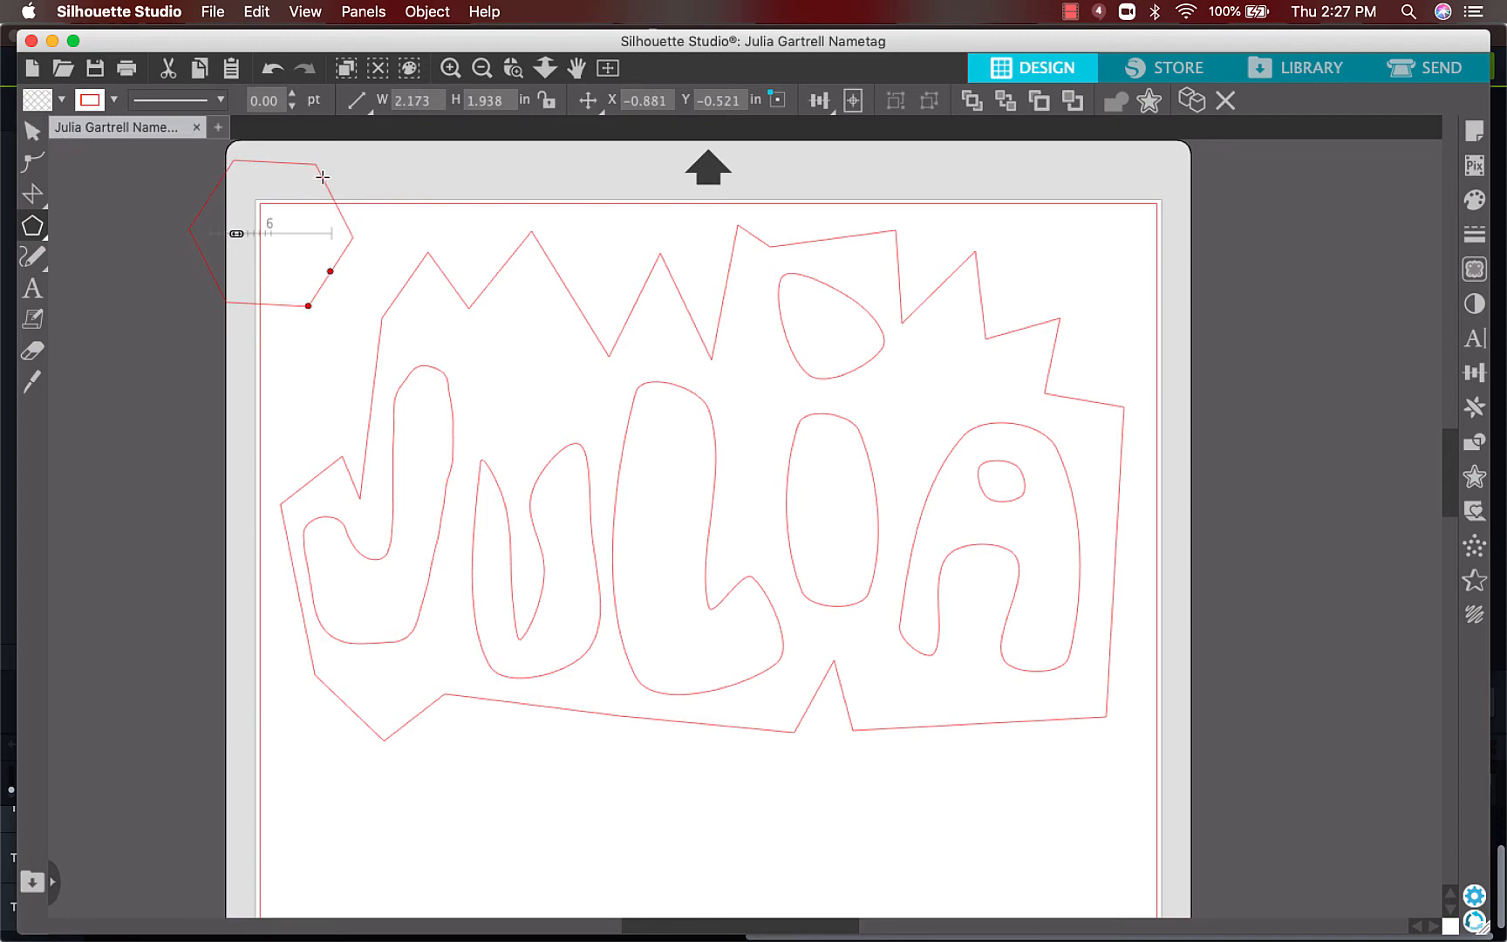
{"action": "left_click", "coordinate": [32, 131]}
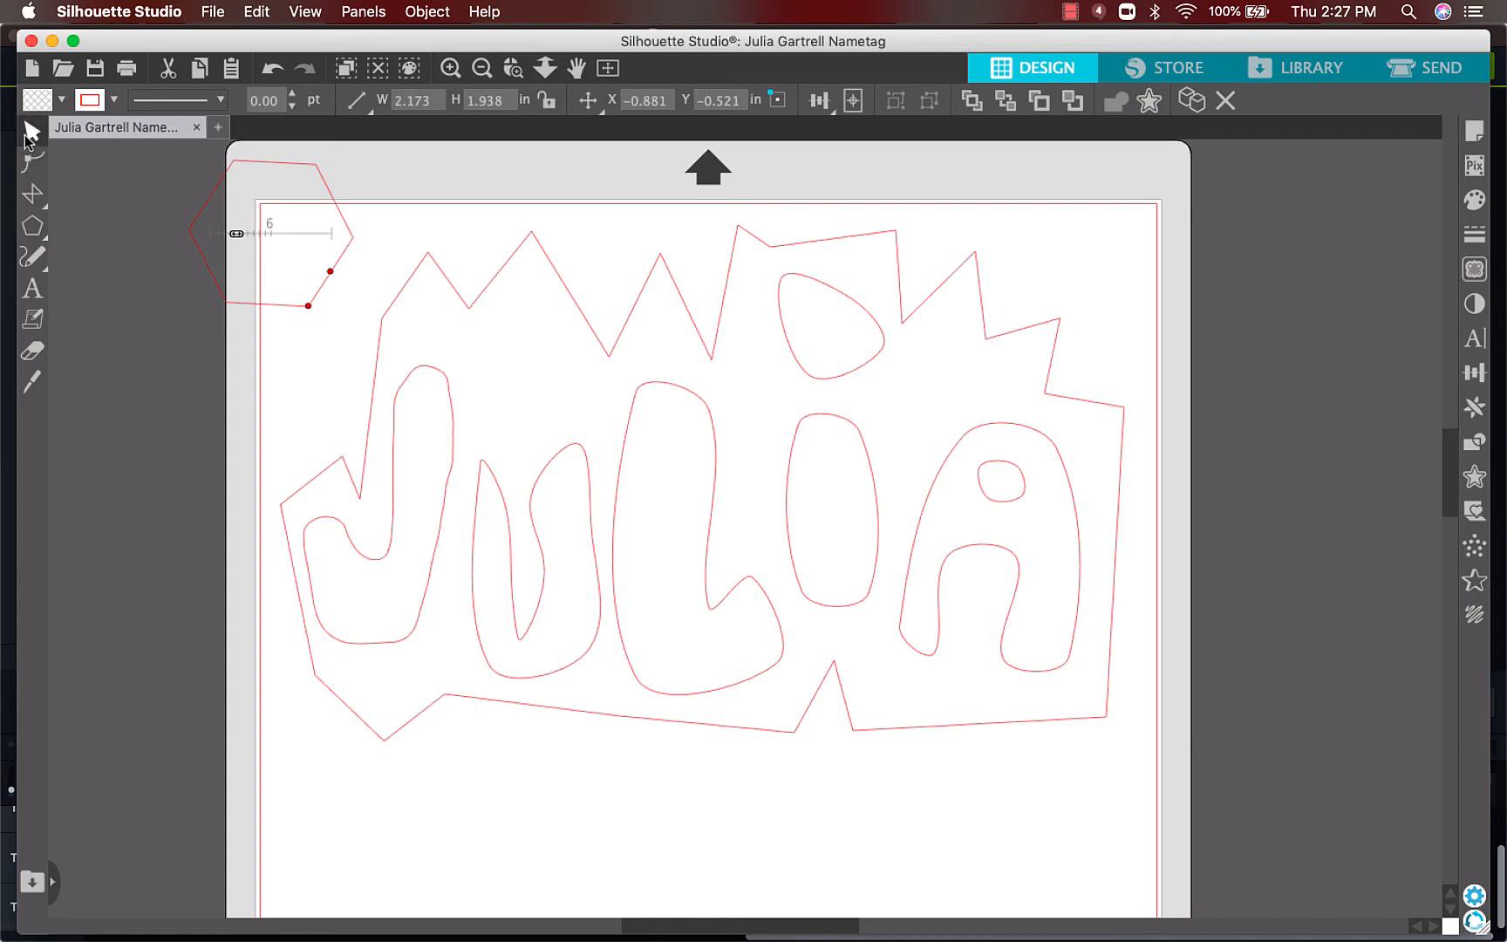
{"action": "left_click", "coordinate": [241, 171]}
{"action": "key", "text": "Delete"}
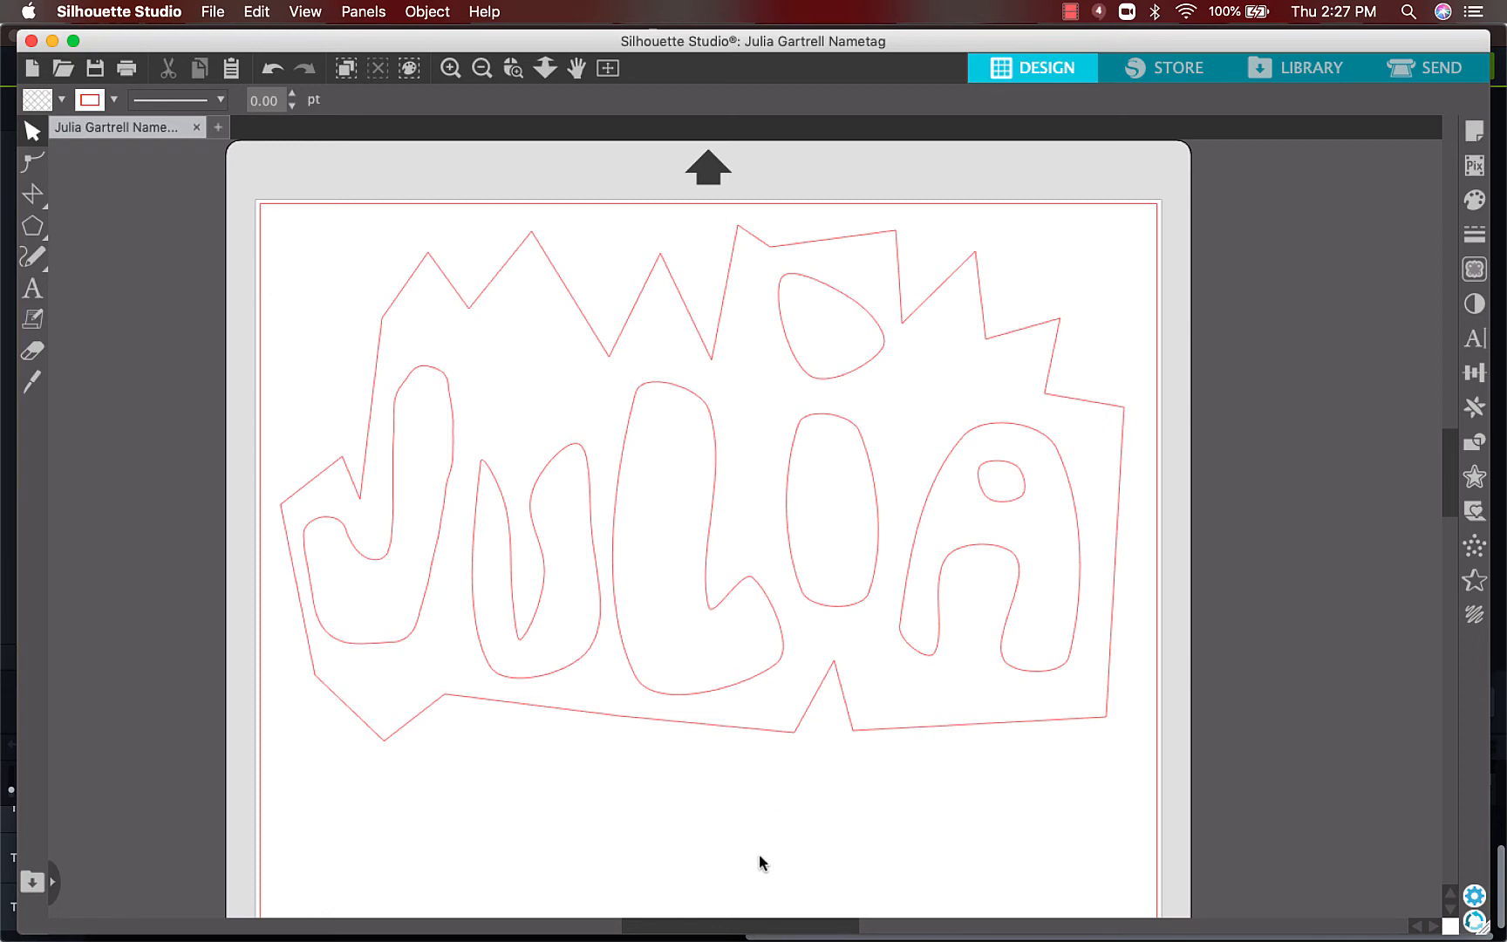
{"action": "mouse_move", "coordinate": [780, 933]}
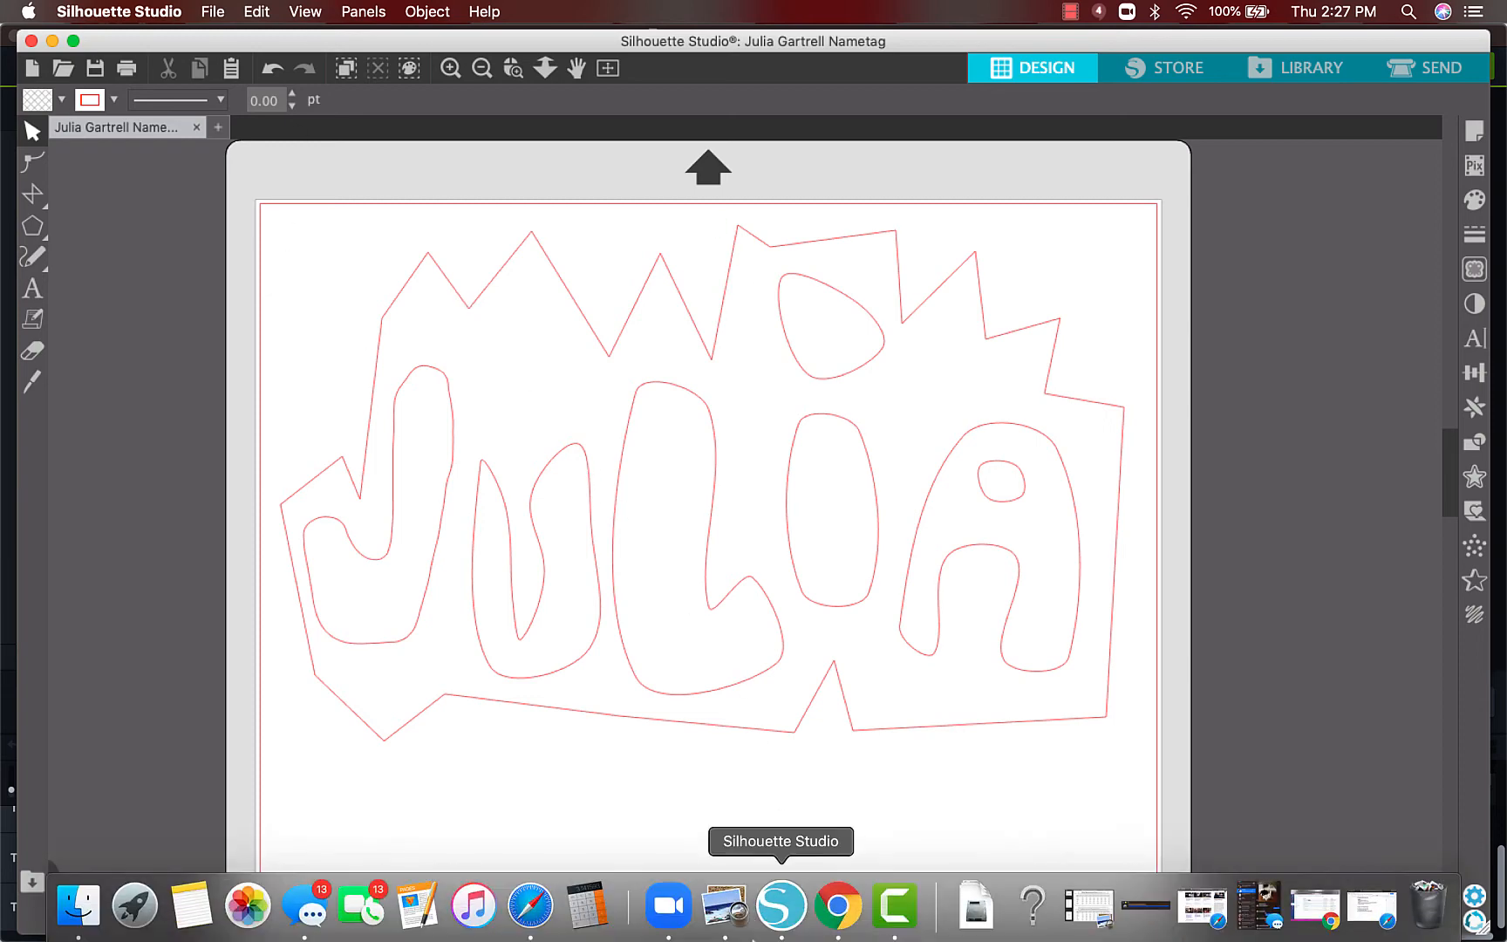
{"action": "left_click", "coordinate": [833, 911]}
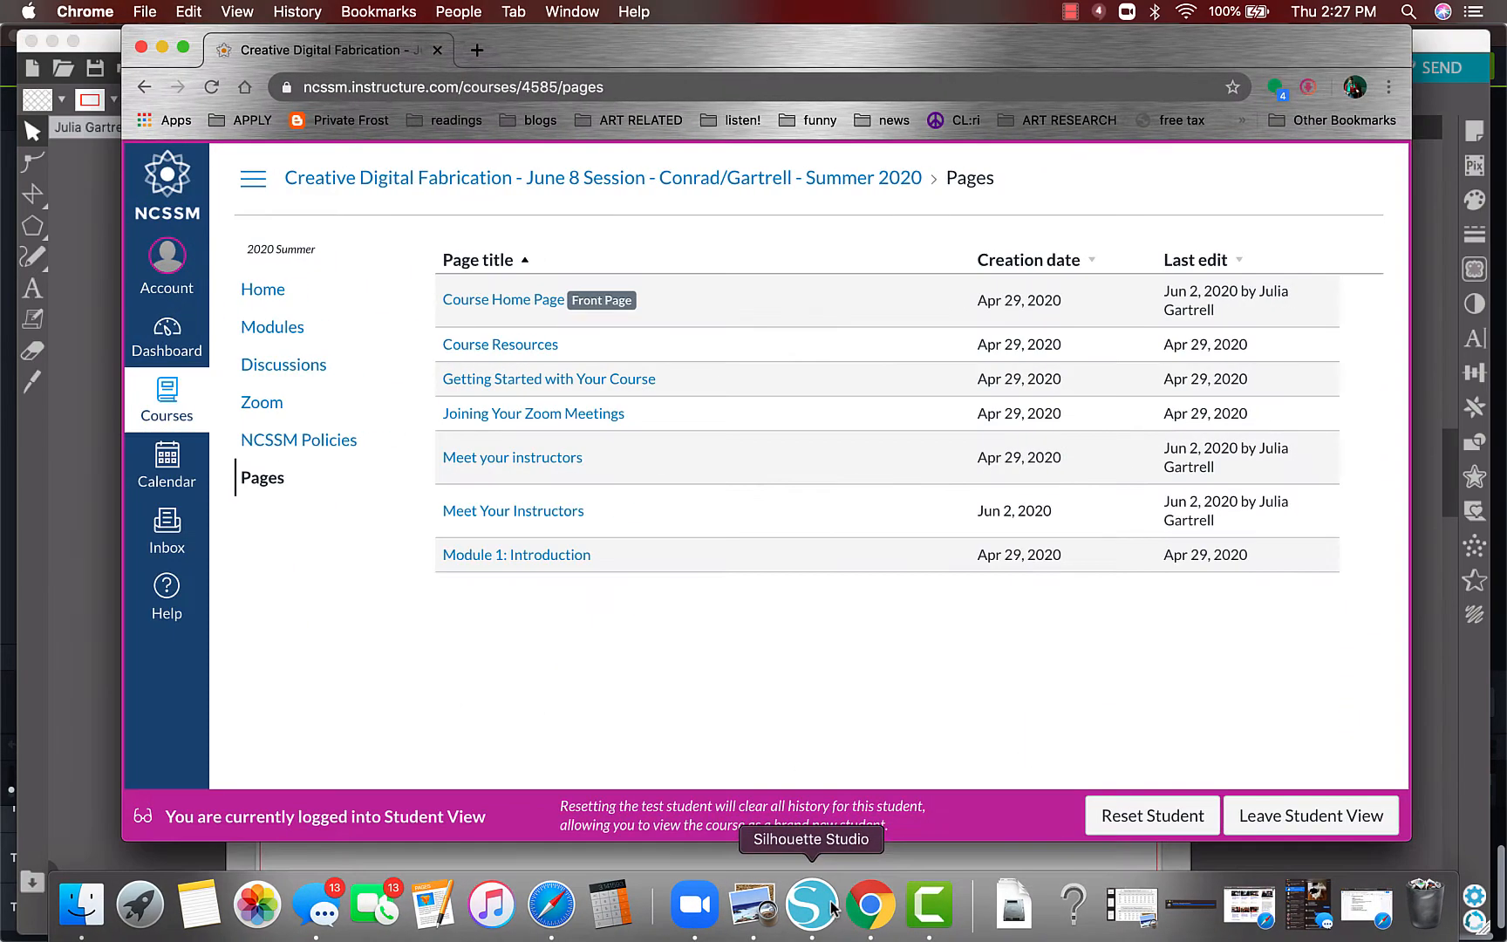
{"action": "left_click", "coordinate": [160, 48]}
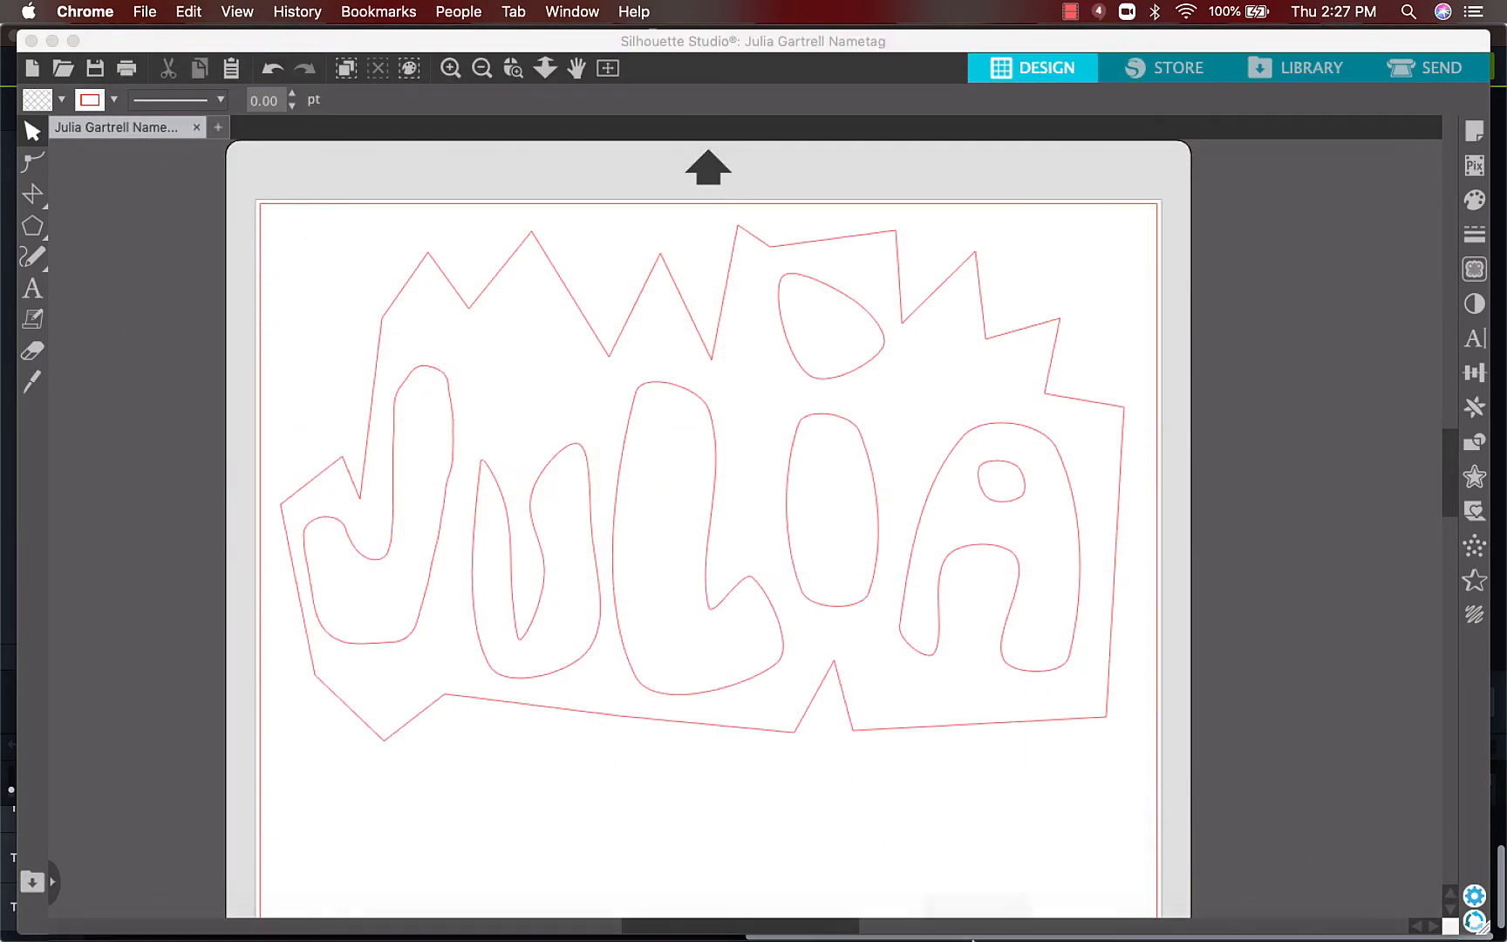
Switch to Safari and search Google Images for "cat".
{"action": "mouse_move", "coordinate": [776, 912]}
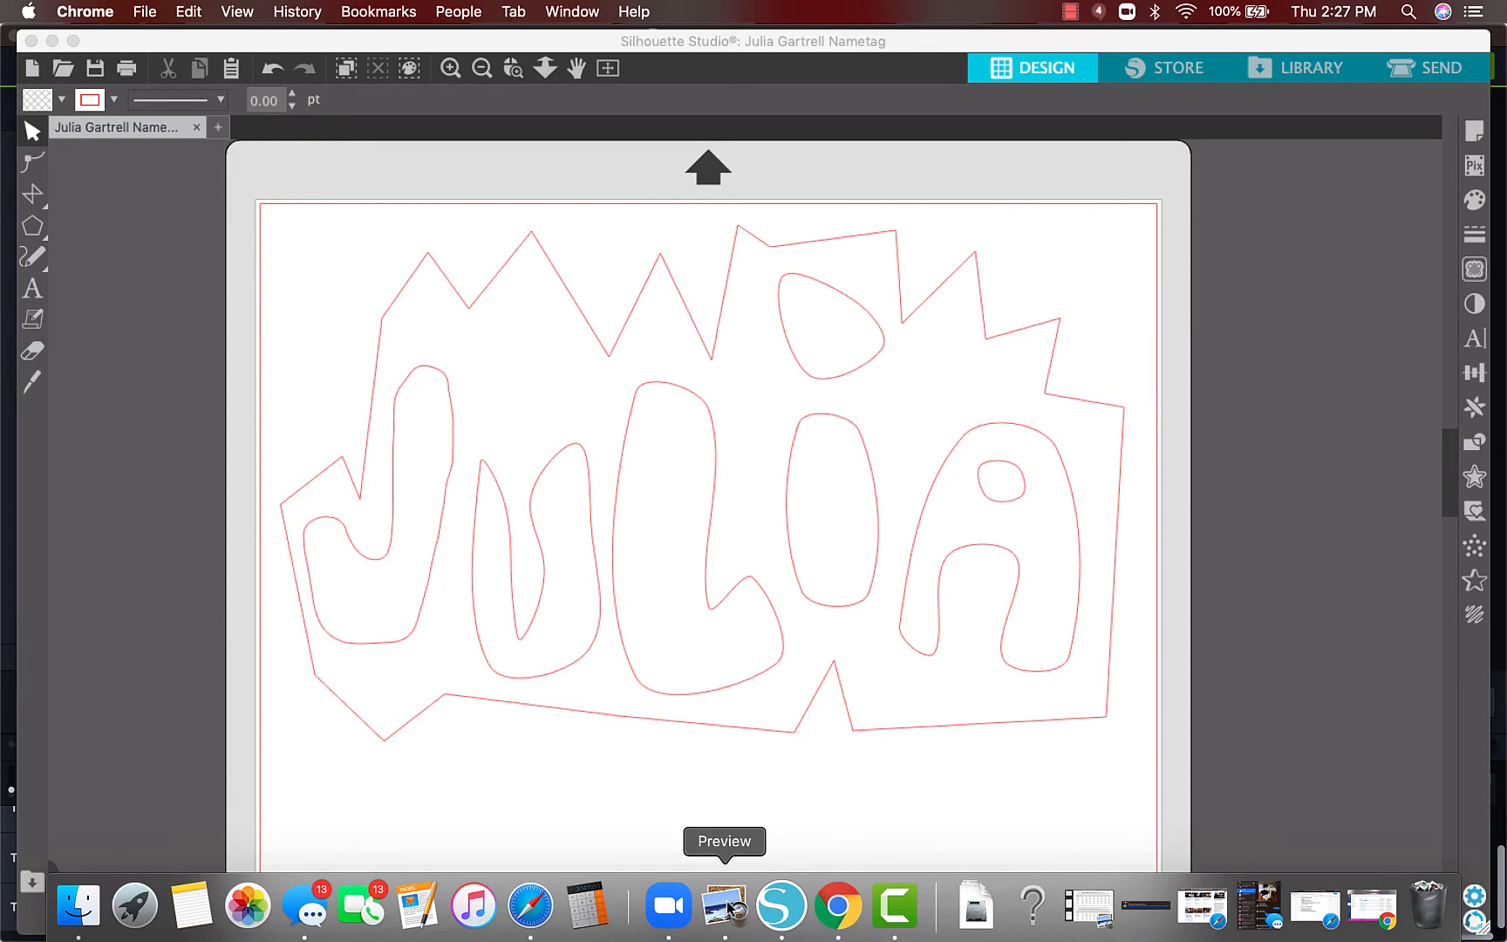
{"action": "left_click", "coordinate": [529, 907]}
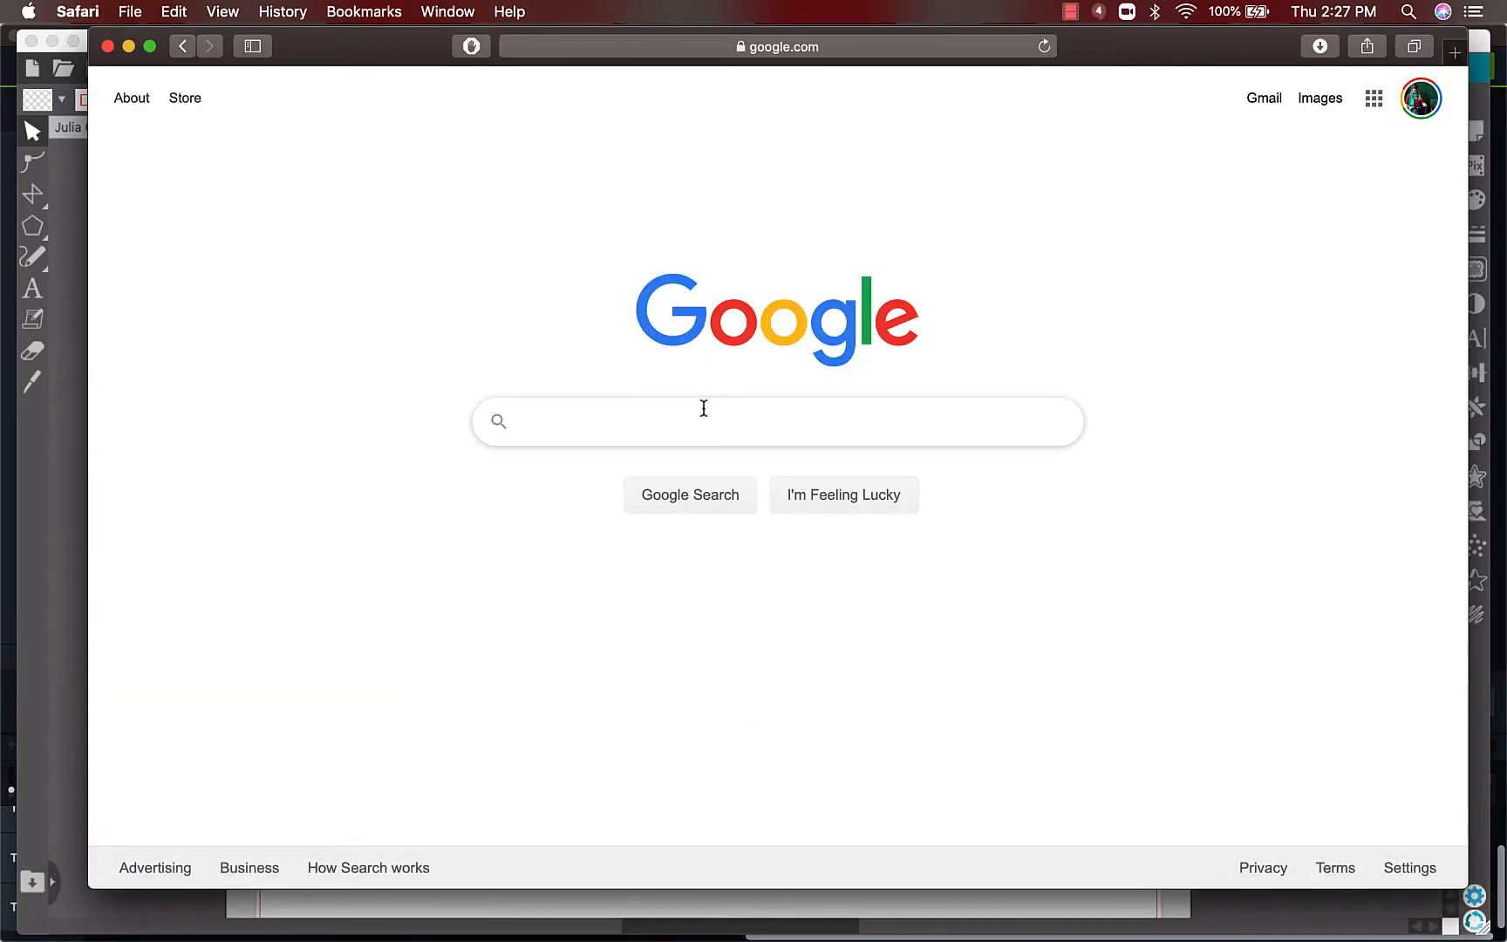
{"action": "type", "text": "cat"}
{"action": "key", "text": "Return"}
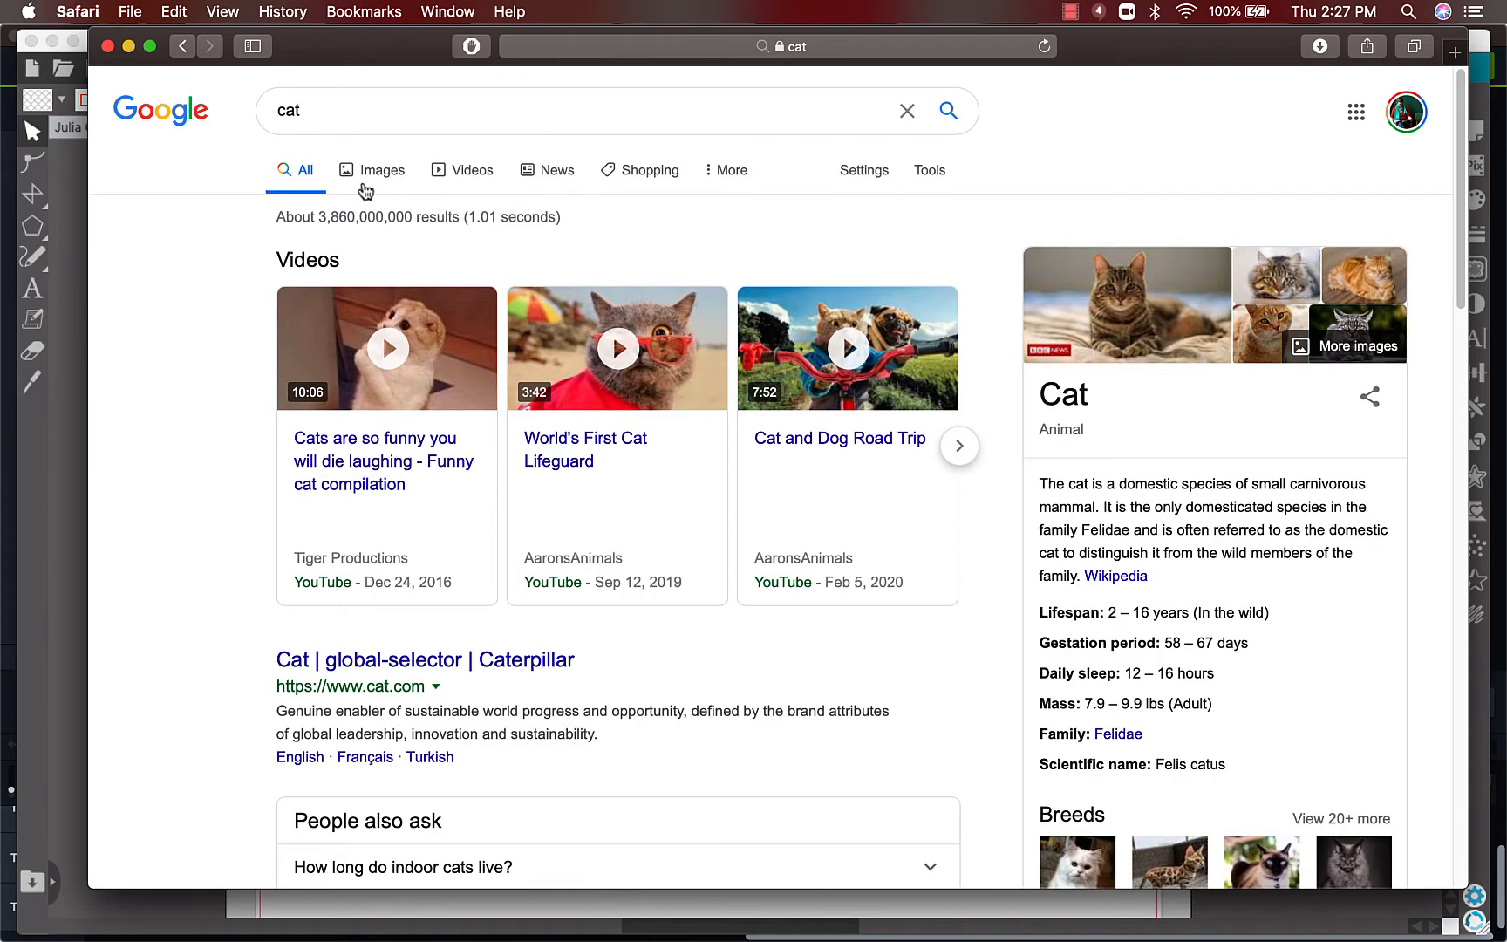
{"action": "left_click", "coordinate": [370, 173]}
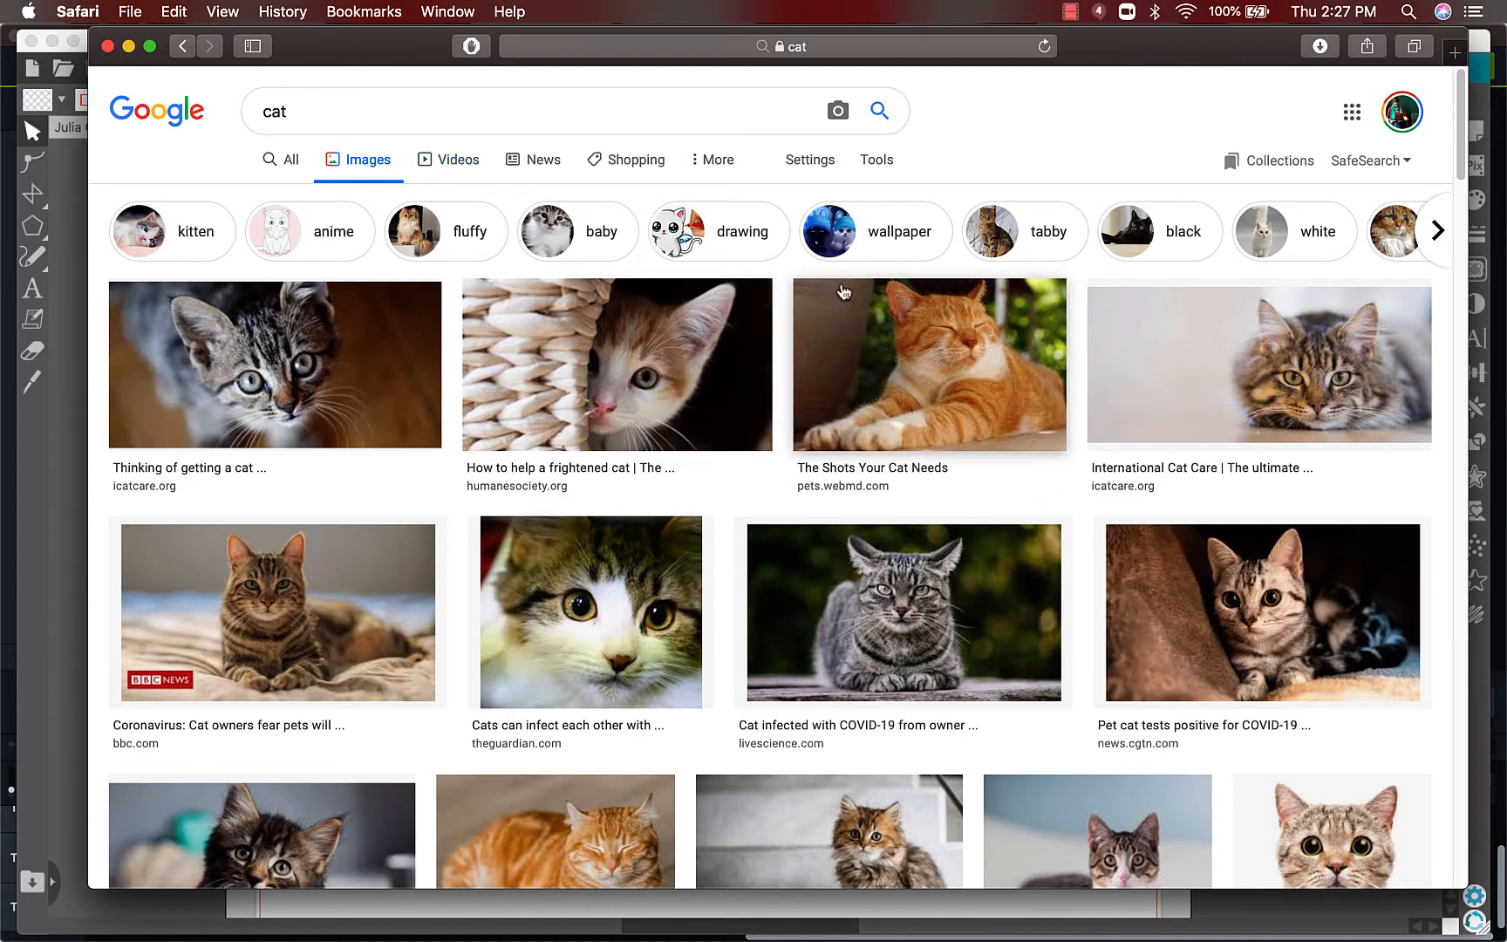
Refine the image search to "cat silhouette" and browse the results.
{"action": "left_click", "coordinate": [503, 98]}
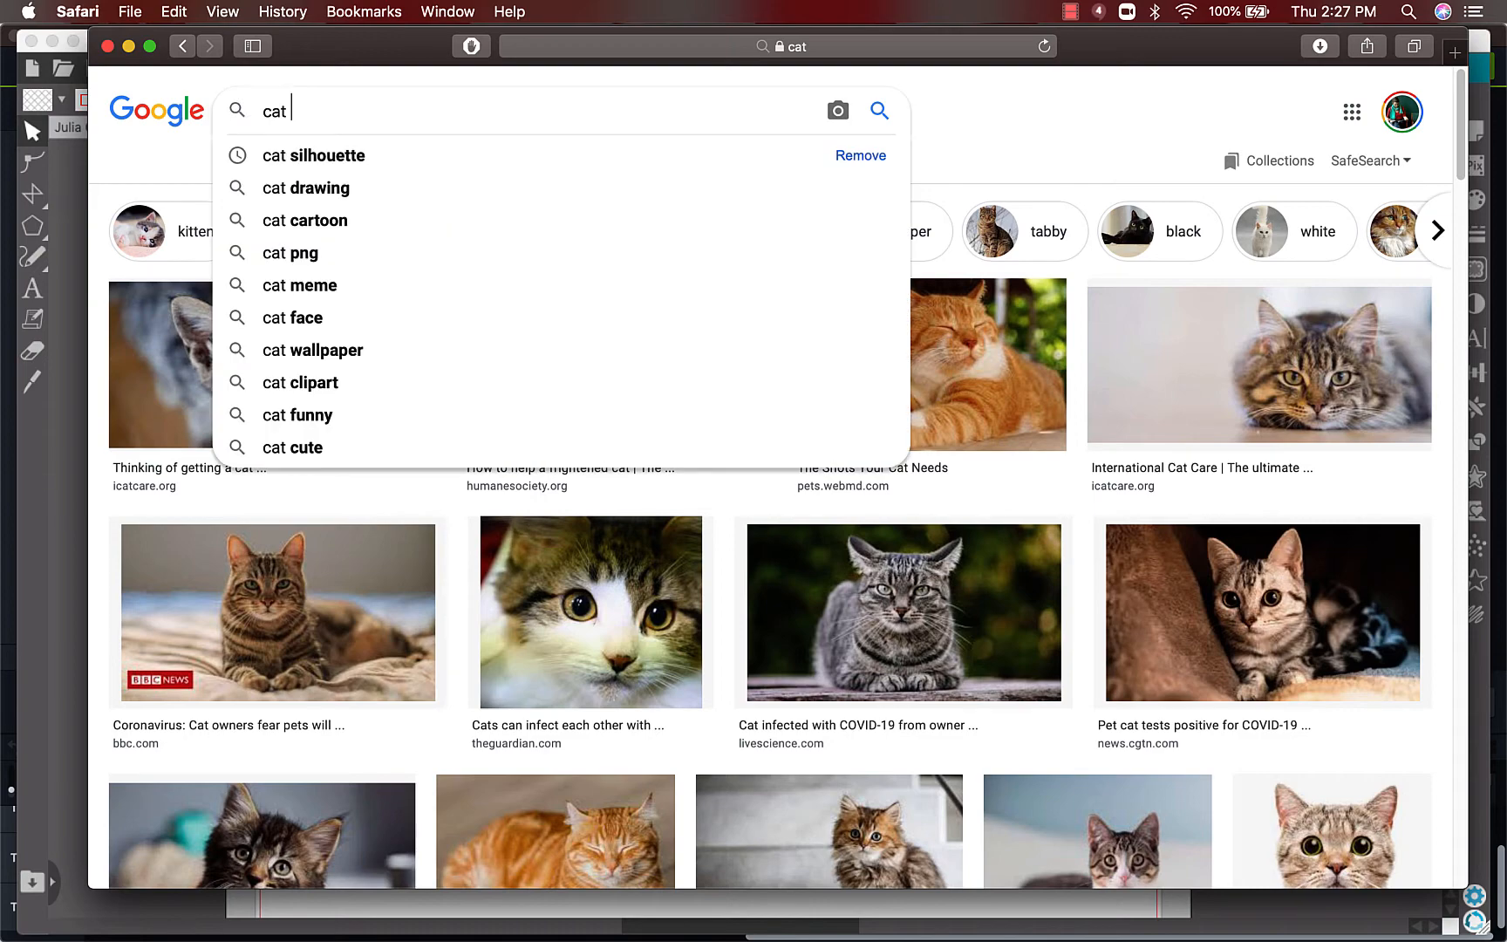
{"action": "key", "text": "Up"}
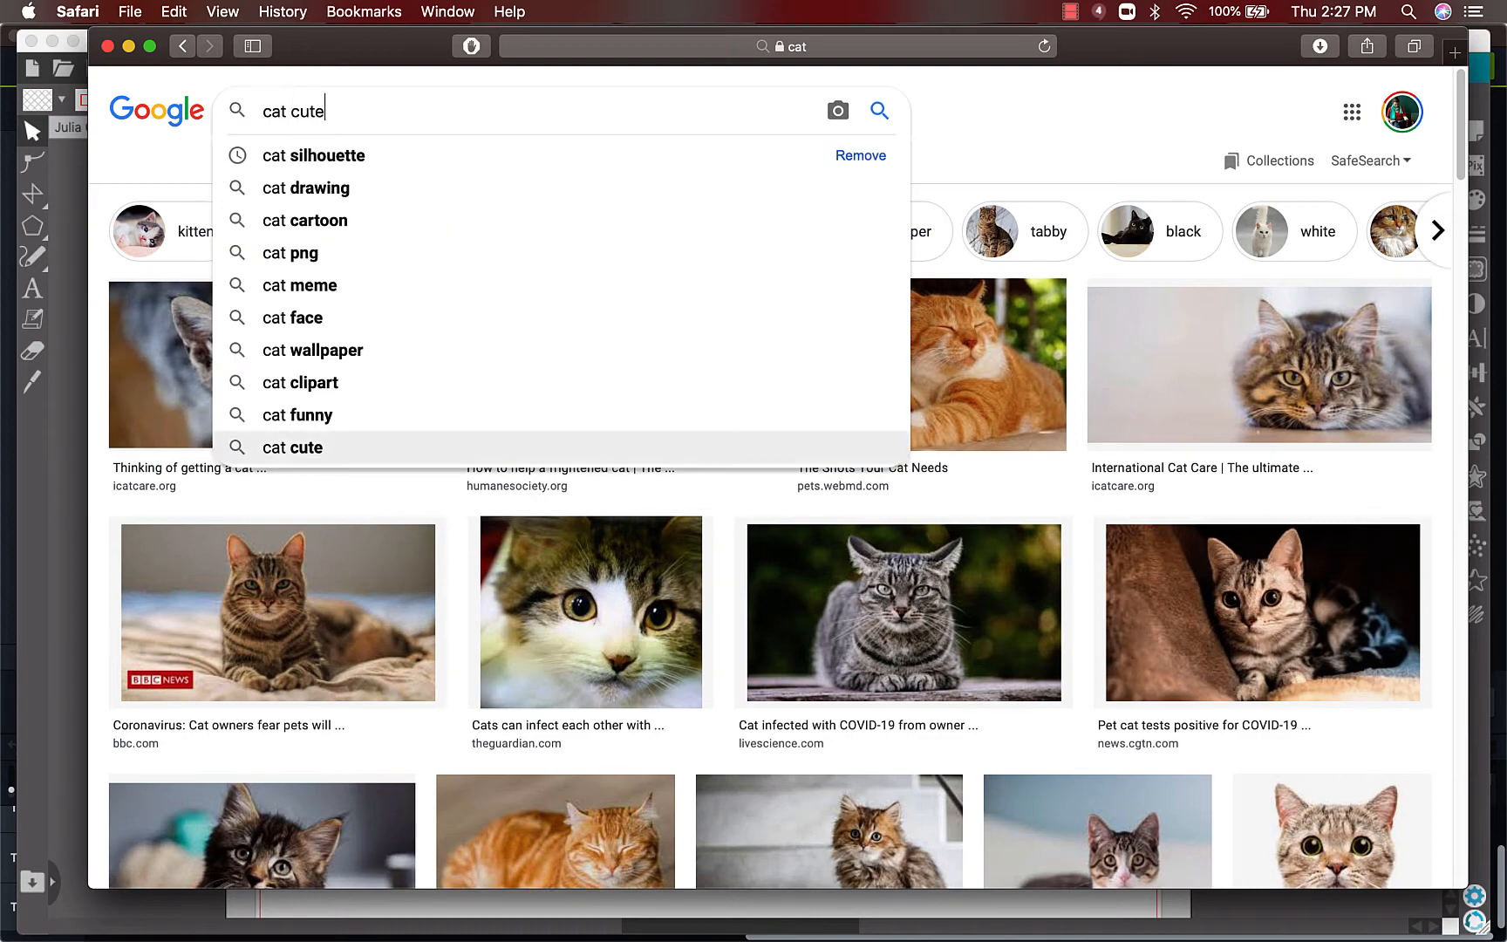
{"action": "left_click", "coordinate": [331, 157]}
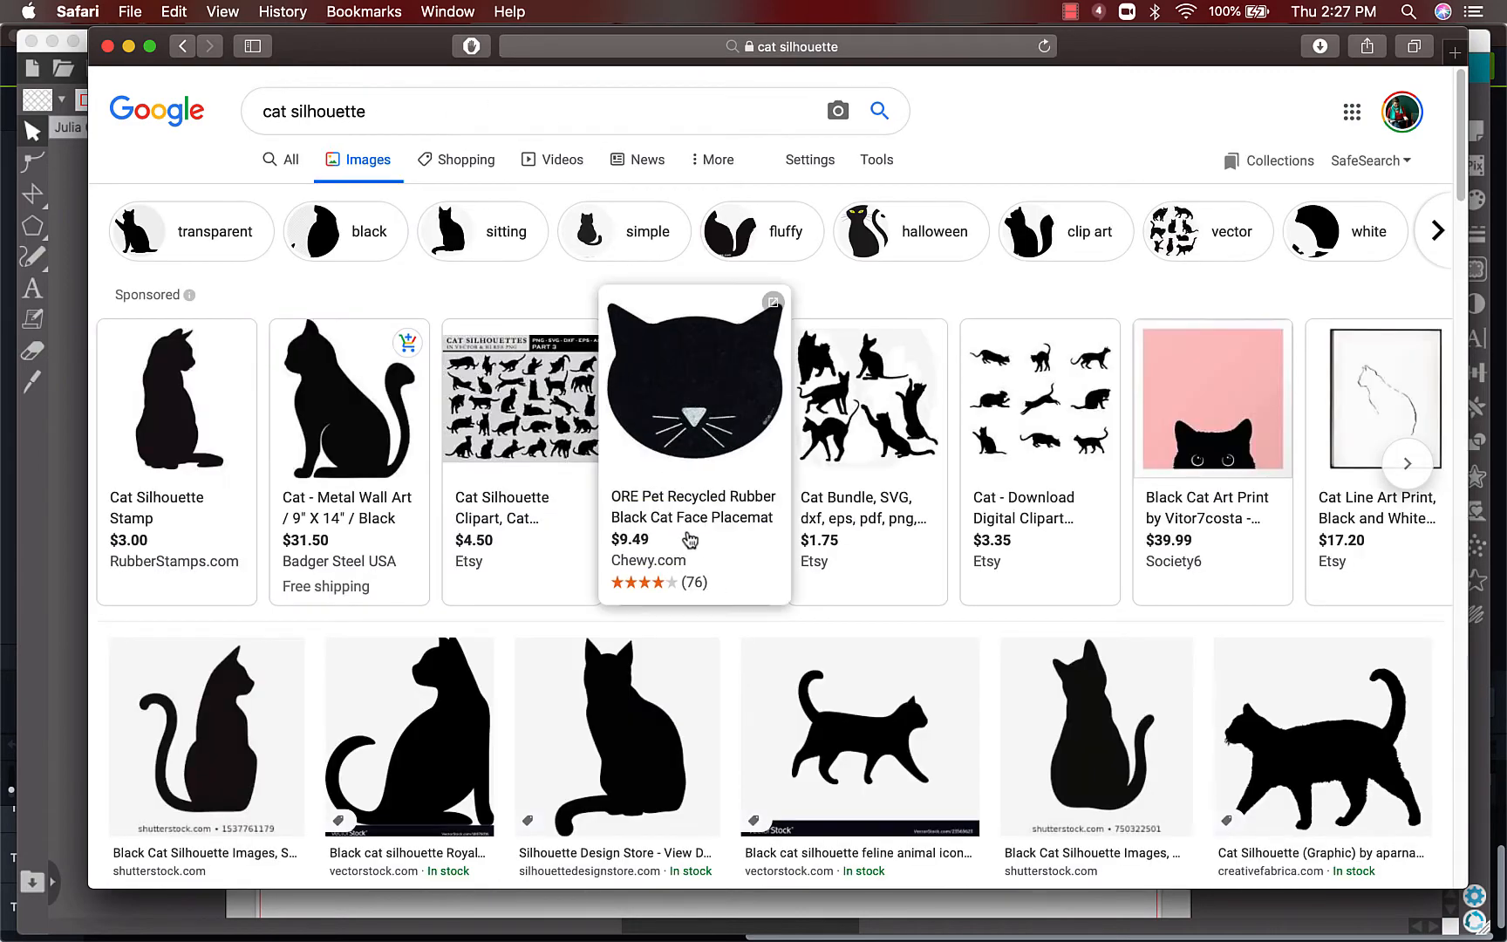
{"action": "scroll", "coordinate": [689, 538], "scroll_direction": "down", "scroll_amount": 10}
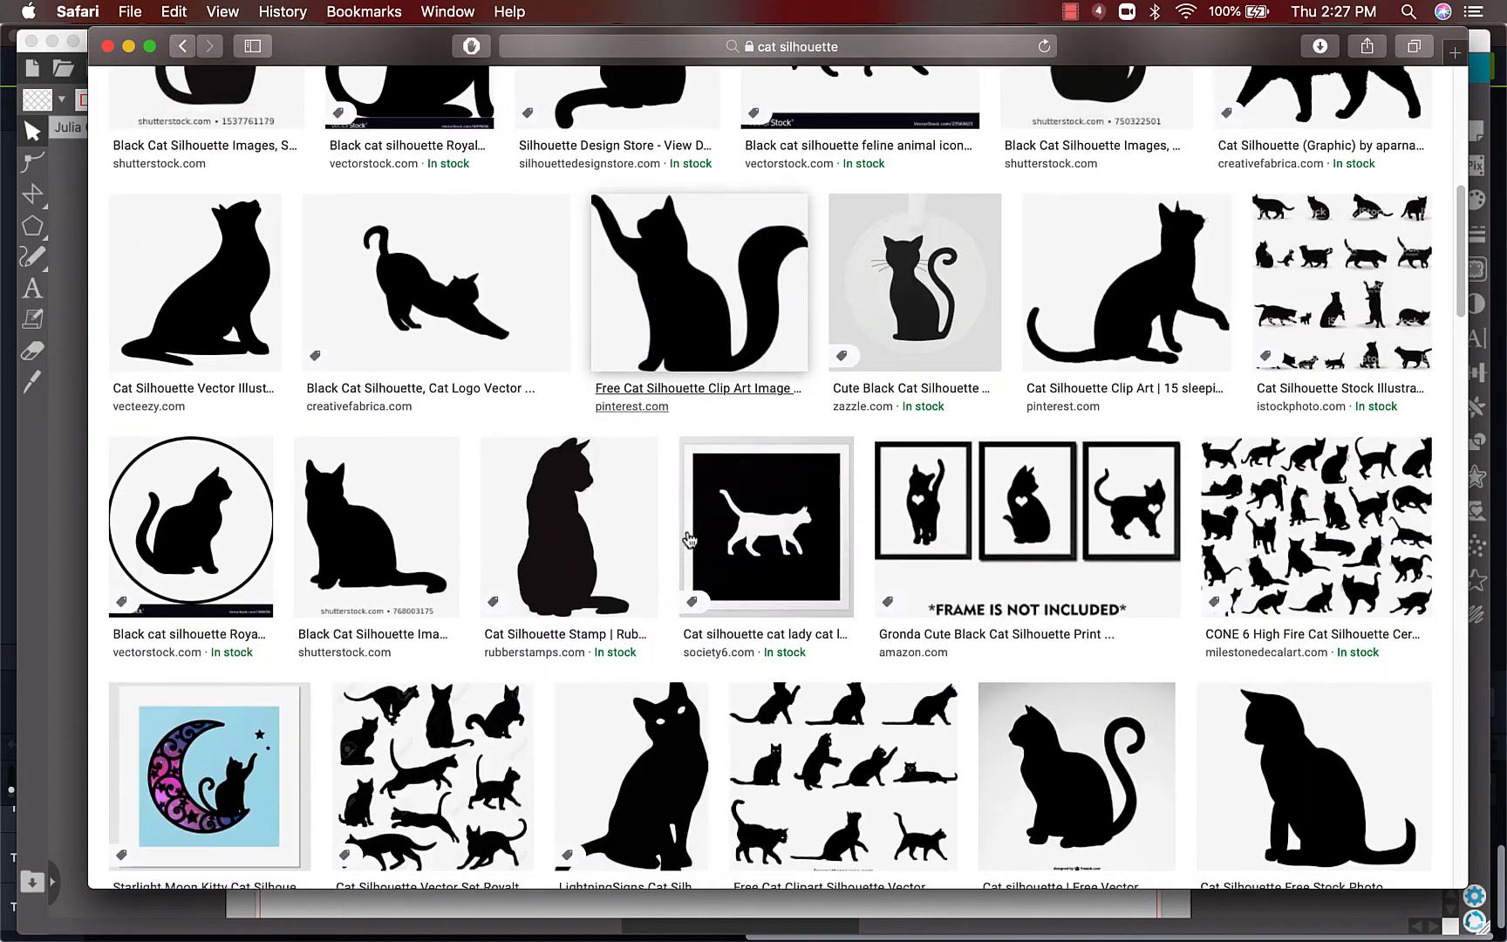
Change the image search to "skateboard silhouette".
{"action": "scroll", "coordinate": [689, 532], "scroll_direction": "up", "scroll_amount": 10}
{"action": "left_click", "coordinate": [275, 110]}
{"action": "double_click", "coordinate": [276, 111]}
{"action": "type", "text": "sca"}
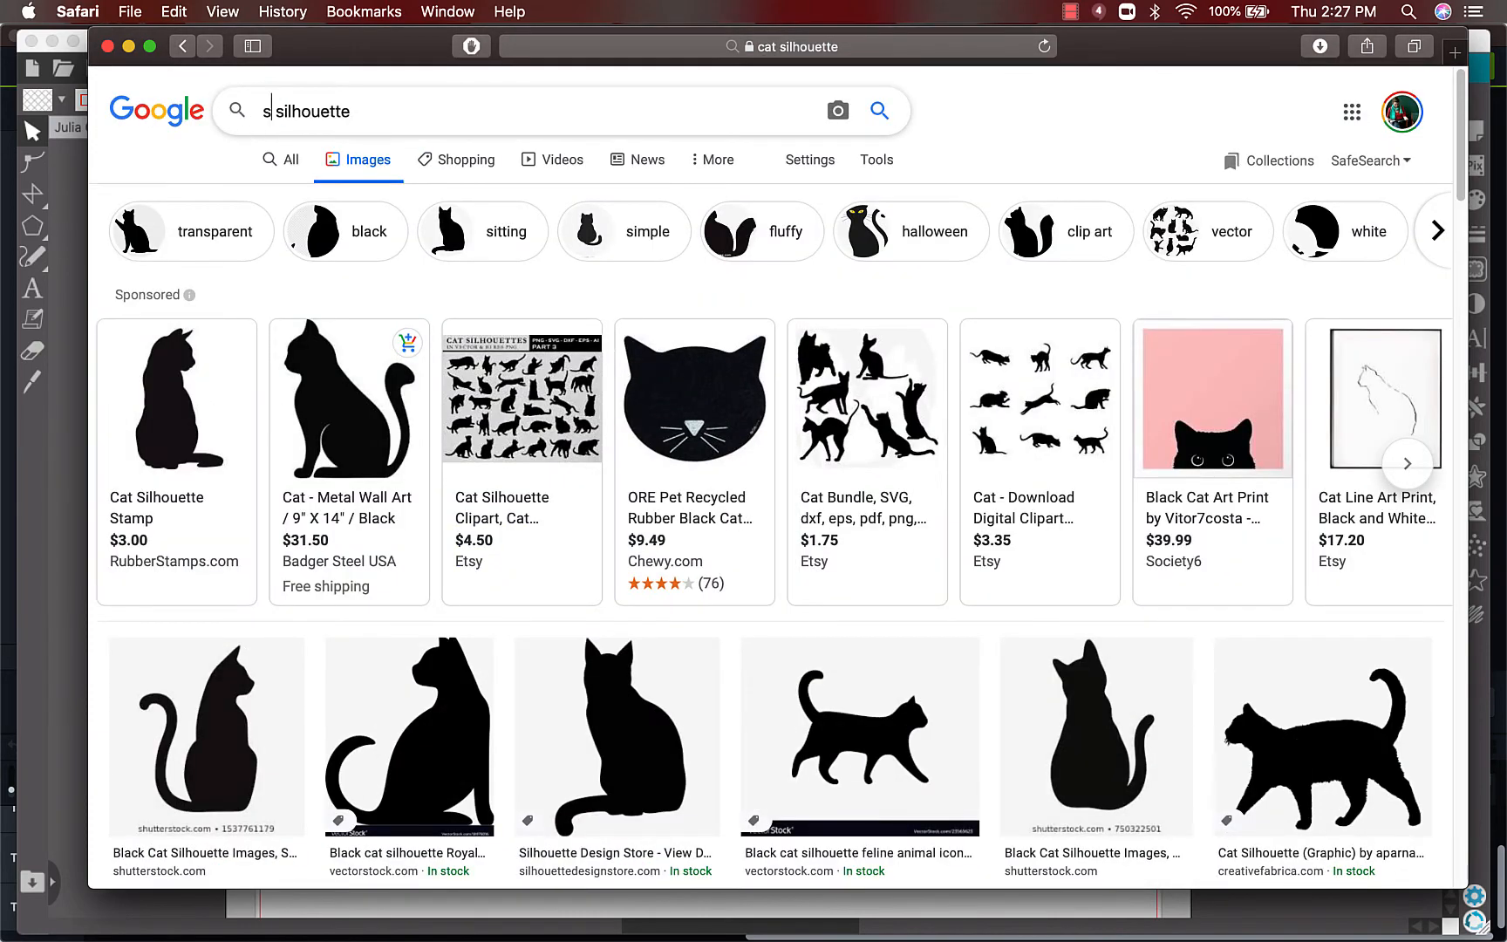
{"action": "key", "text": "BackSpace"}
{"action": "key", "text": "BackSpace"}
{"action": "type", "text": "kateboar"}
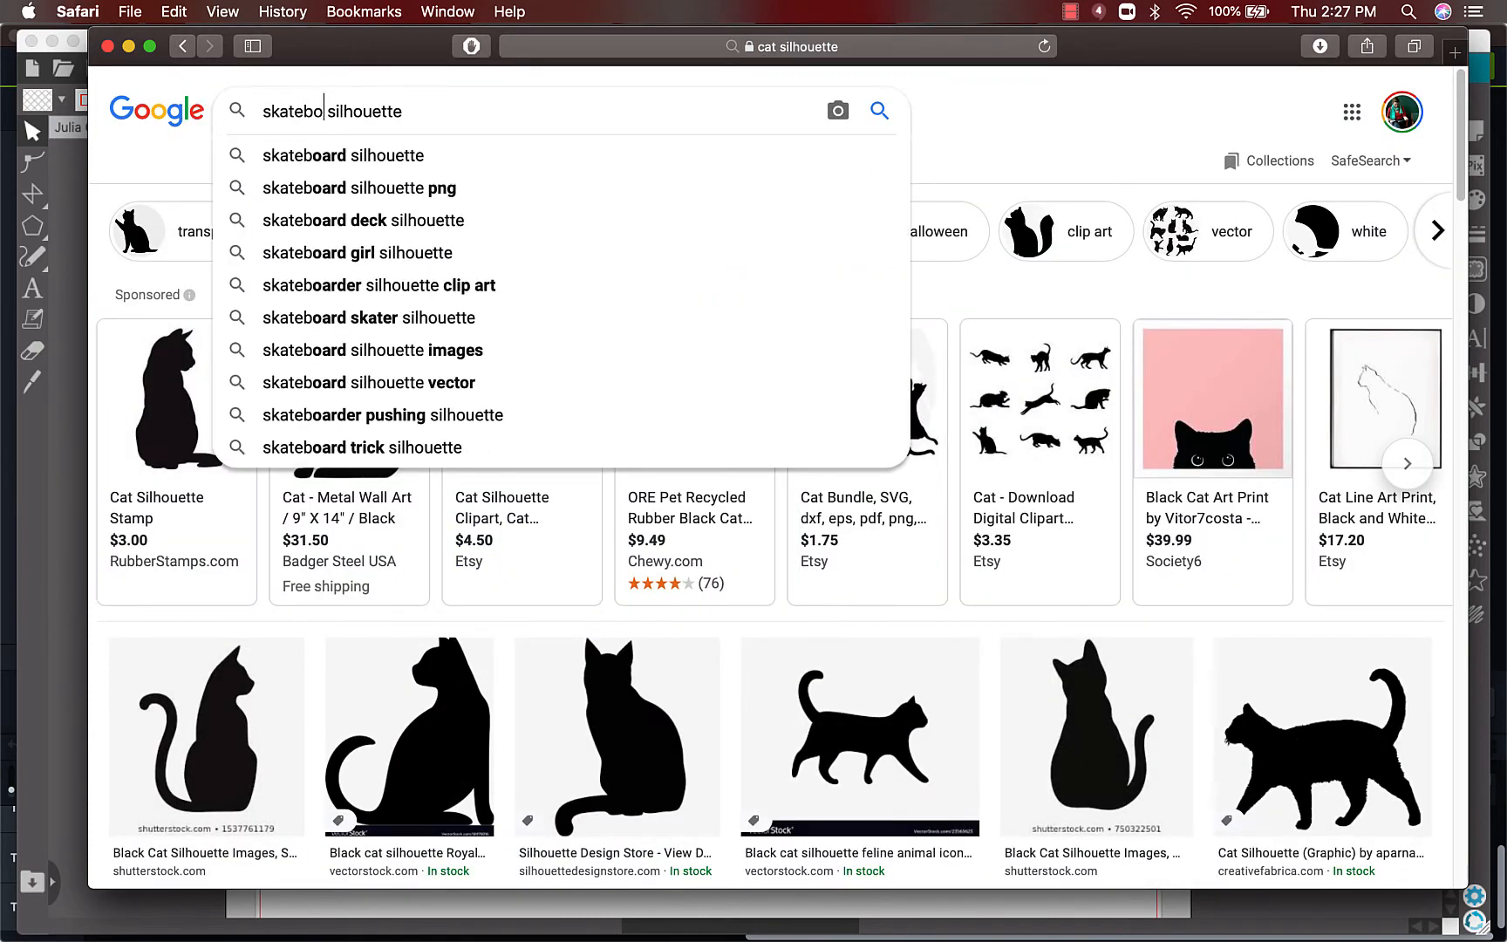
{"action": "type", "text": "d"}
{"action": "key", "text": "Return"}
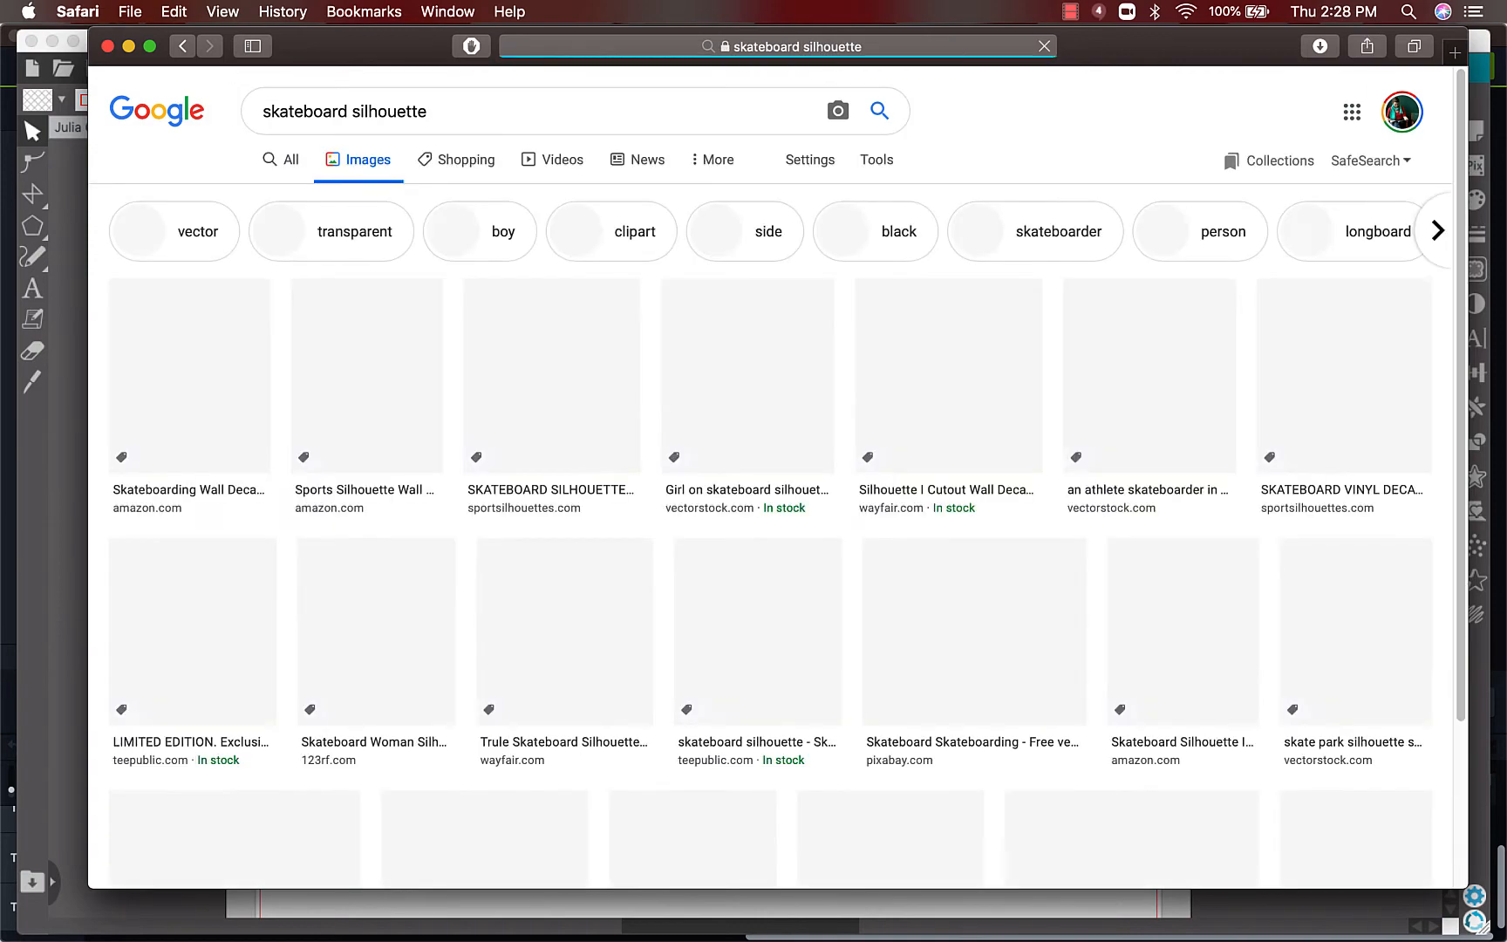
Browse the skateboard silhouette results and open the preview of the skateboarding woman silhouette from 123rf.com.
{"action": "scroll", "coordinate": [430, 438], "scroll_direction": "down", "scroll_amount": 5}
{"action": "scroll", "coordinate": [404, 360], "scroll_direction": "up", "scroll_amount": 5}
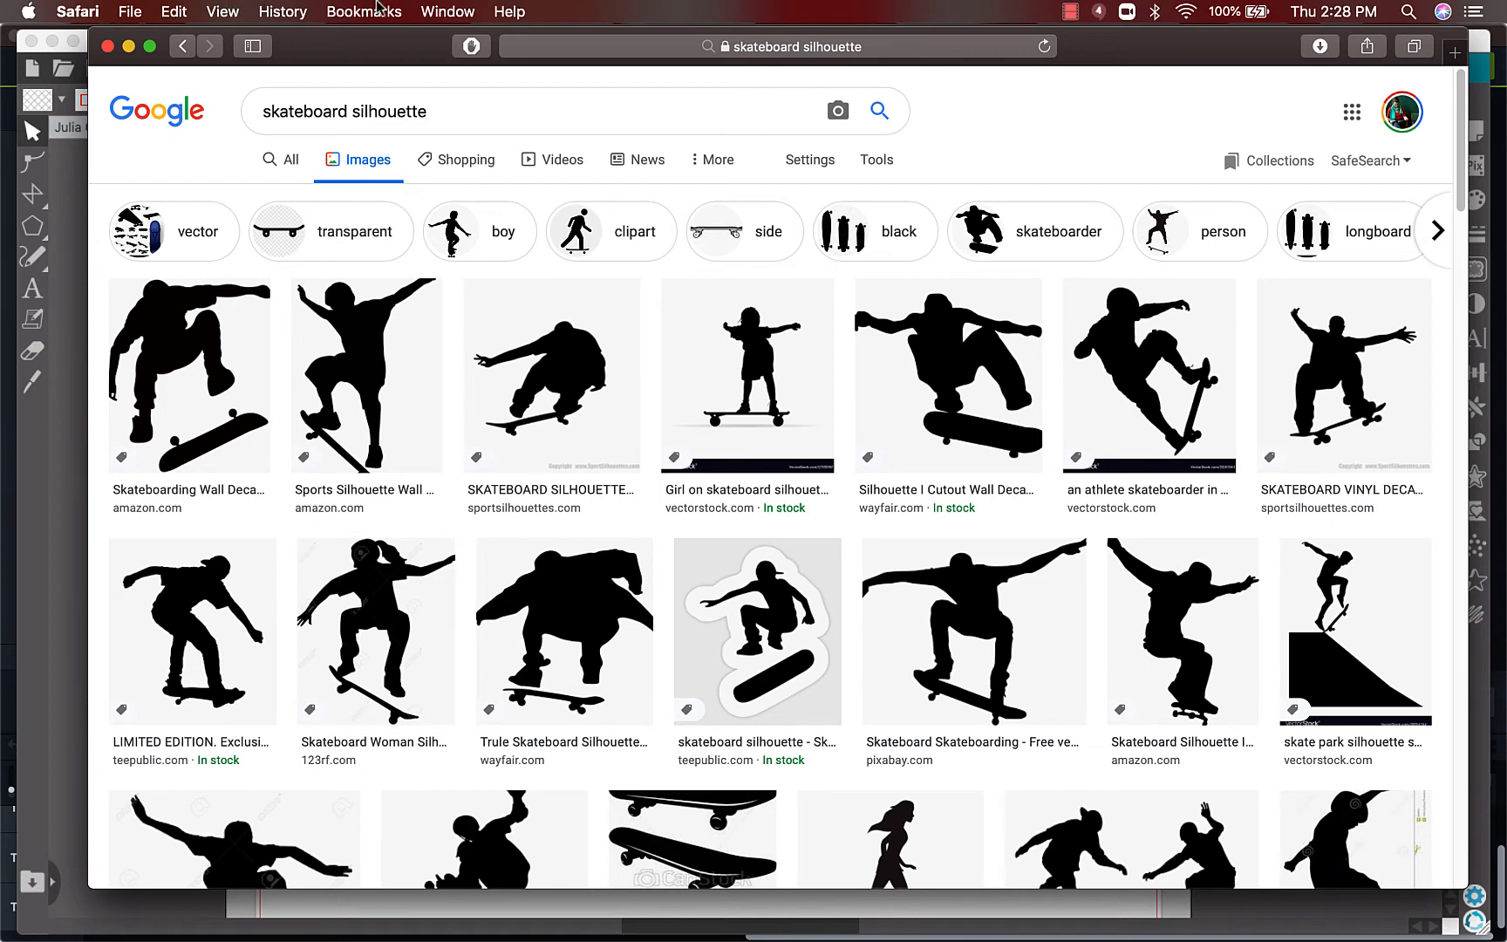
{"action": "left_click_drag", "start_coordinate": [386, 64], "coordinate": [336, 62]}
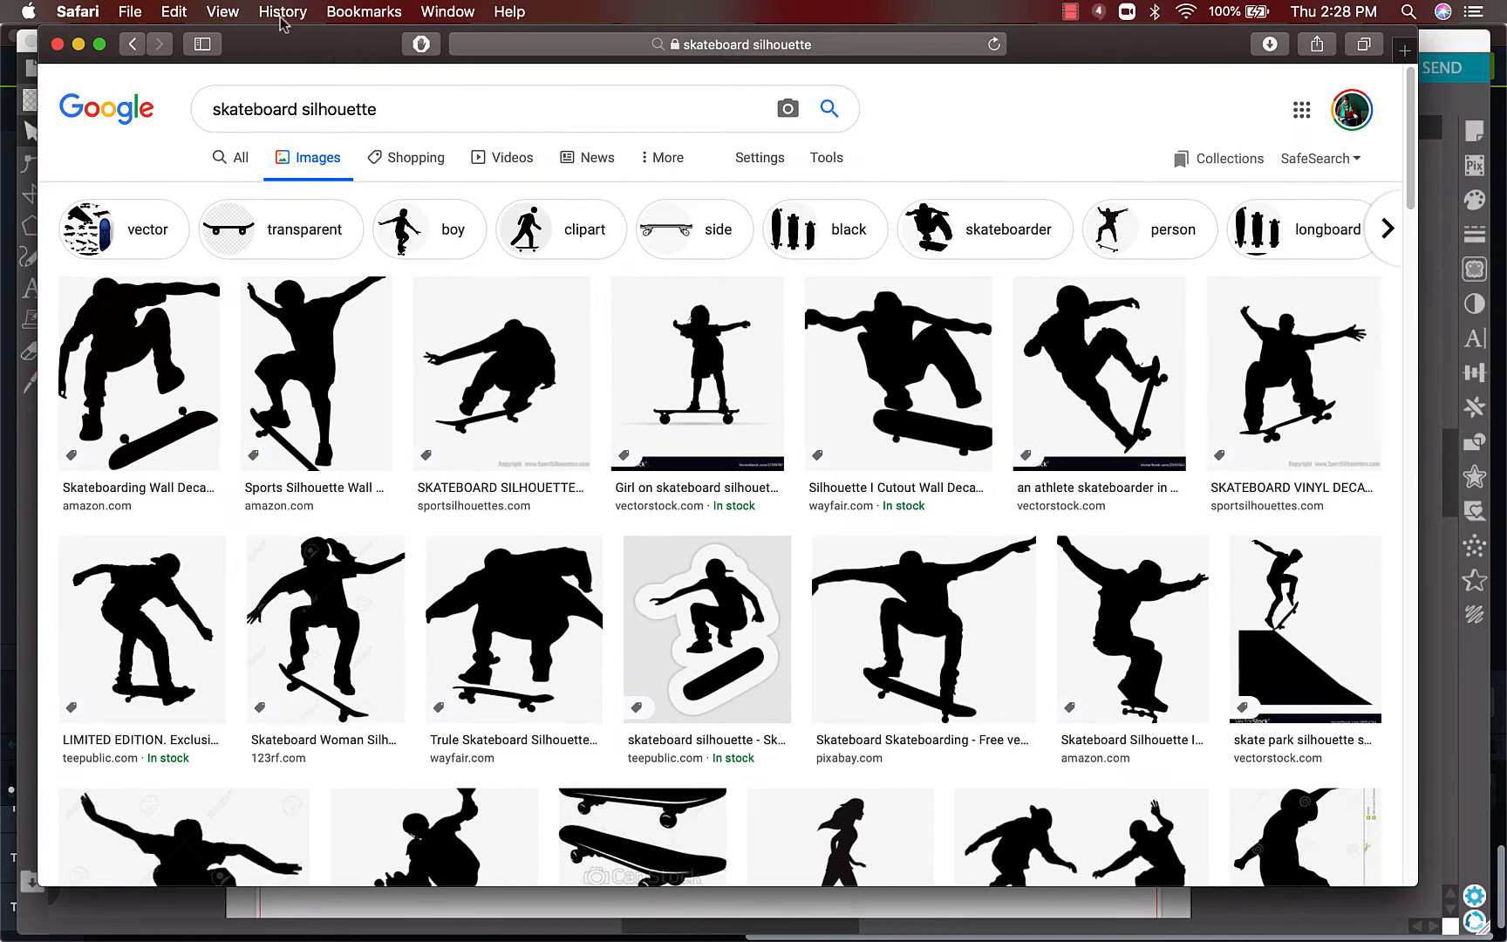
{"action": "mouse_move", "coordinate": [476, 937]}
{"action": "left_click", "coordinate": [267, 617]}
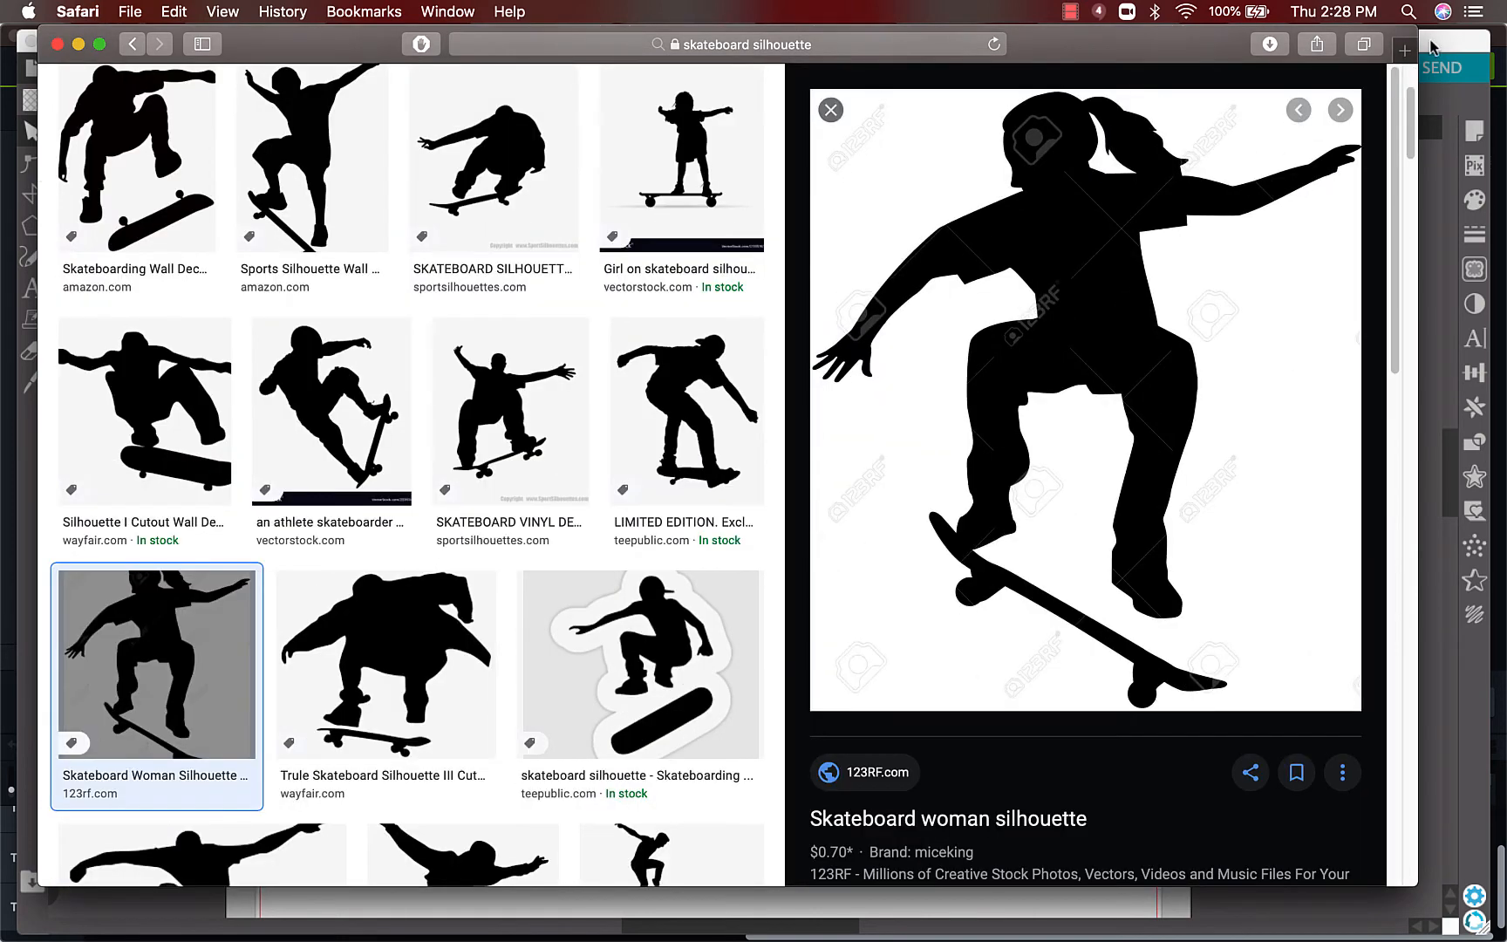
{"action": "left_click_drag", "start_coordinate": [1089, 47], "coordinate": [939, 50]}
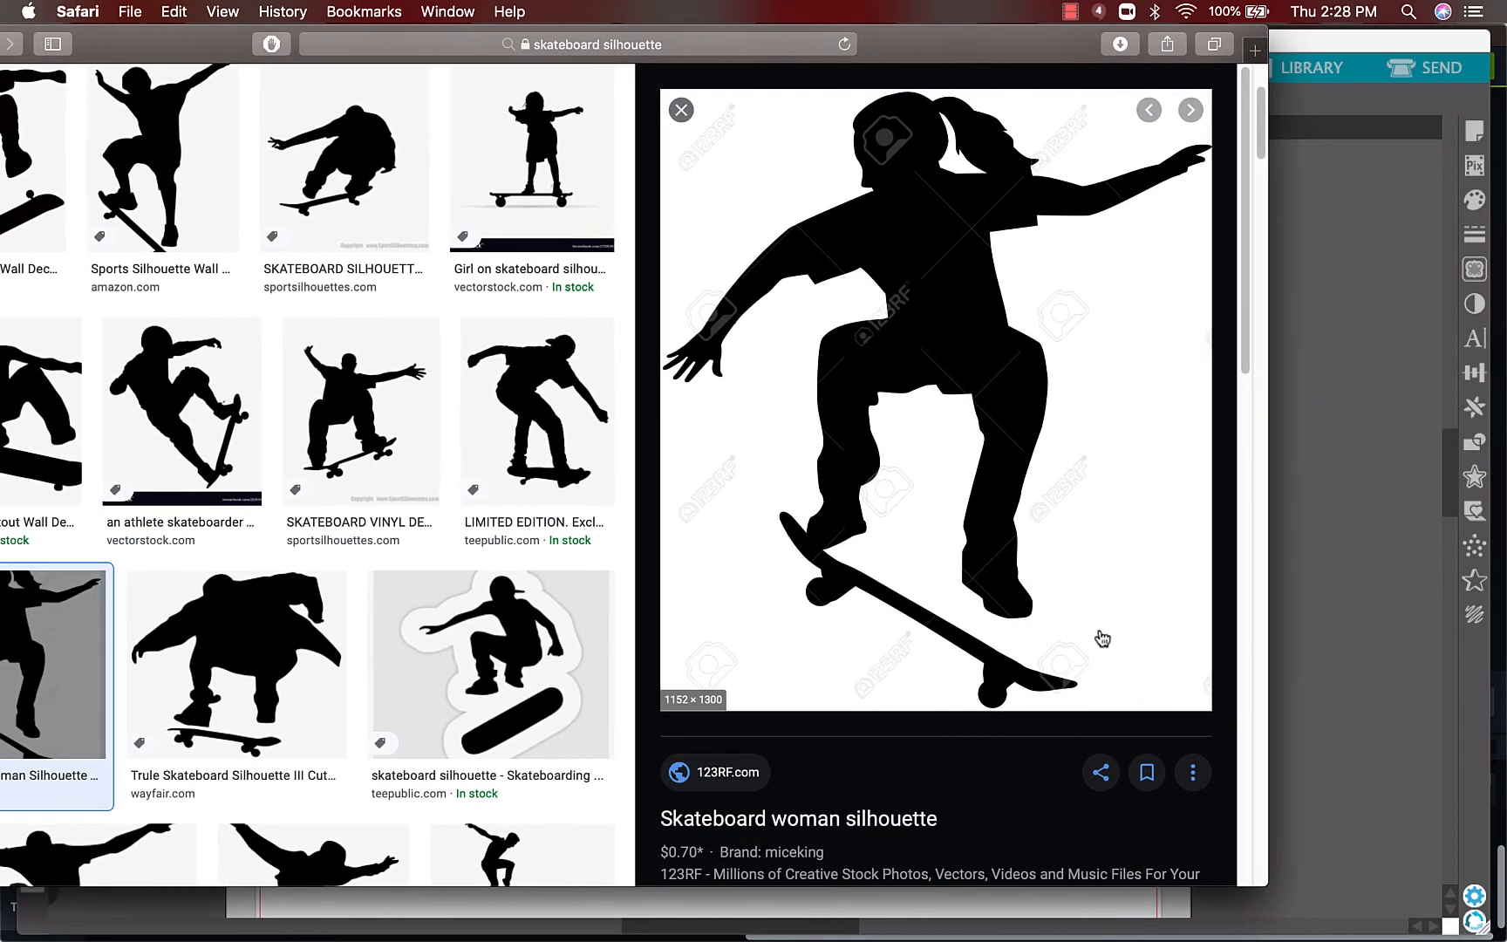
{"action": "left_click_drag", "start_coordinate": [1393, 48], "coordinate": [1339, 50]}
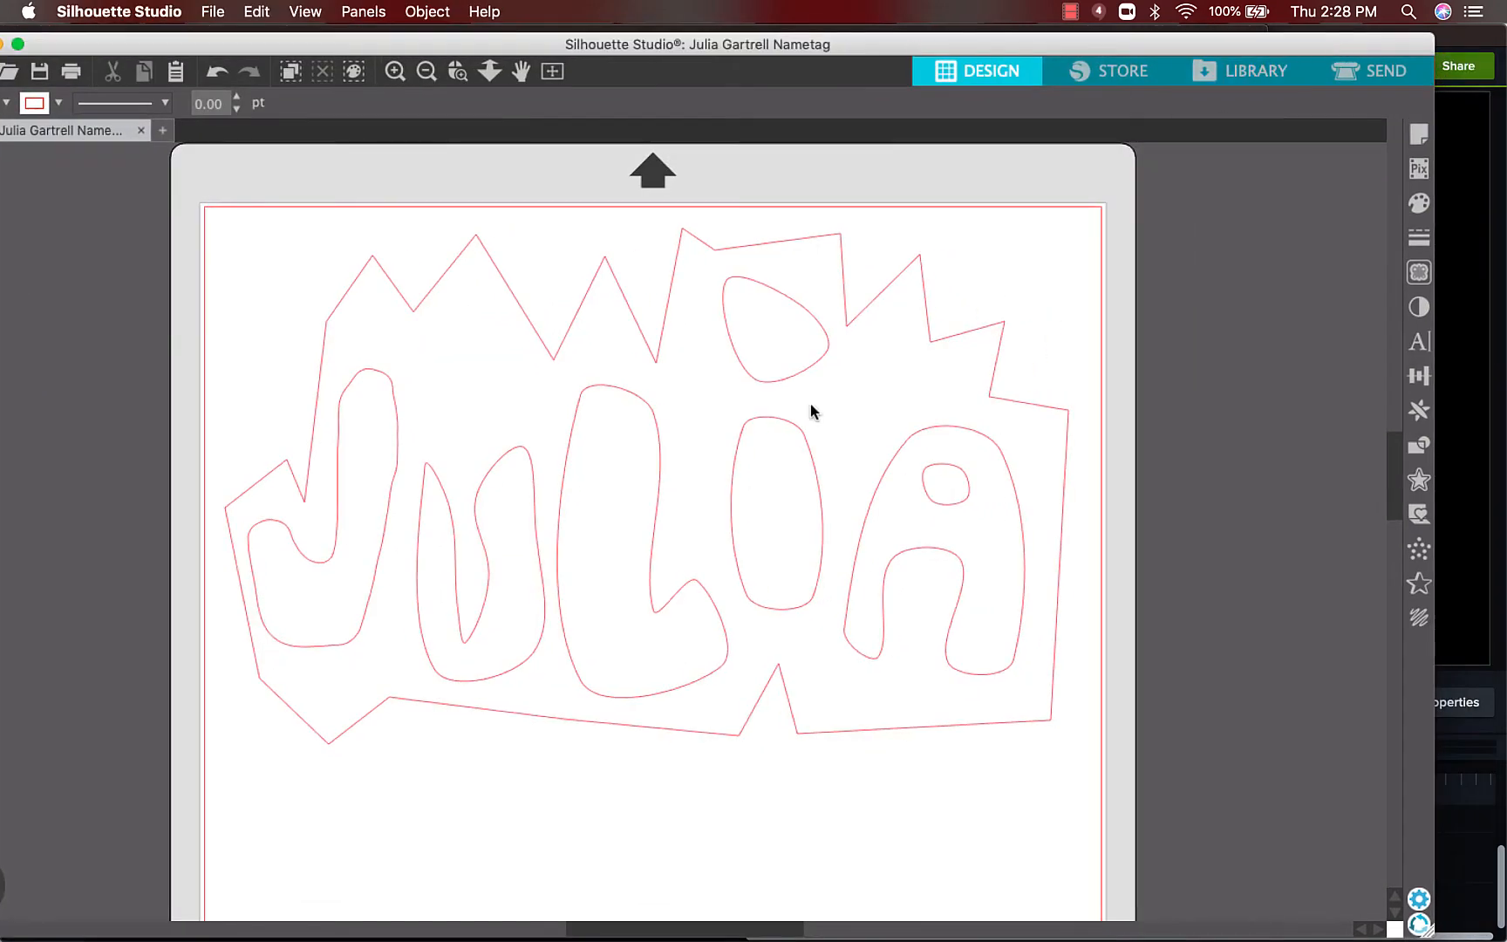
{"action": "mouse_move", "coordinate": [781, 929]}
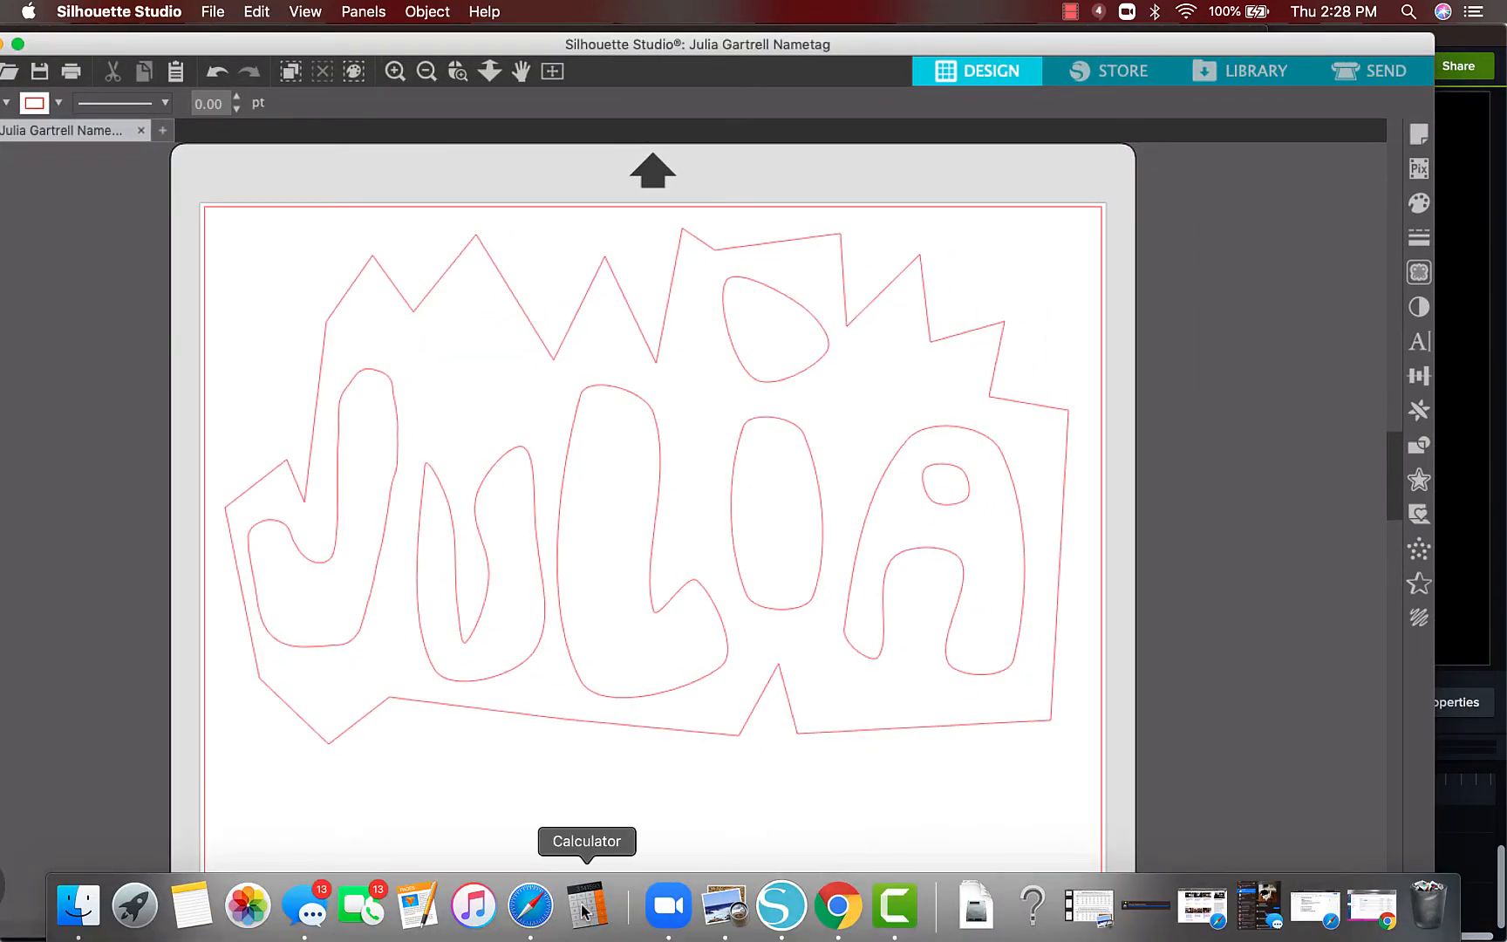
{"action": "left_click", "coordinate": [530, 905]}
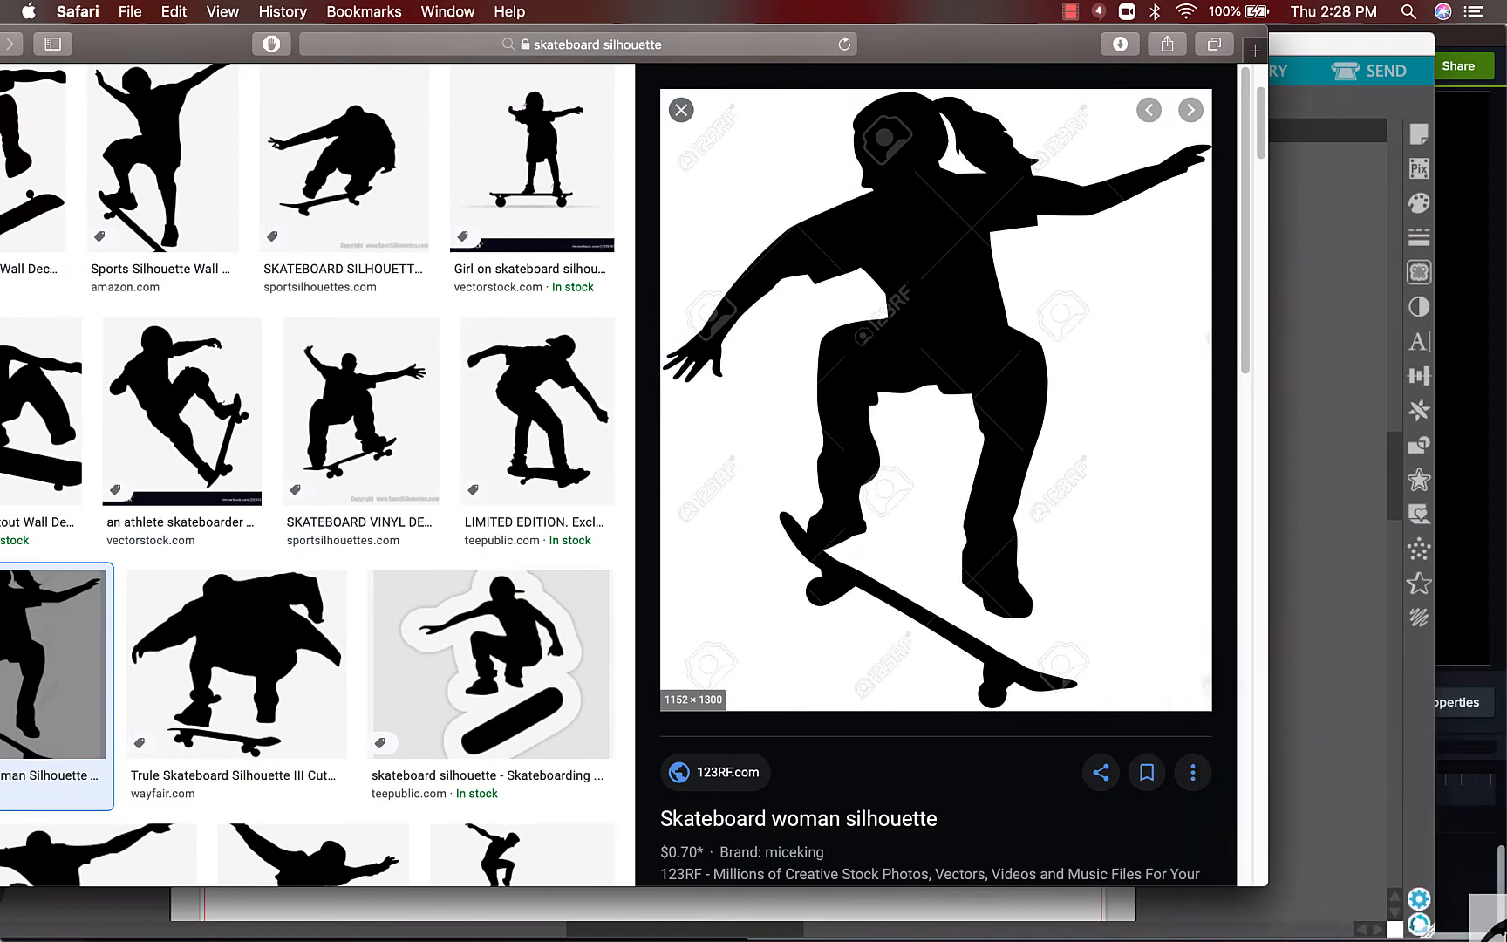
{"action": "left_click_drag", "start_coordinate": [1505, 940], "coordinate": [1415, 545]}
{"action": "left_click", "coordinate": [1309, 812]}
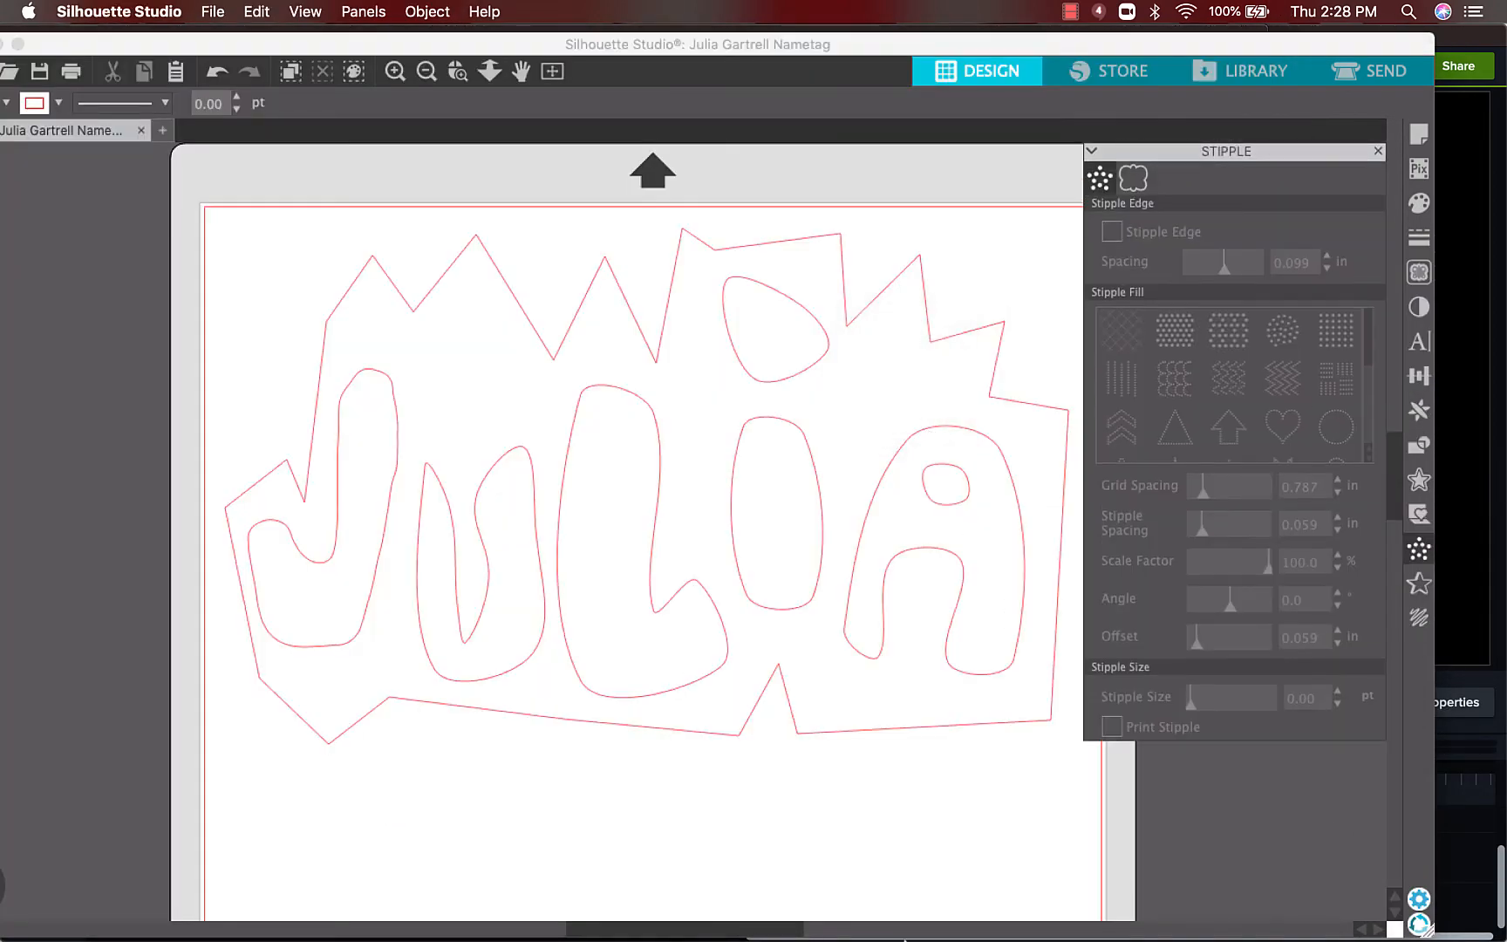
{"action": "left_click", "coordinate": [1376, 153]}
{"action": "mouse_move", "coordinate": [586, 907]}
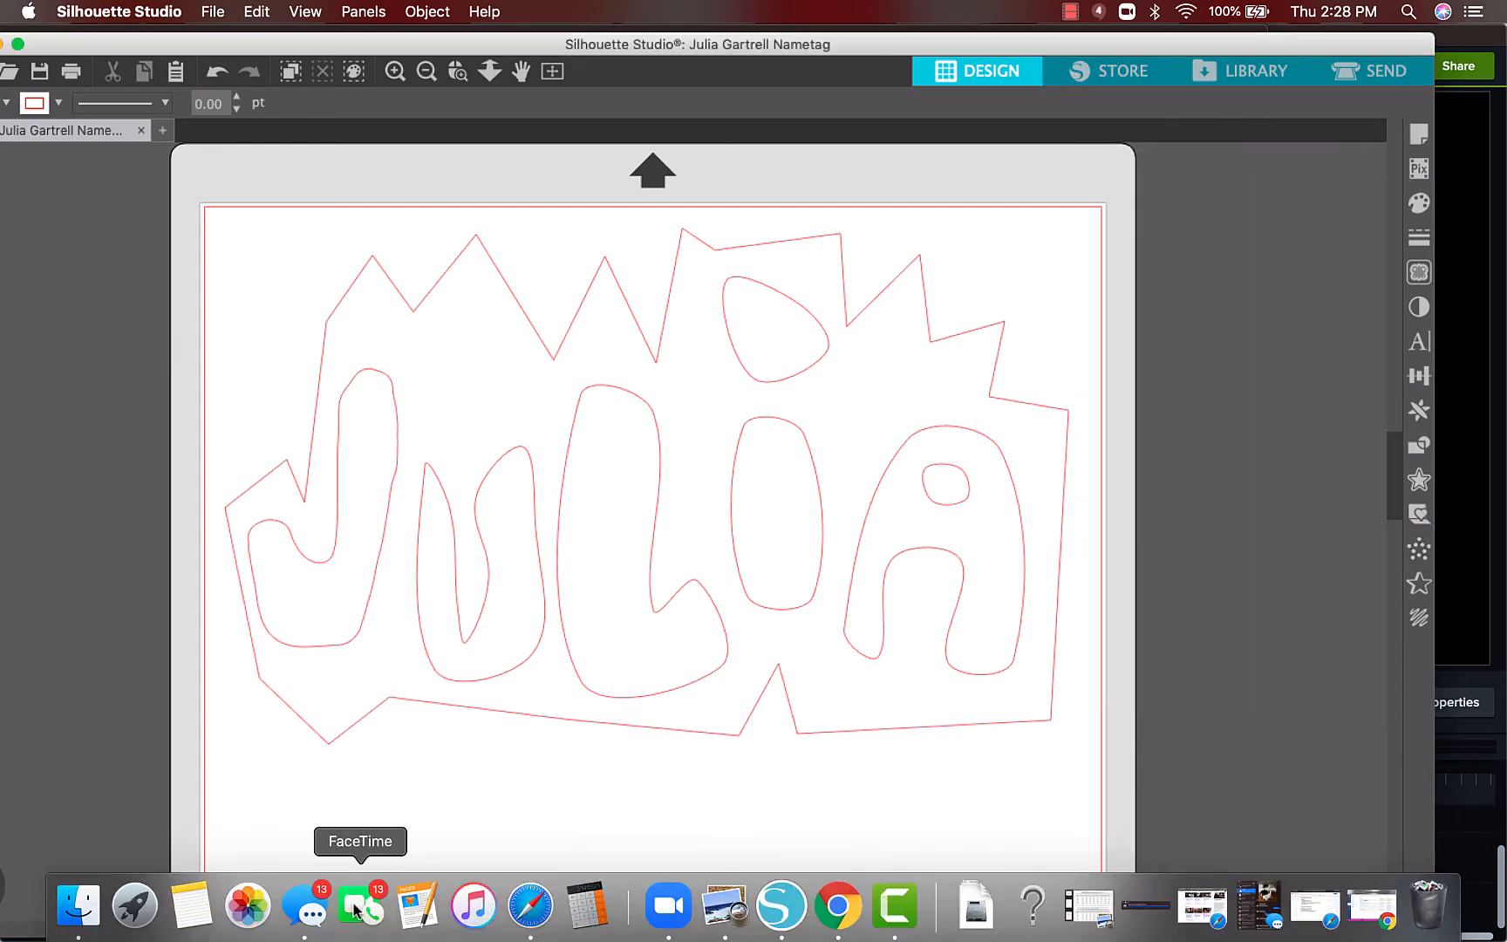
{"action": "left_click", "coordinate": [530, 907]}
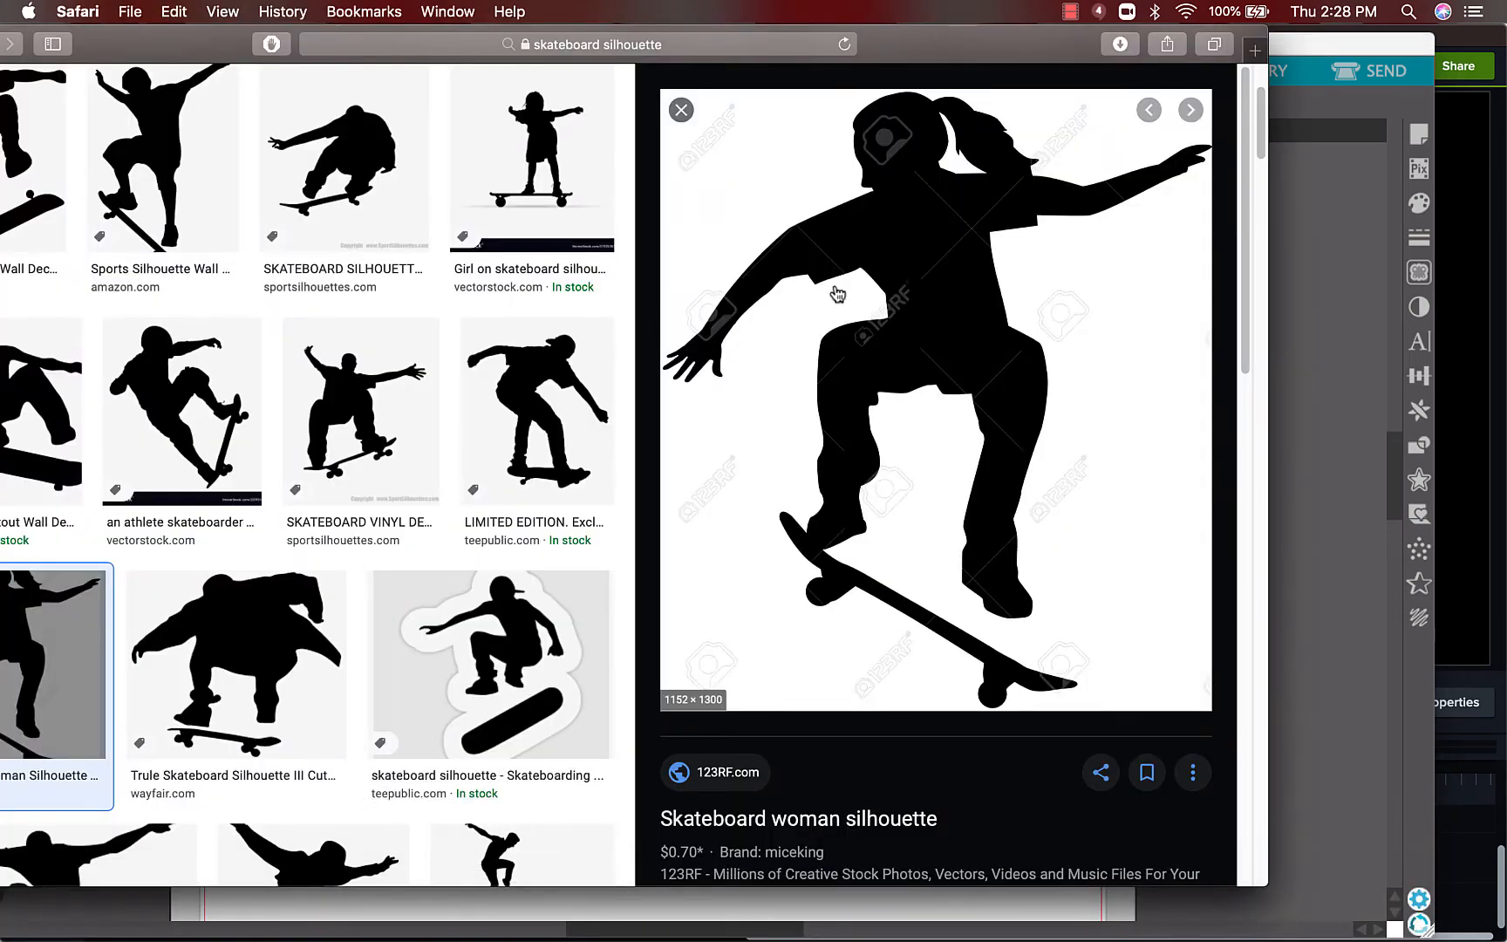
Move the Safari window and the Silhouette Studio window aside to make room for reaching the desktop.
{"action": "left_click_drag", "start_coordinate": [837, 295], "coordinate": [1255, 297]}
{"action": "scroll", "coordinate": [1221, 301], "scroll_direction": "down", "scroll_amount": 10}
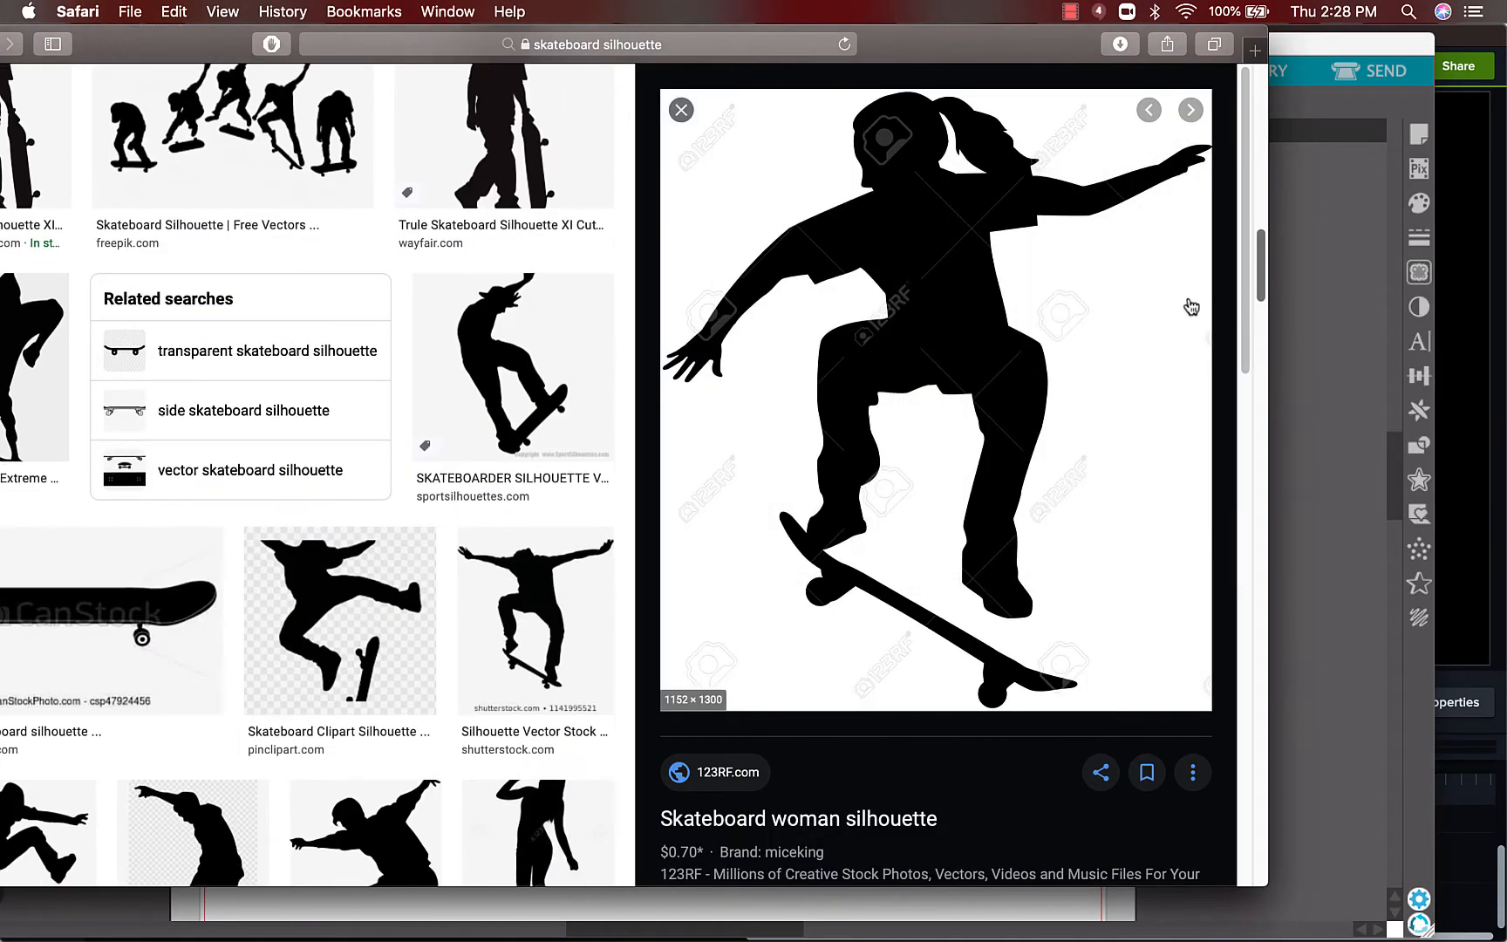
{"action": "left_click_drag", "start_coordinate": [983, 46], "coordinate": [156, 46]}
{"action": "left_click_drag", "start_coordinate": [110, 449], "coordinate": [838, 841]}
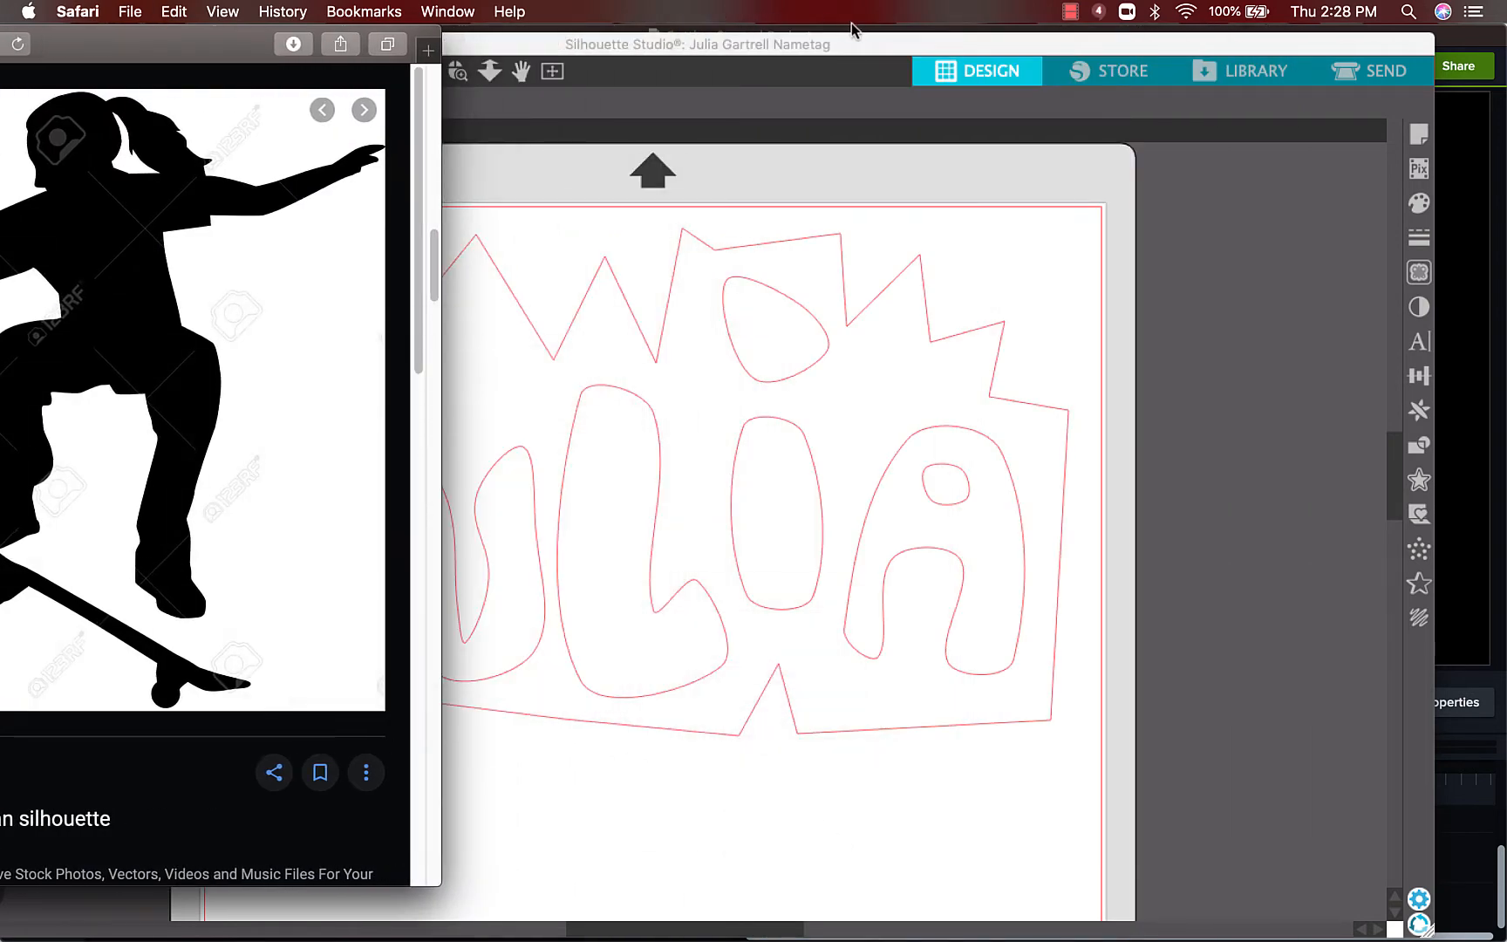
{"action": "left_click_drag", "start_coordinate": [846, 48], "coordinate": [542, 288]}
Minimize Camtasia, save the previewed skateboarder image from Safari to the desktop, and switch back to Silhouette Studio.
{"action": "left_click", "coordinate": [611, 48]}
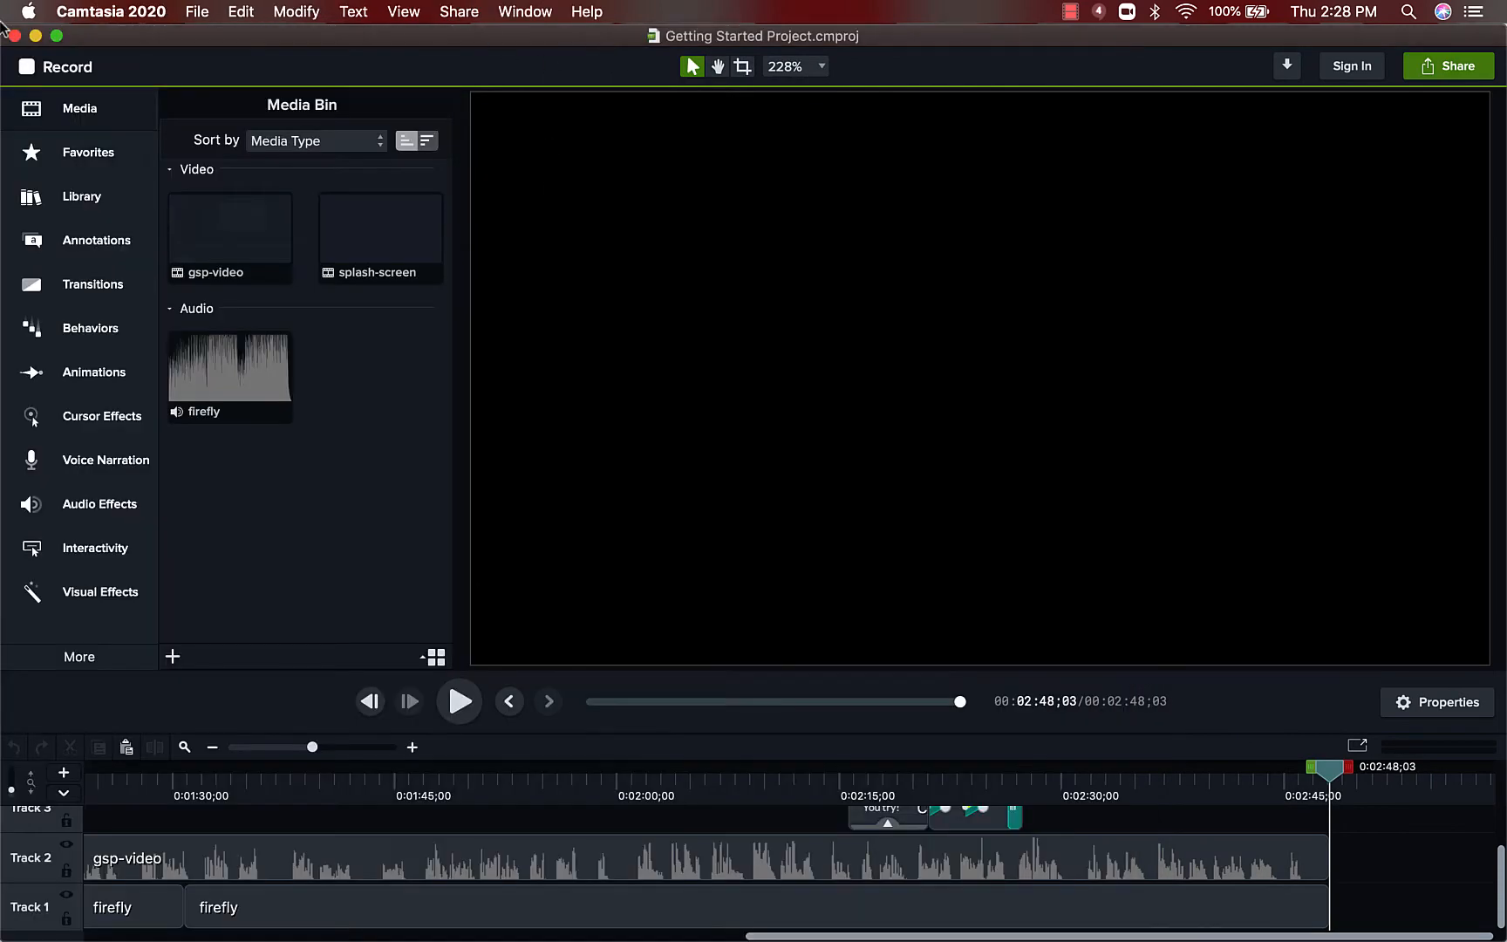
{"action": "left_click", "coordinate": [35, 35]}
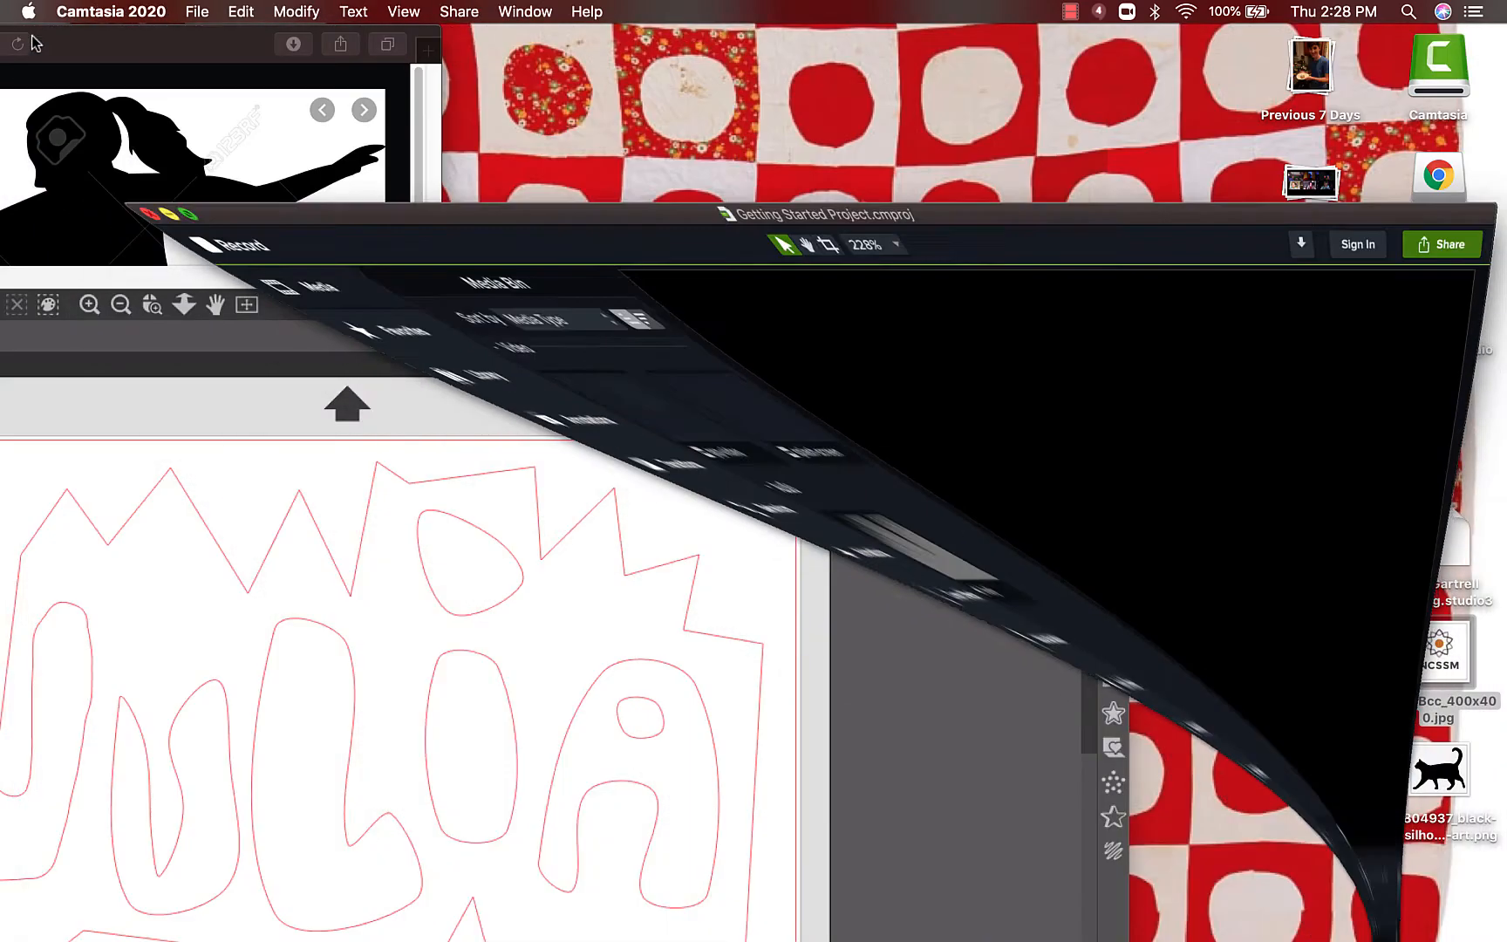
{"action": "left_click", "coordinate": [191, 122]}
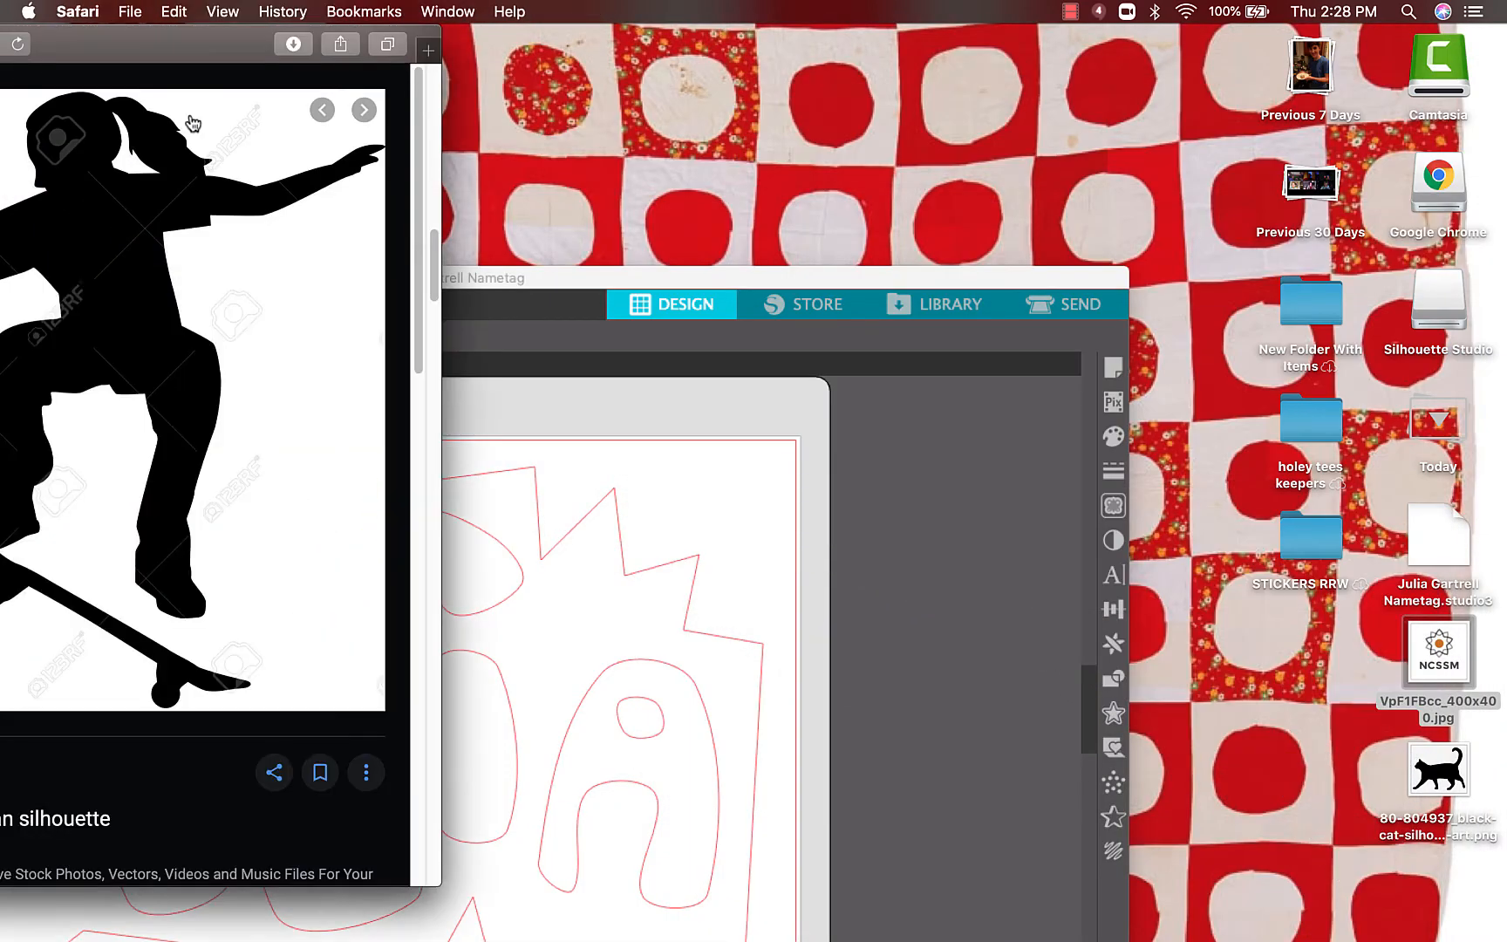
{"action": "left_click_drag", "start_coordinate": [220, 215], "coordinate": [1144, 6]}
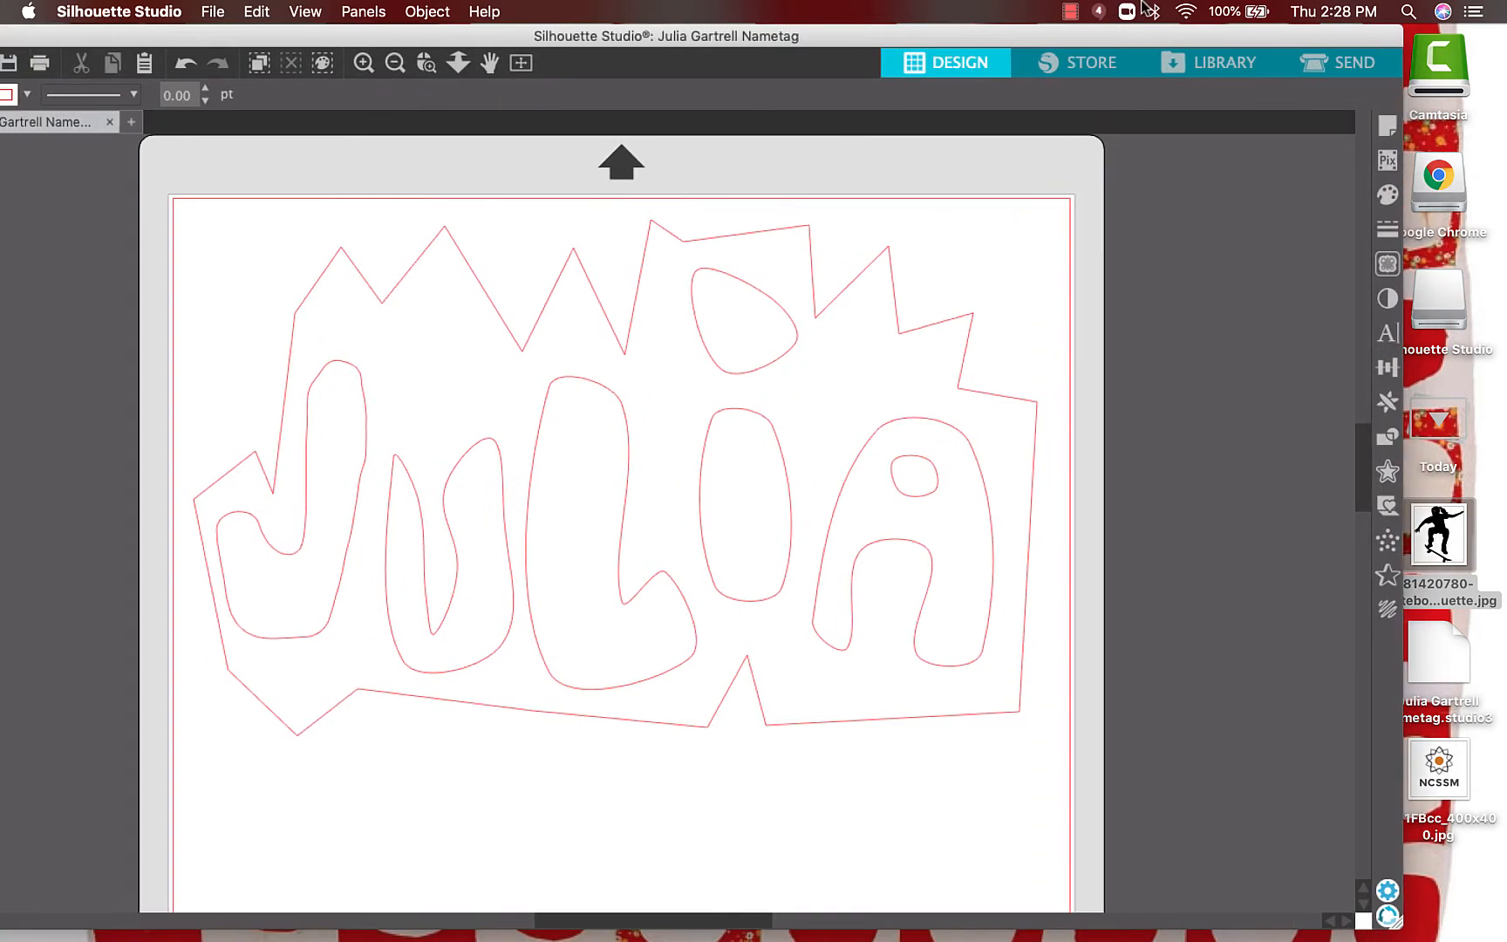
Insert the saved skateboarder image from the desktop onto the page, undoing a first placement that fills the jagged outline.
{"action": "mouse_move", "coordinate": [1444, 534]}
{"action": "left_mouse_down"}
{"action": "mouse_move", "coordinate": [460, 441]}
{"action": "mouse_move", "coordinate": [433, 386]}
{"action": "mouse_move", "coordinate": [520, 748]}
{"action": "mouse_move", "coordinate": [535, 631]}
{"action": "left_mouse_up"}
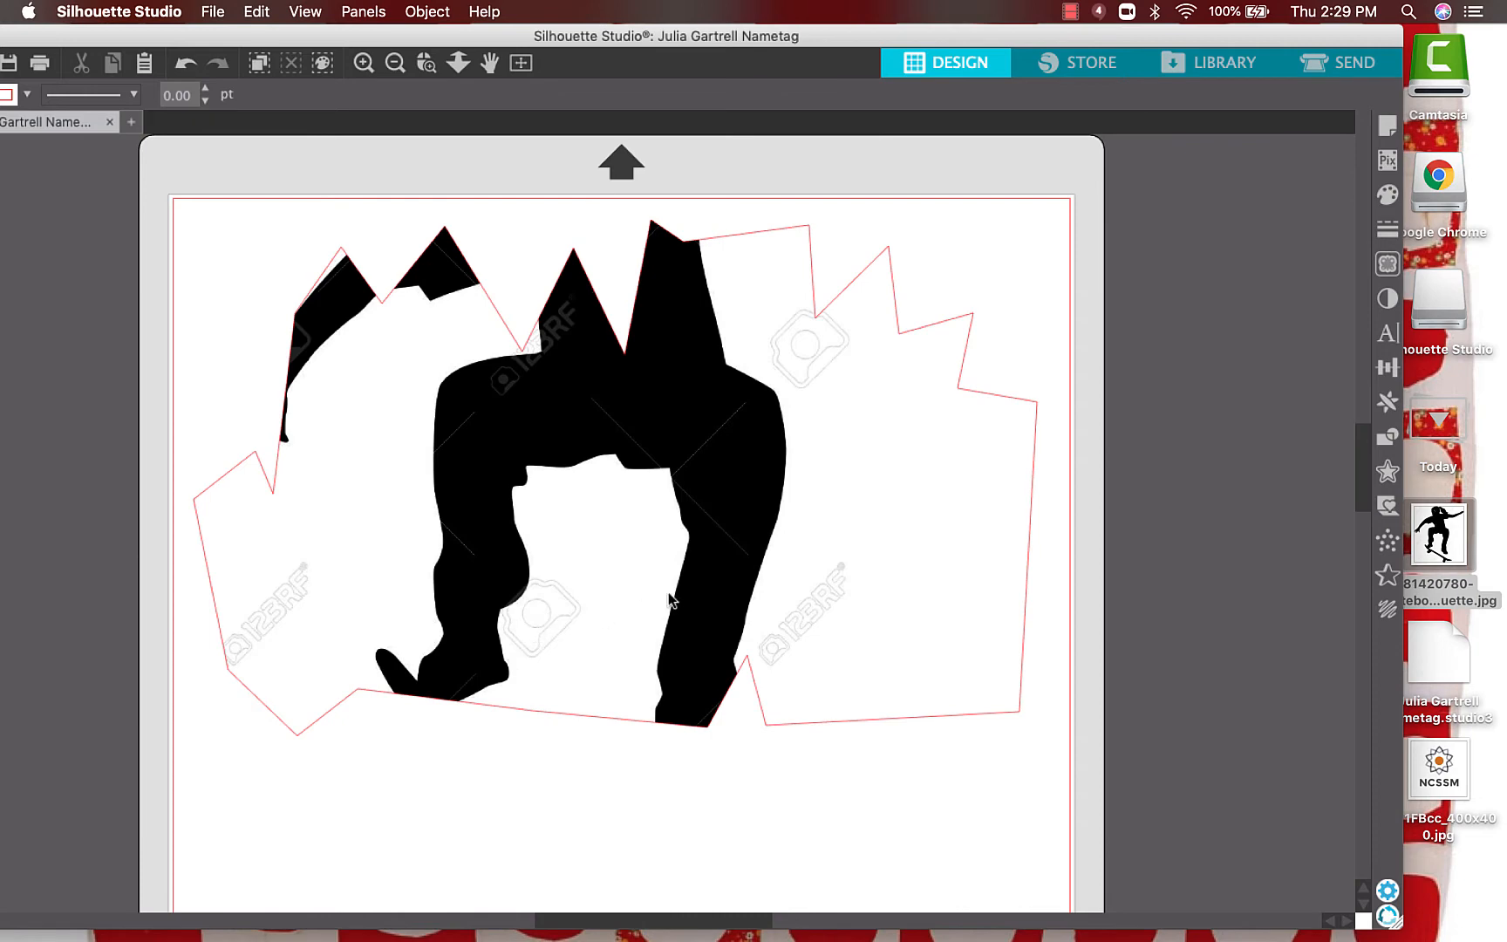
{"action": "key", "text": "super+z"}
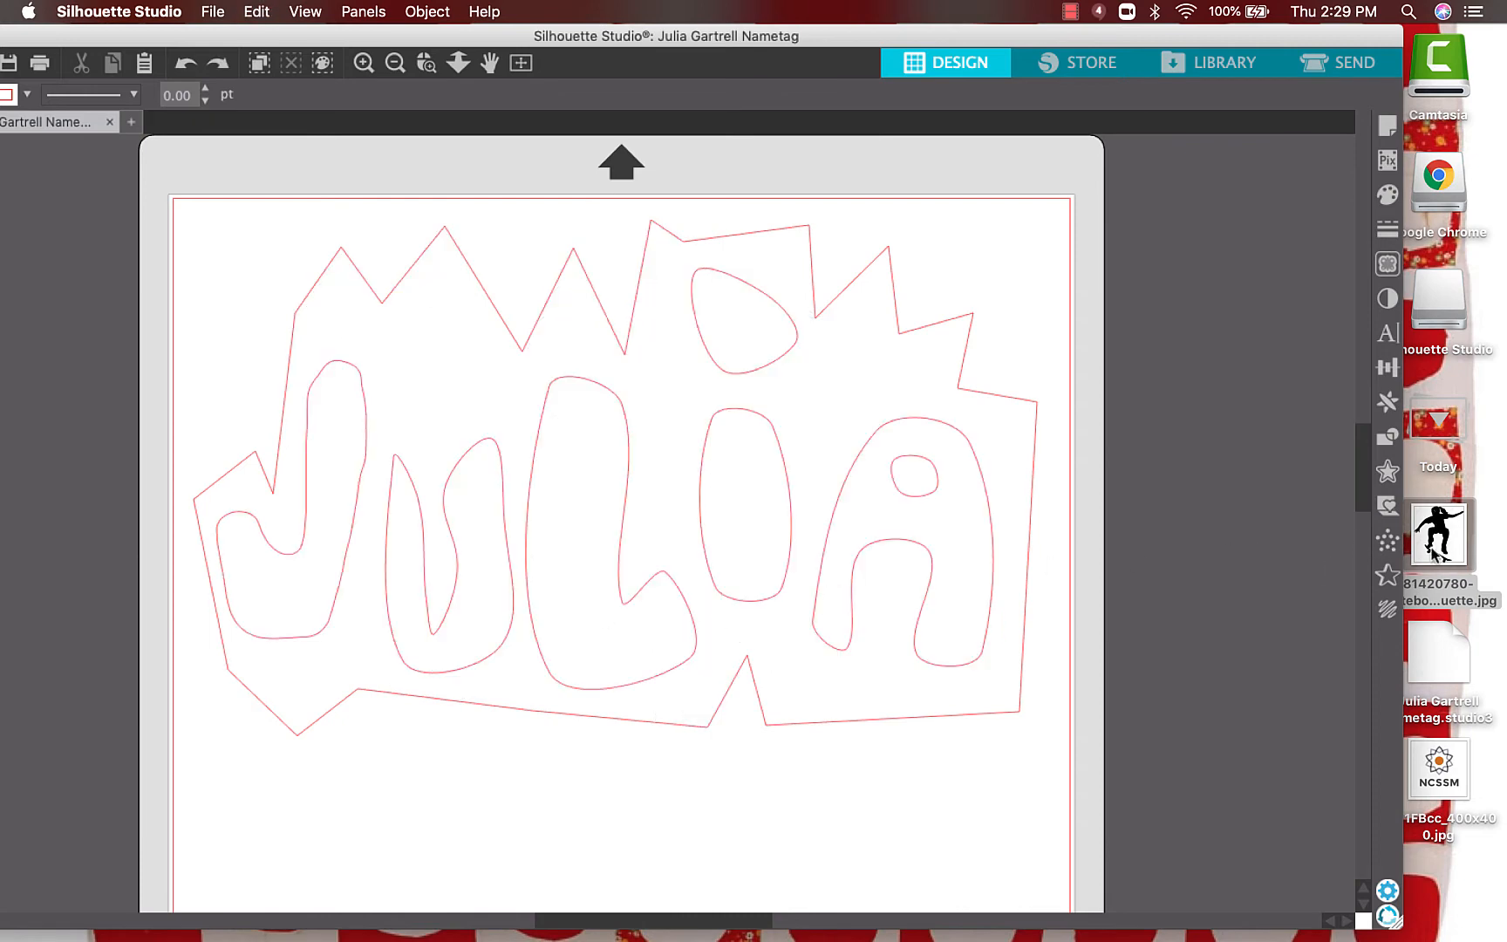
{"action": "left_click_drag", "start_coordinate": [1436, 553], "coordinate": [916, 770]}
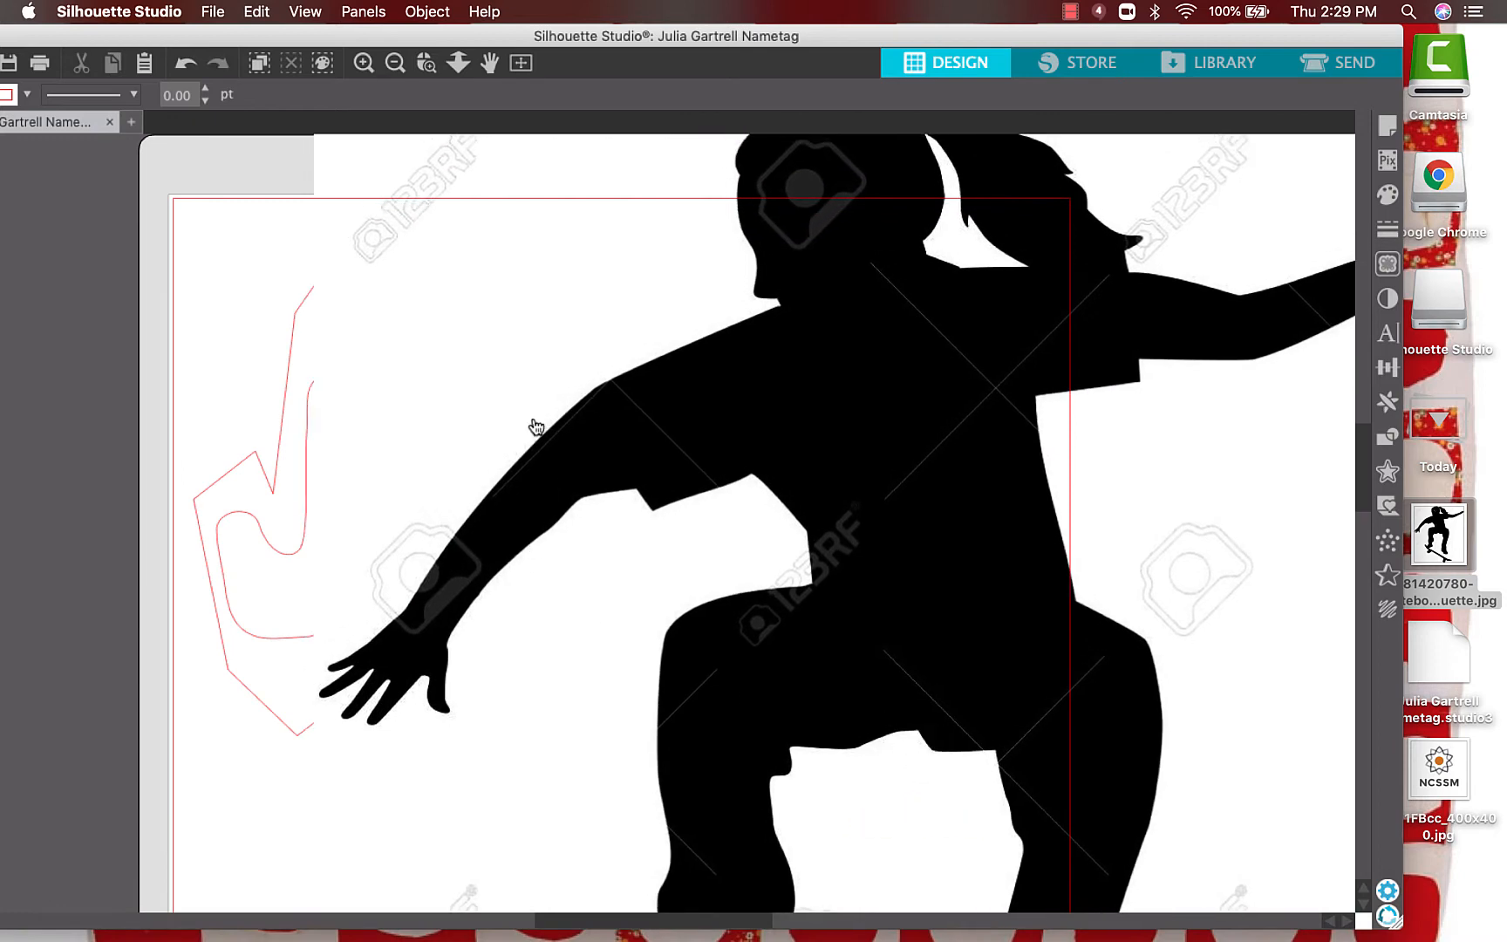
Scale the inserted skateboarder image down to about 3.14 × 3.55 in and place it below the nametag outline.
{"action": "scroll", "coordinate": [535, 427], "scroll_direction": "up", "scroll_amount": 1}
{"action": "scroll", "coordinate": [536, 427], "scroll_direction": "up", "scroll_amount": 3}
{"action": "left_click", "coordinate": [299, 170]}
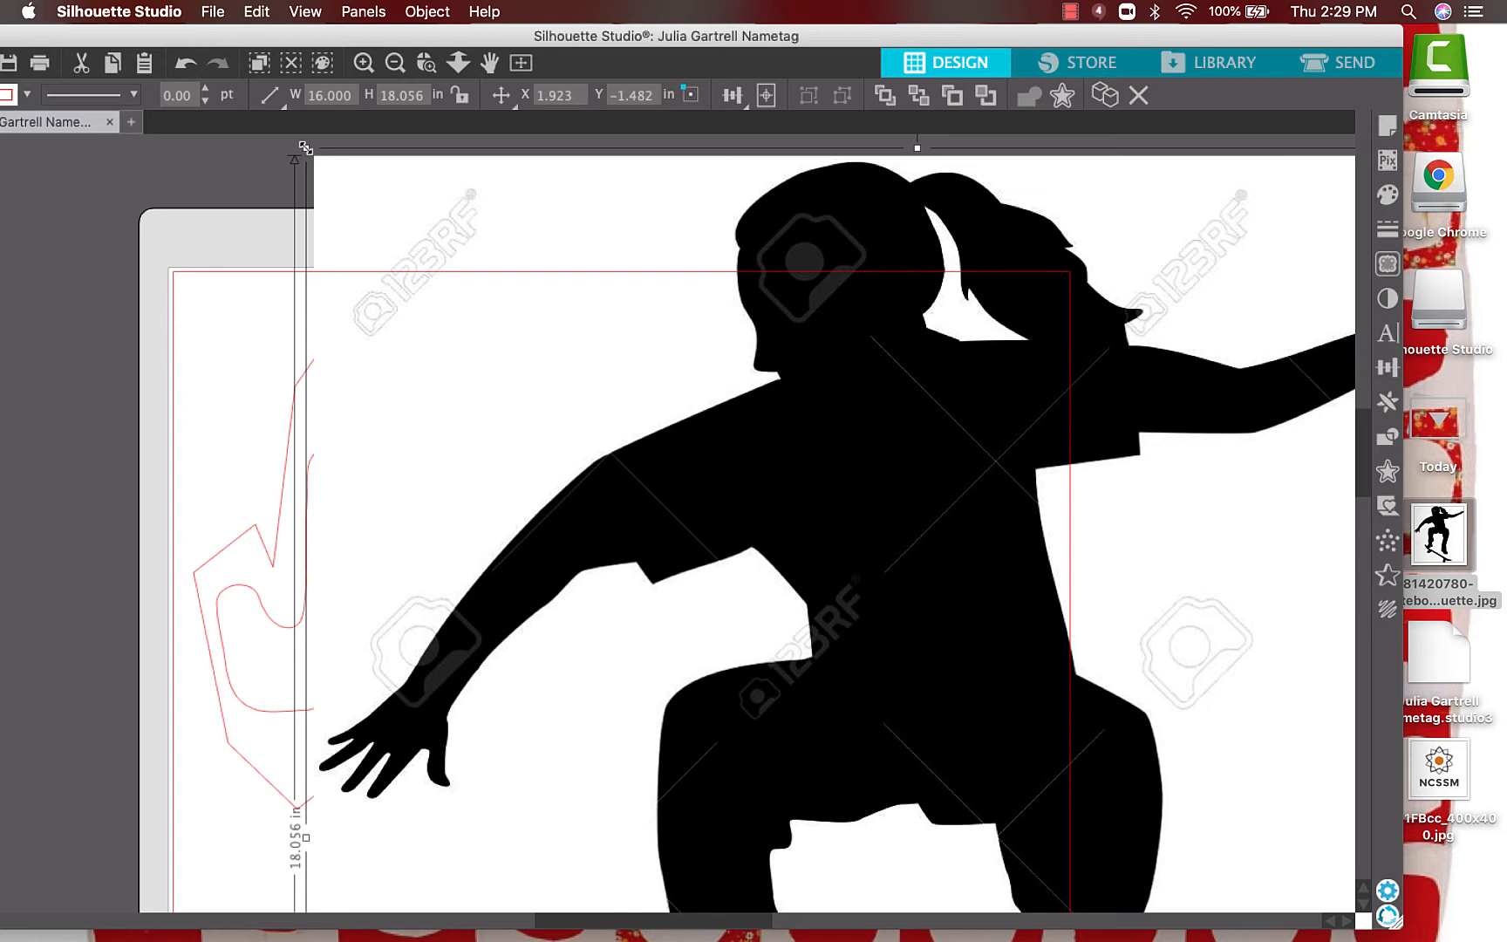
{"action": "left_click_drag", "start_coordinate": [306, 152], "coordinate": [954, 789]}
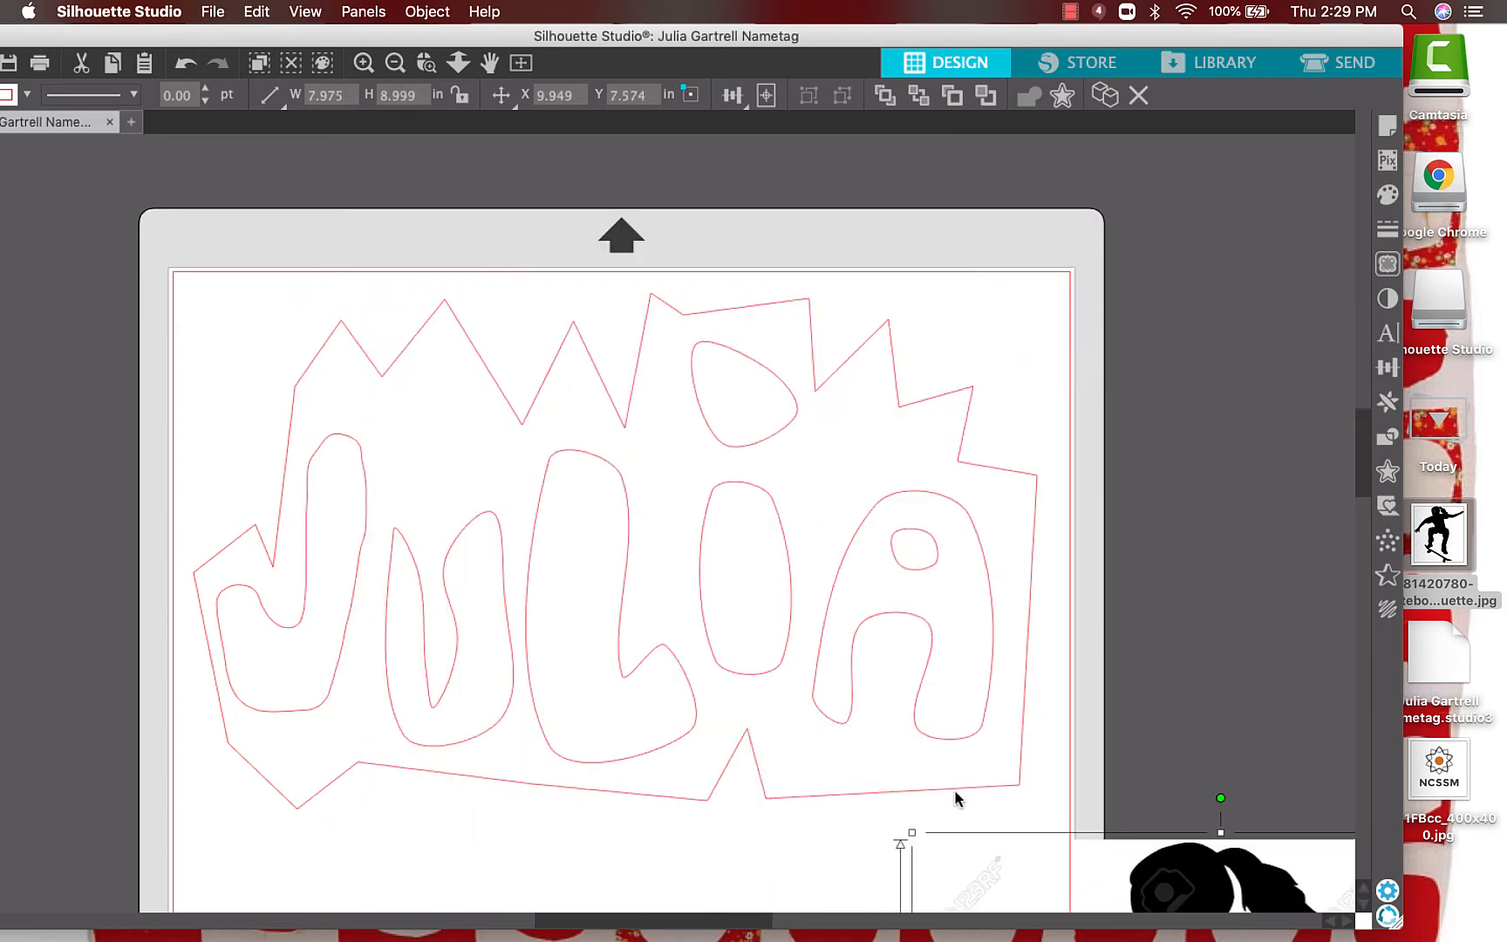
{"action": "scroll", "coordinate": [1046, 806], "scroll_direction": "down", "scroll_amount": 10}
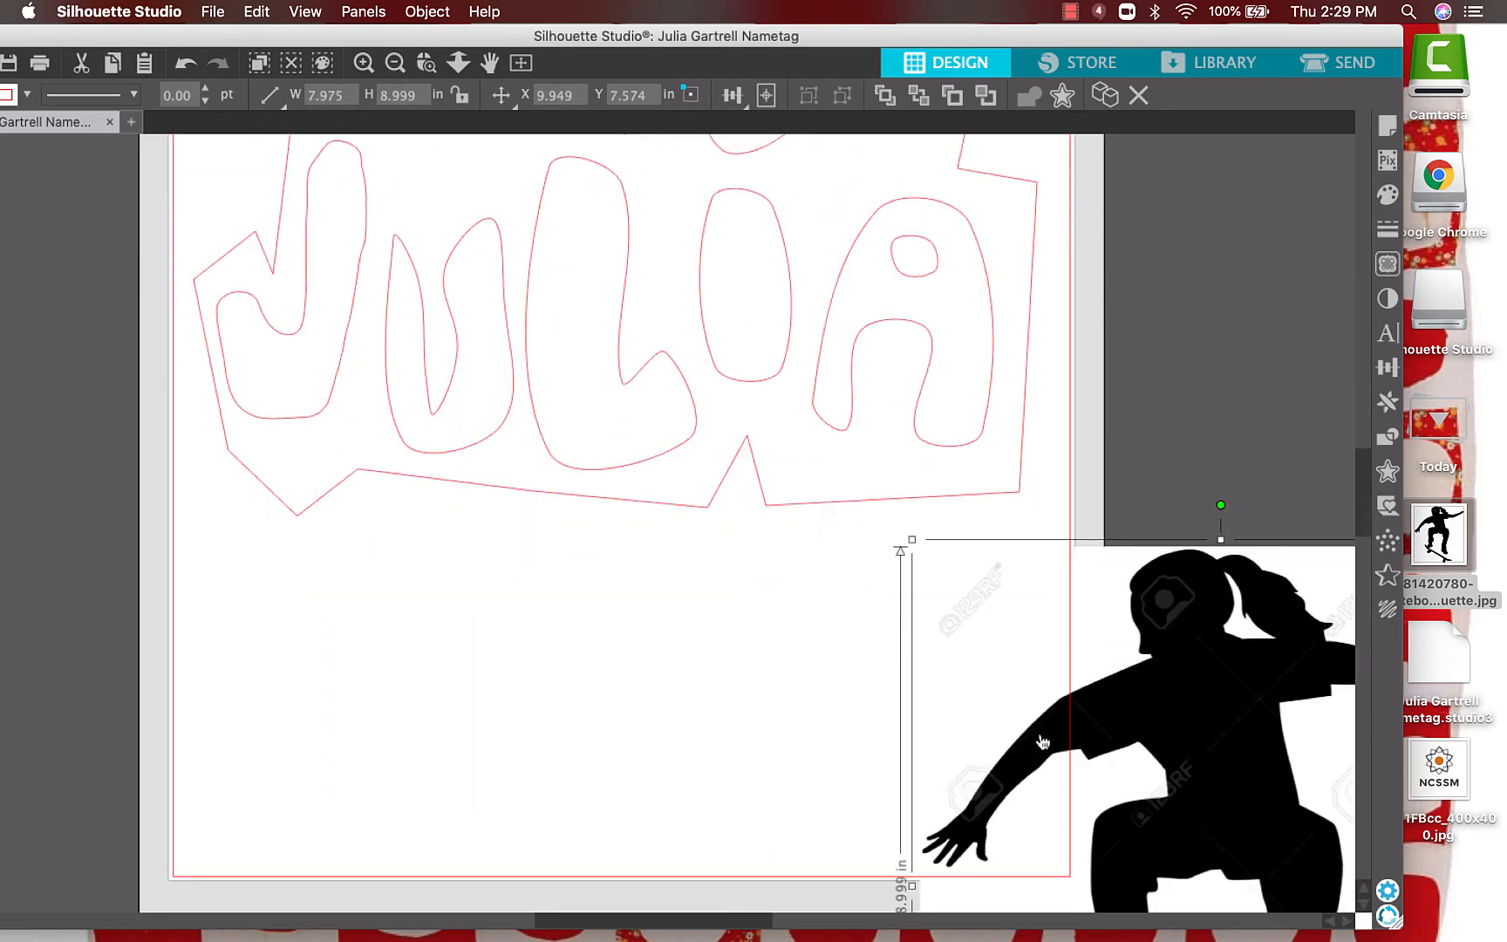
{"action": "left_click_drag", "start_coordinate": [1028, 565], "coordinate": [676, 424]}
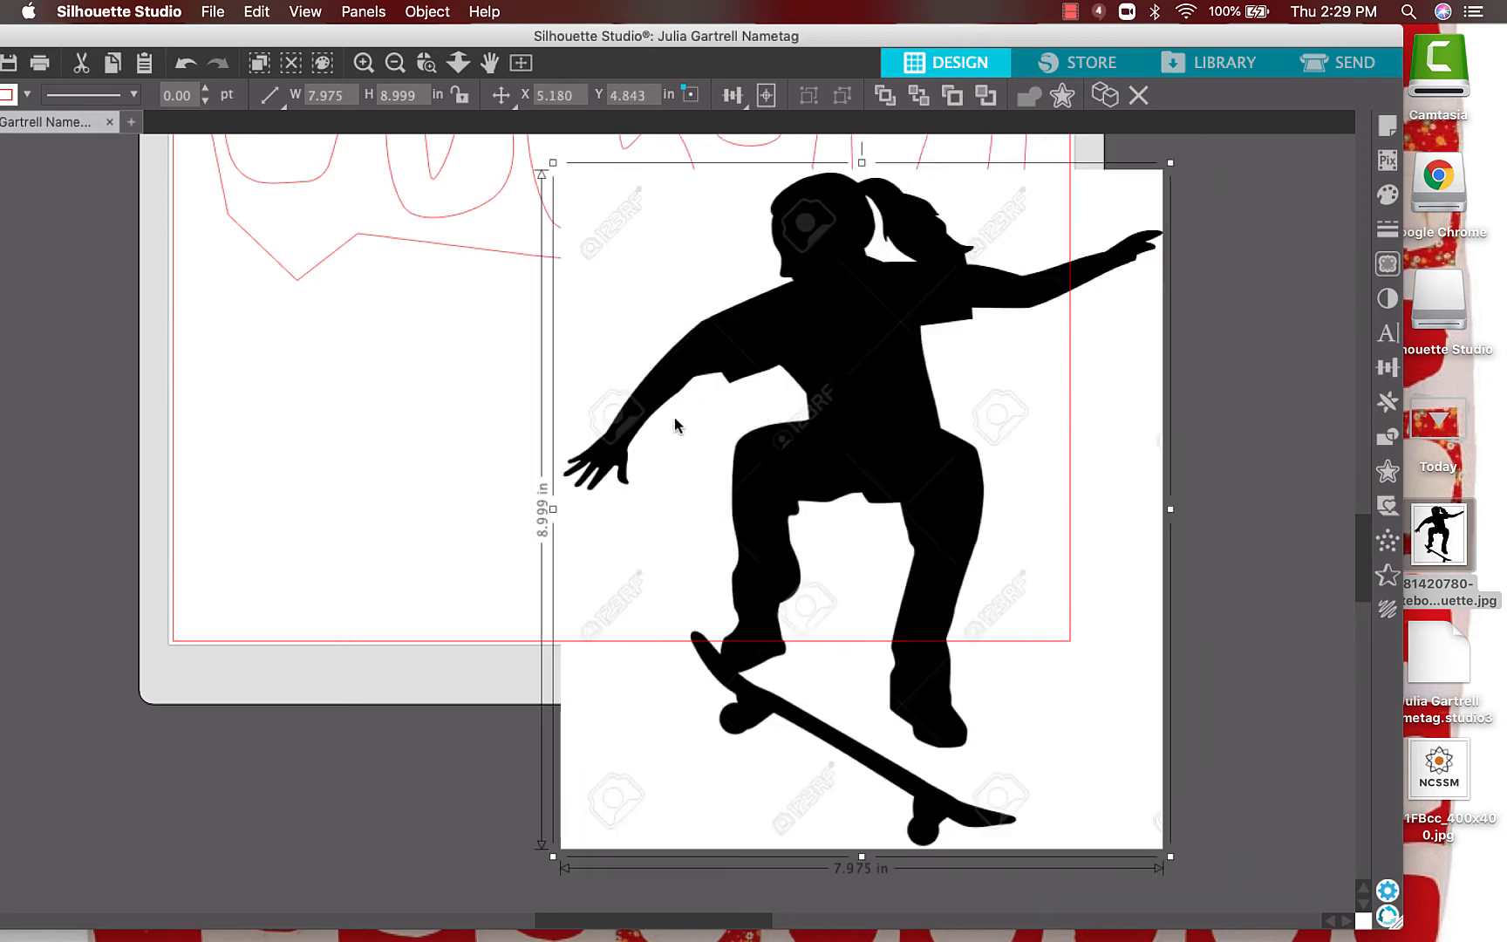
{"action": "left_click_drag", "start_coordinate": [1159, 857], "coordinate": [797, 481]}
{"action": "left_click_drag", "start_coordinate": [646, 438], "coordinate": [654, 570]}
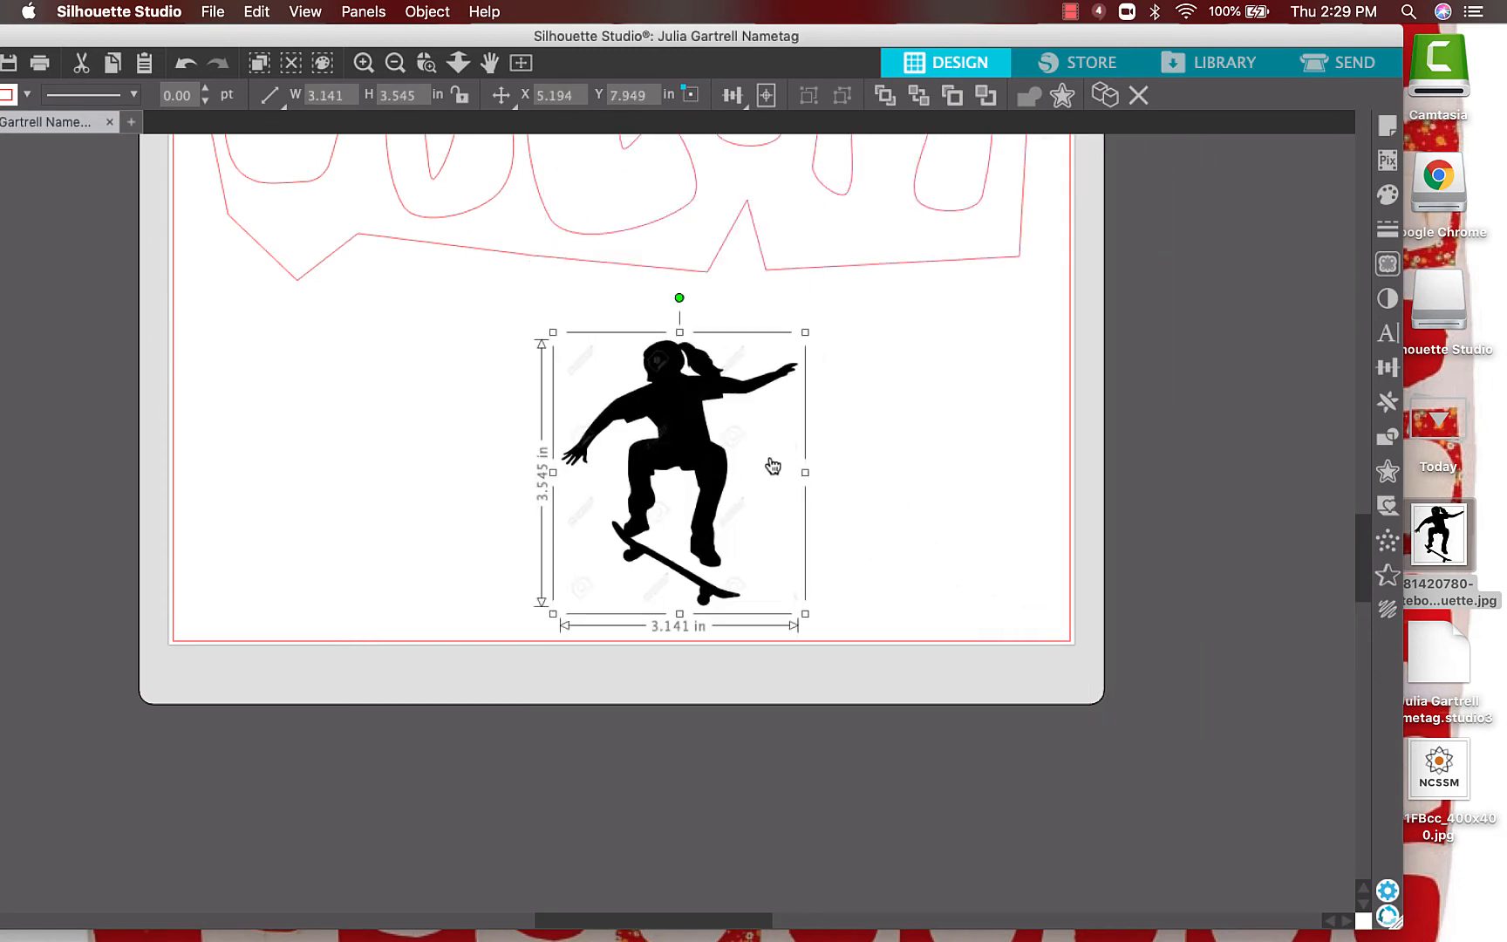
Narrow the skateboarder image slightly, shrink it to about 2.71 × 3.11 in, and shift it closer to the nametag.
{"action": "mouse_move", "coordinate": [806, 472]}
{"action": "left_mouse_down"}
{"action": "mouse_move", "coordinate": [578, 472]}
{"action": "mouse_move", "coordinate": [801, 472]}
{"action": "left_mouse_up"}
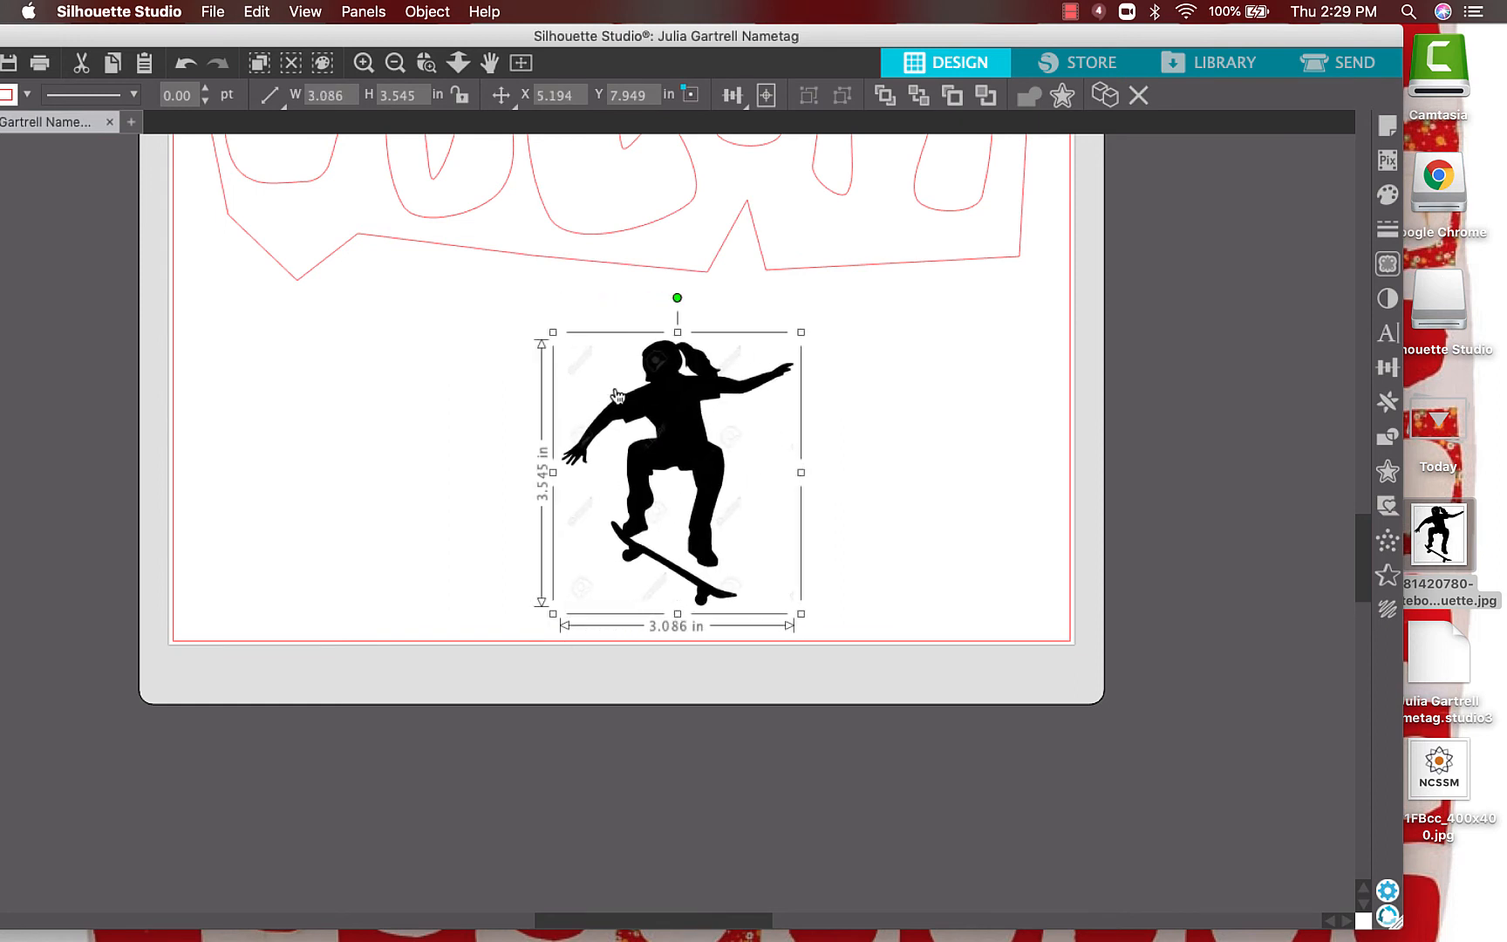
{"action": "left_click_drag", "start_coordinate": [550, 332], "coordinate": [593, 359]}
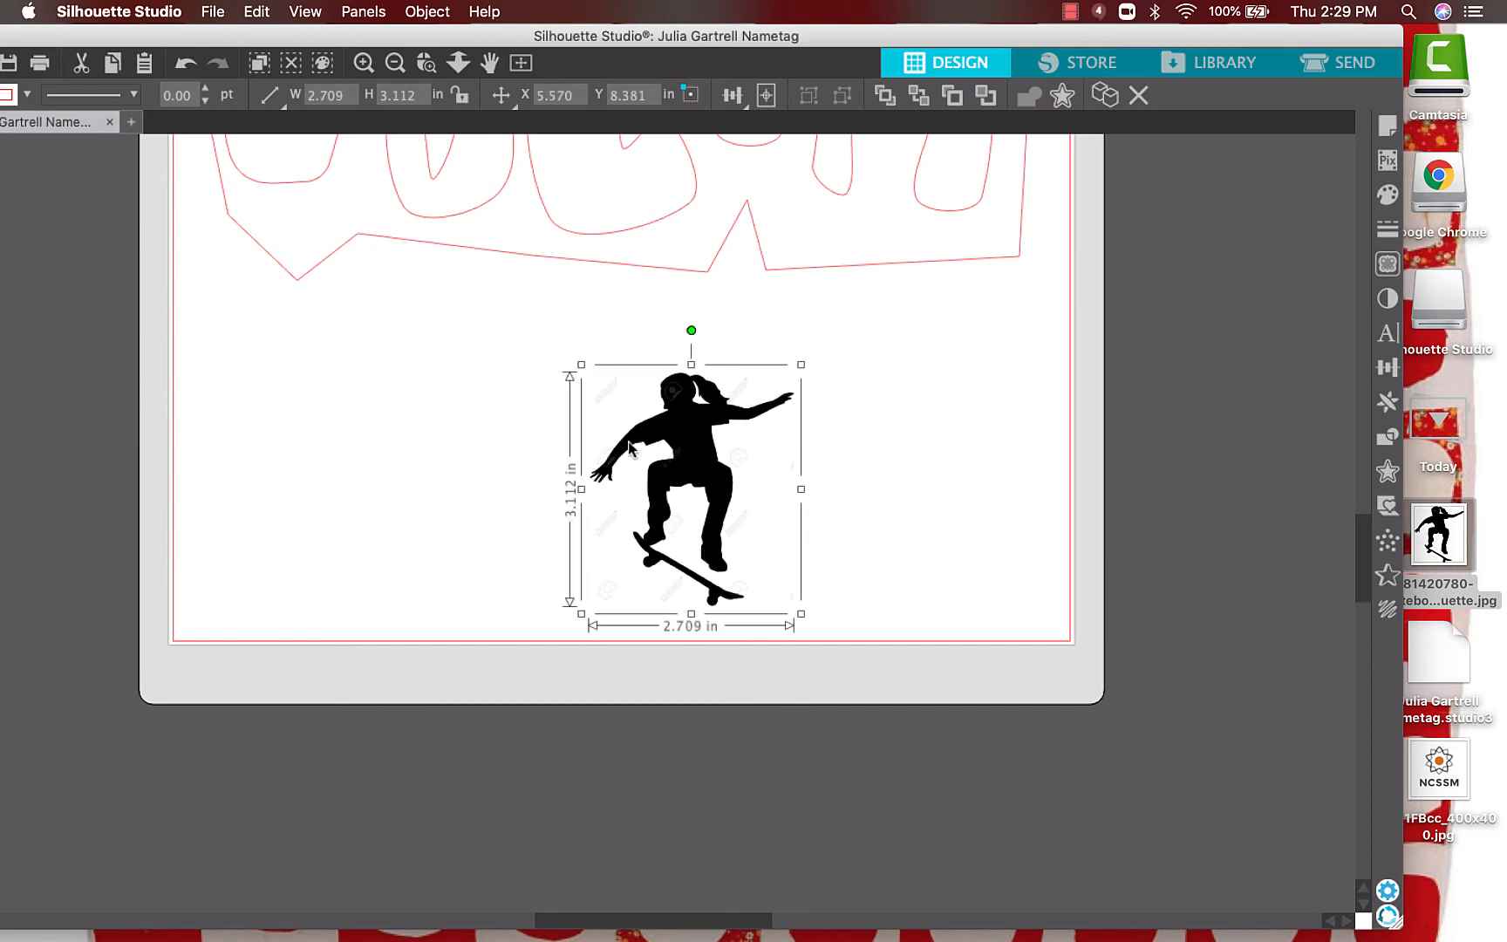
{"action": "left_click_drag", "start_coordinate": [660, 446], "coordinate": [648, 402]}
Widen the workspace window and select a trace area of about 3.99 × 3.34 in around the skateboarder image.
{"action": "scroll", "coordinate": [578, 558], "scroll_direction": "up", "scroll_amount": 5}
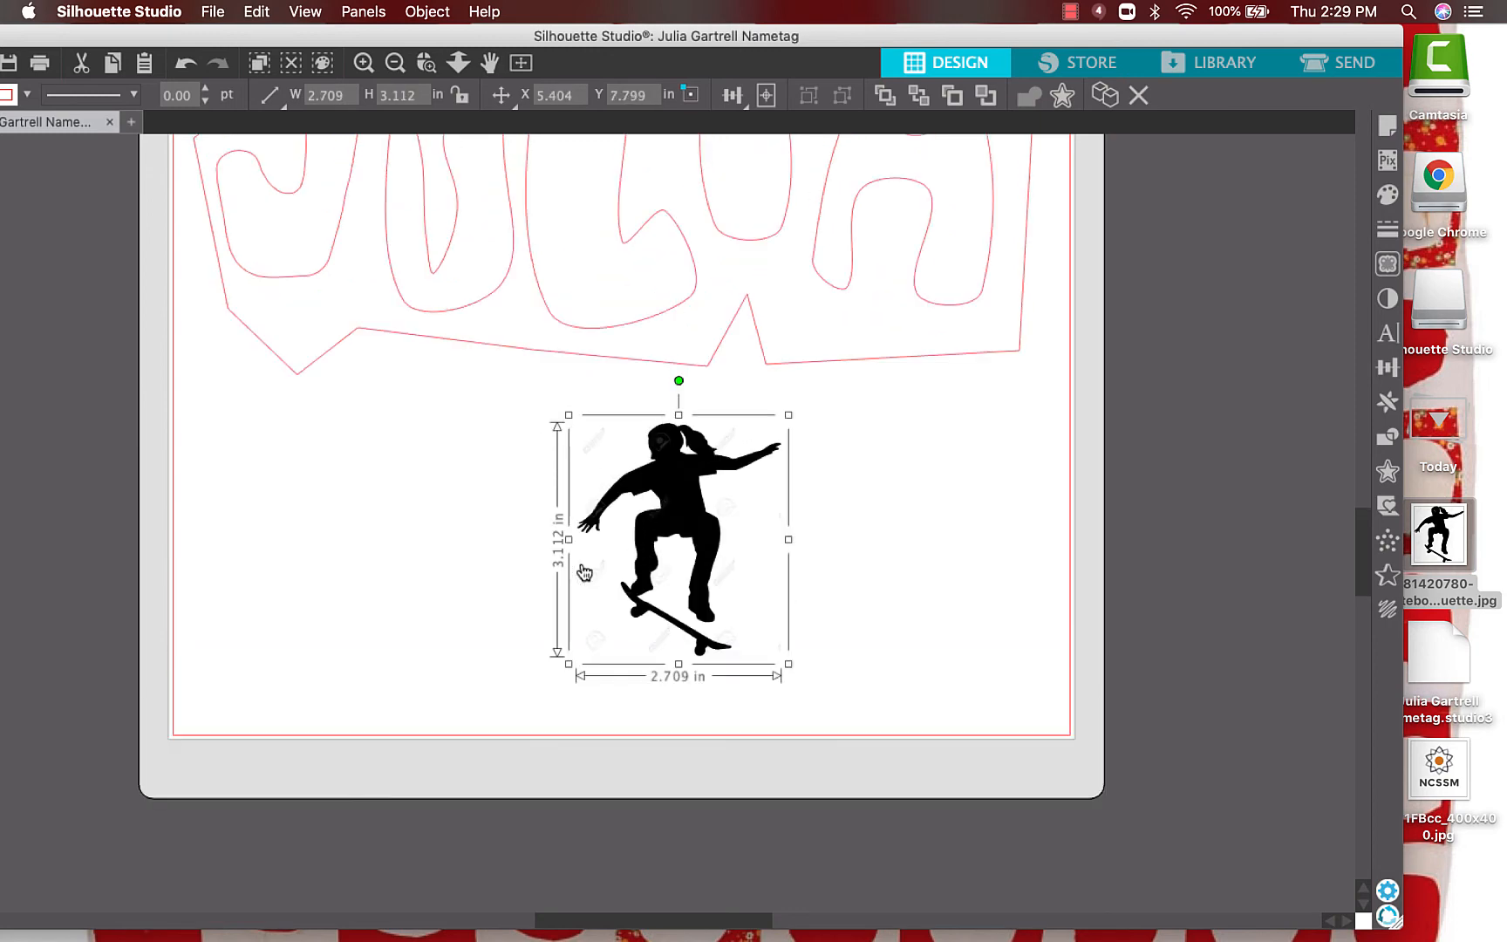
{"action": "scroll", "coordinate": [584, 571], "scroll_direction": "up", "scroll_amount": 2}
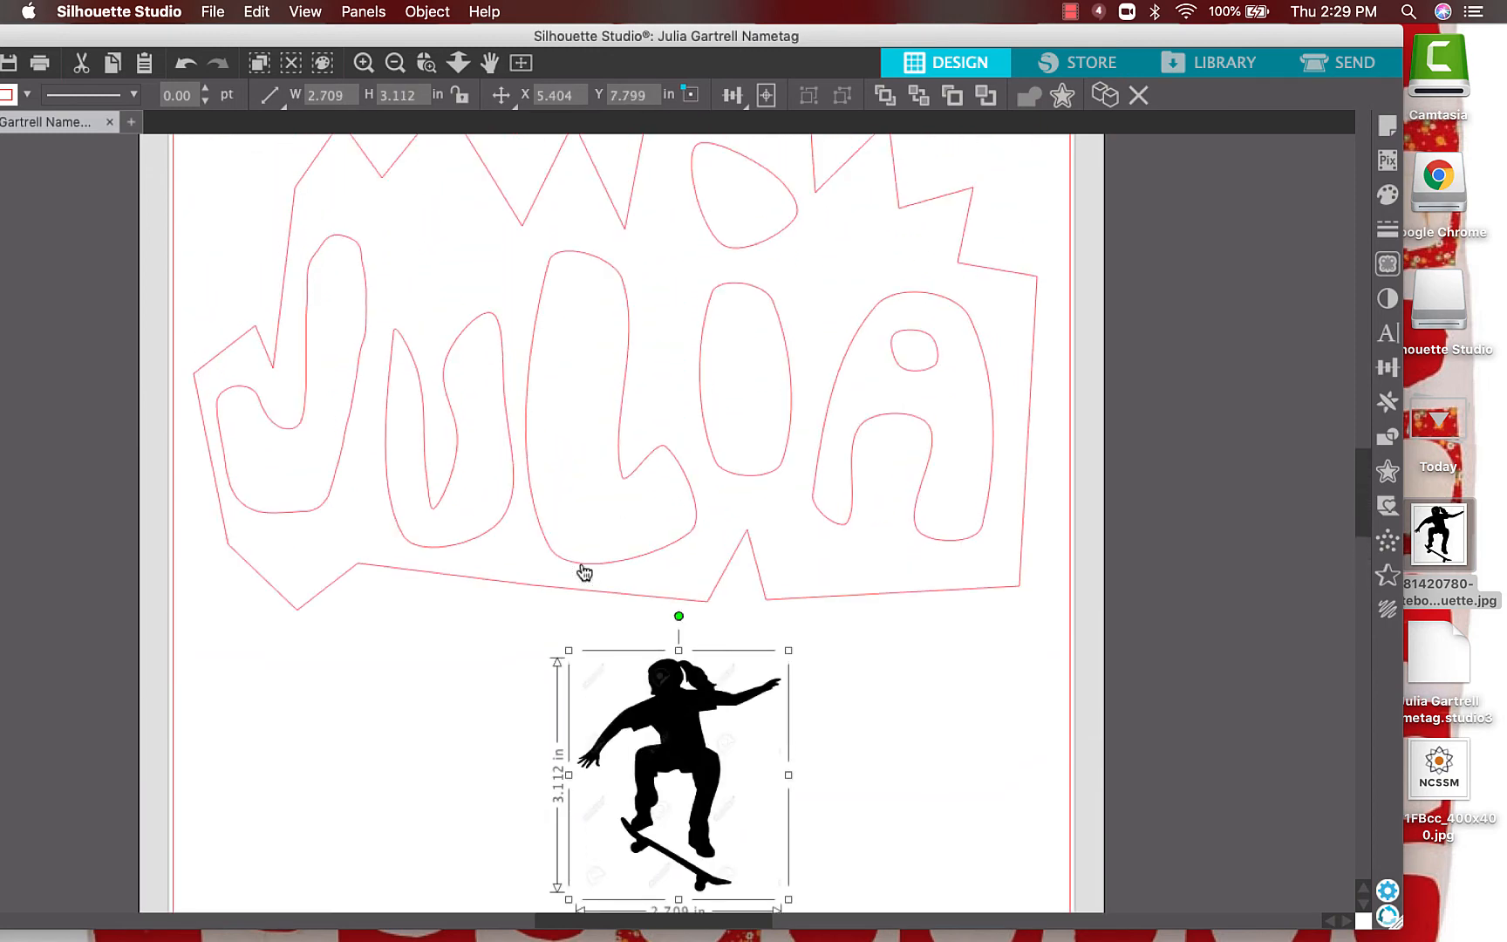
{"action": "scroll", "coordinate": [585, 571], "scroll_direction": "up", "scroll_amount": 3}
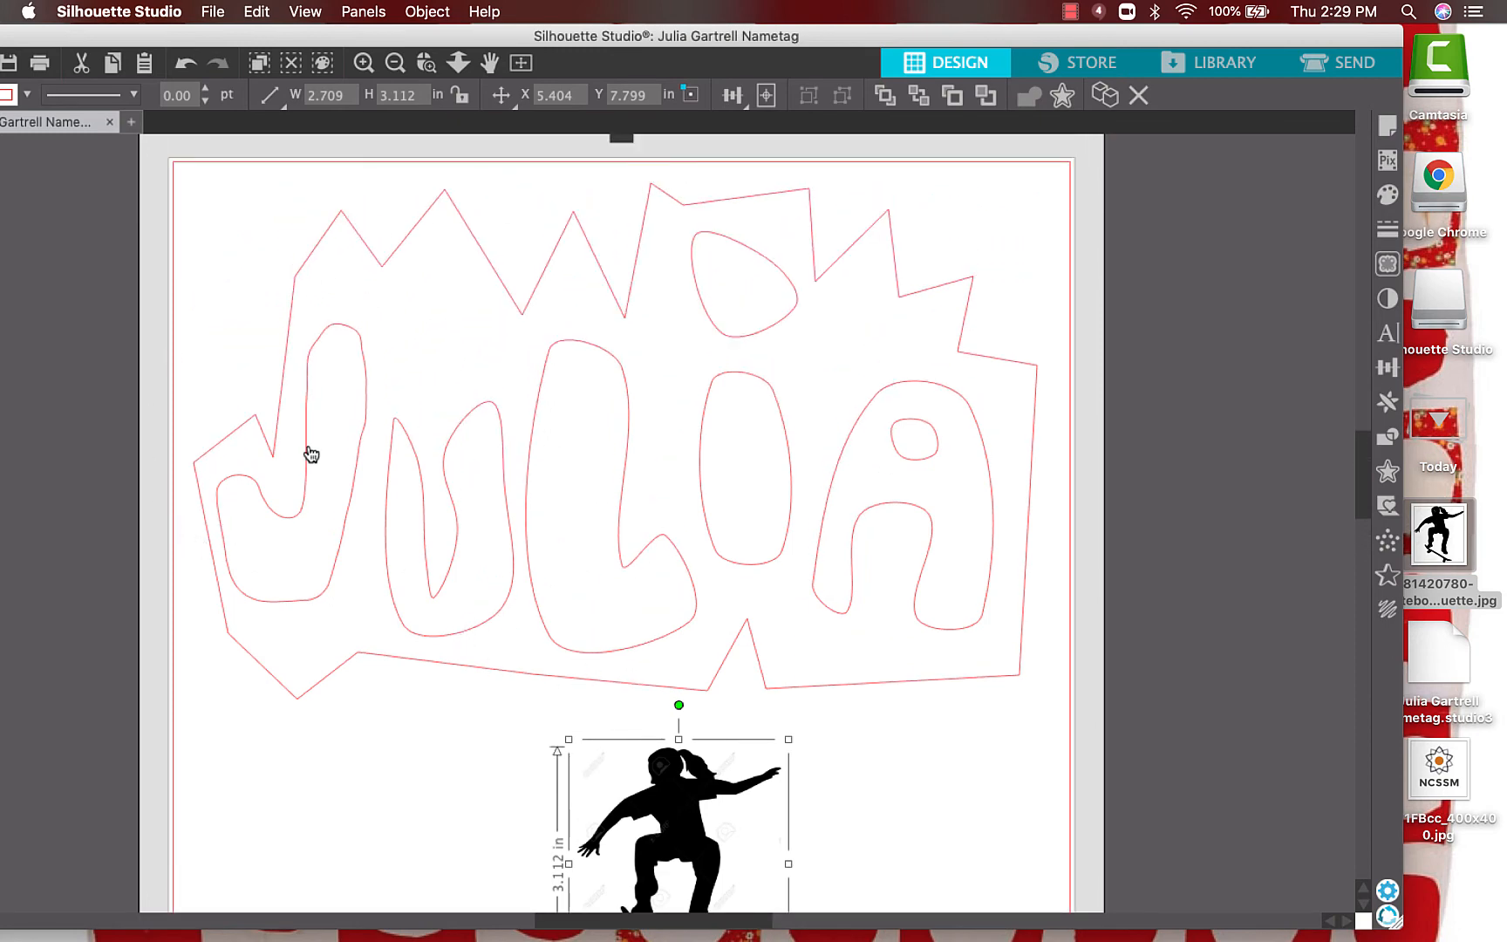
{"action": "scroll", "coordinate": [924, 883], "scroll_direction": "down", "scroll_amount": 3}
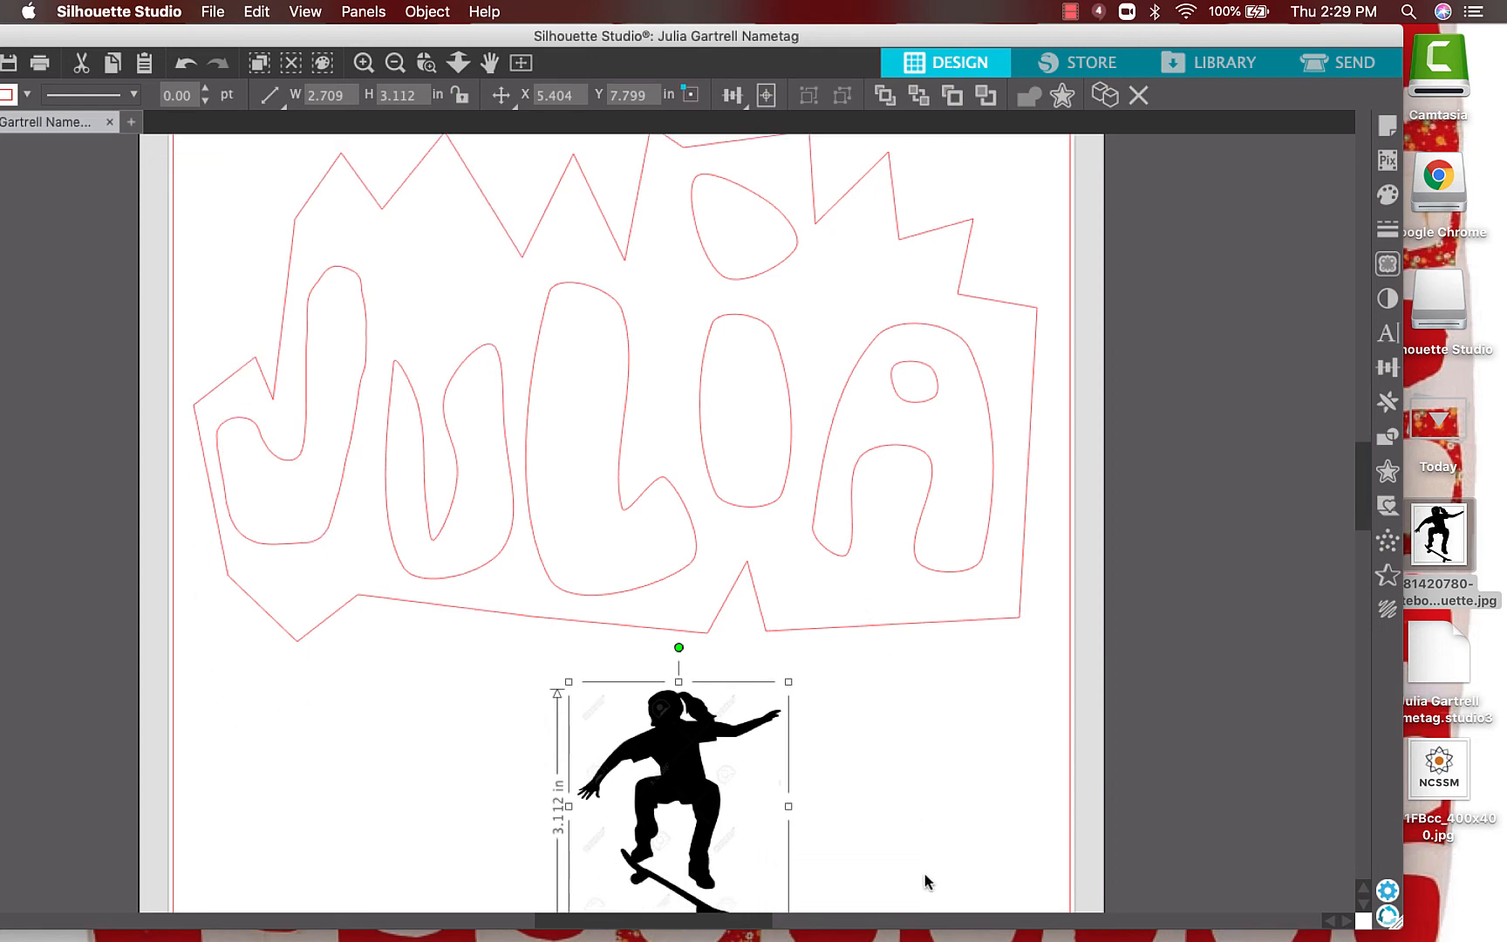
{"action": "scroll", "coordinate": [848, 751], "scroll_direction": "down", "scroll_amount": 1}
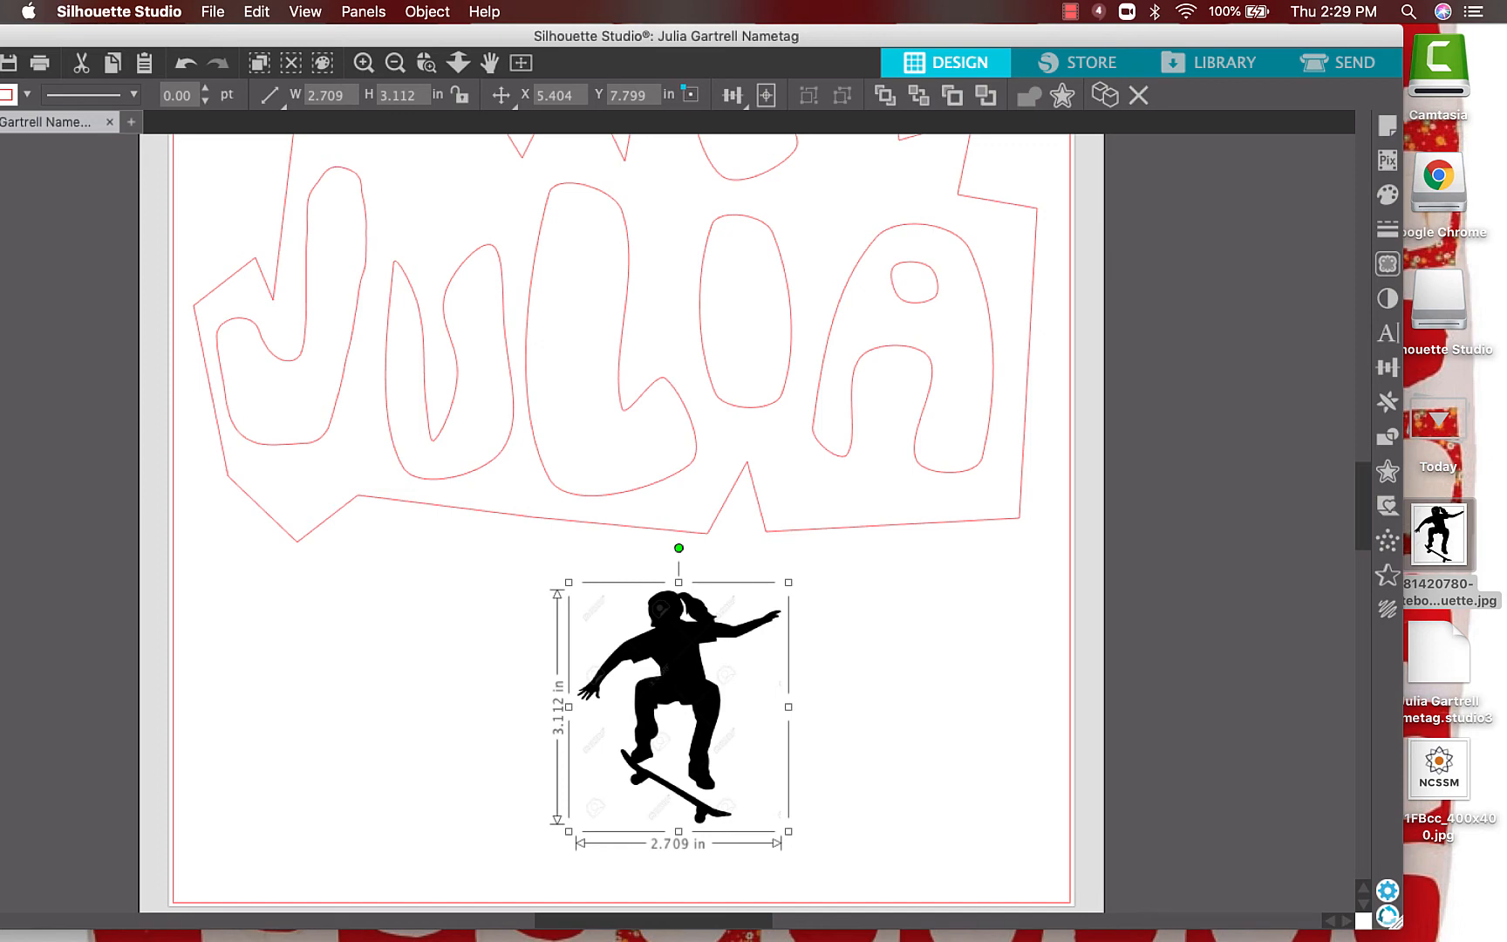
{"action": "left_click_drag", "start_coordinate": [1431, 931], "coordinate": [1504, 938]}
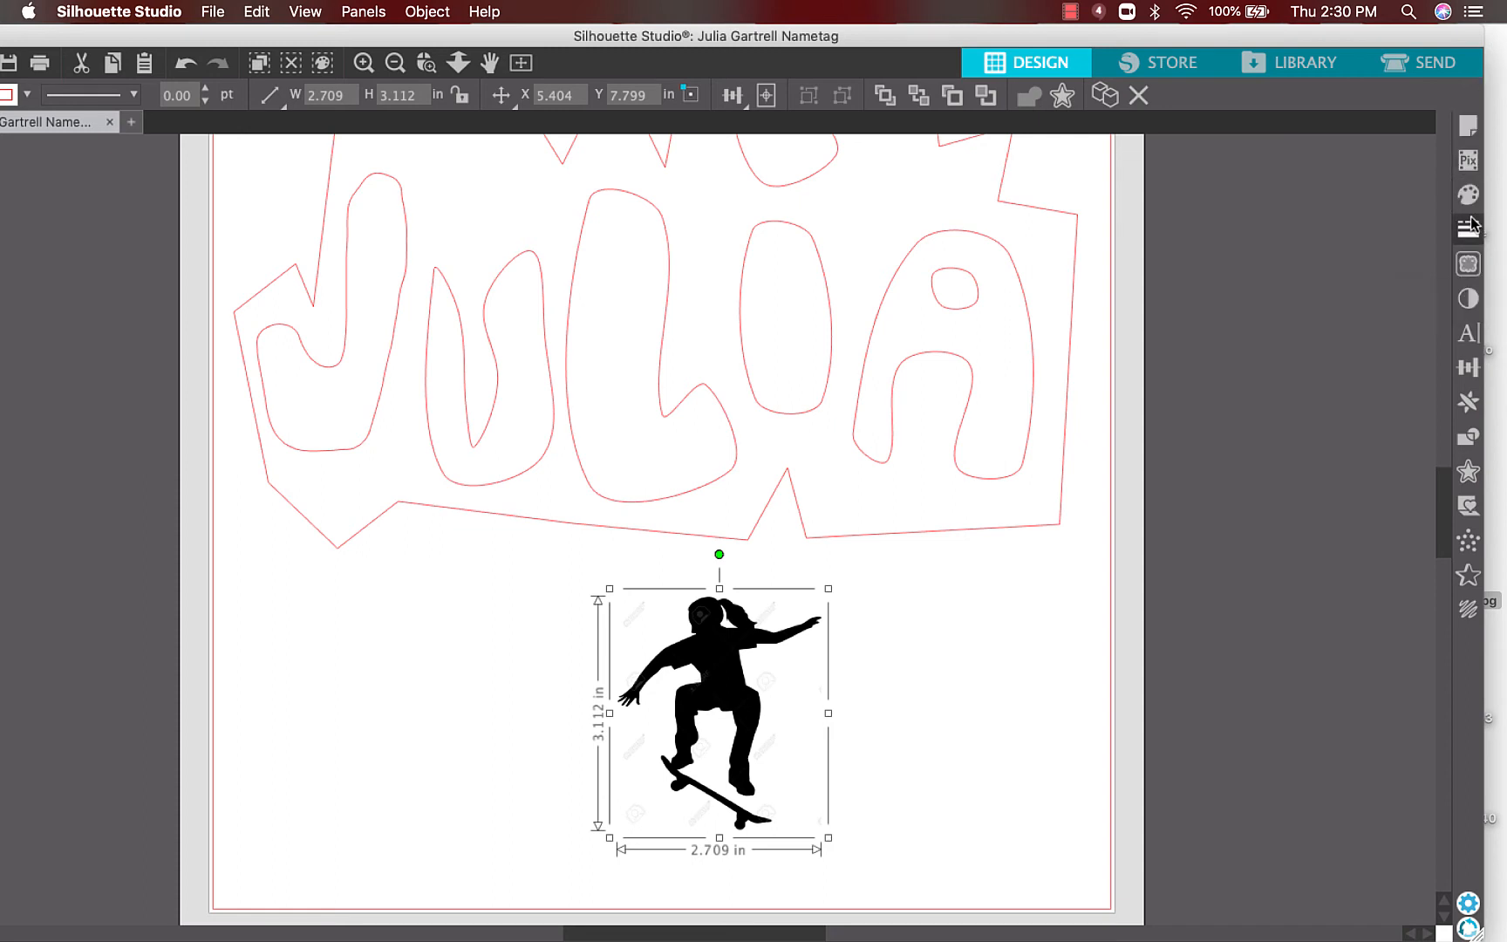
{"action": "left_click", "coordinate": [1468, 264]}
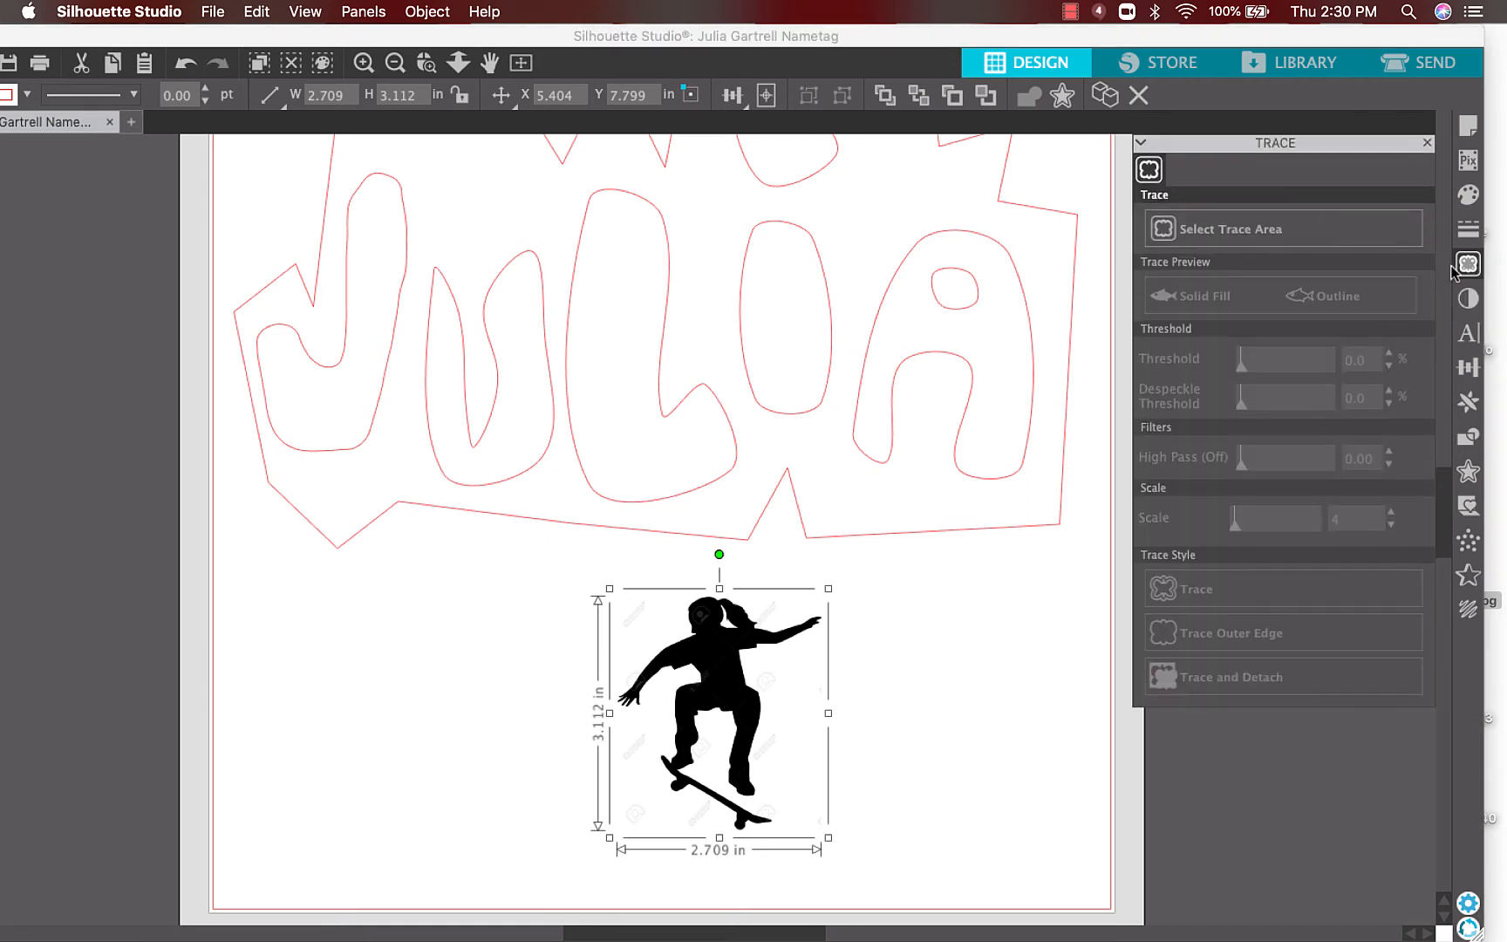
{"action": "left_click", "coordinate": [1239, 230]}
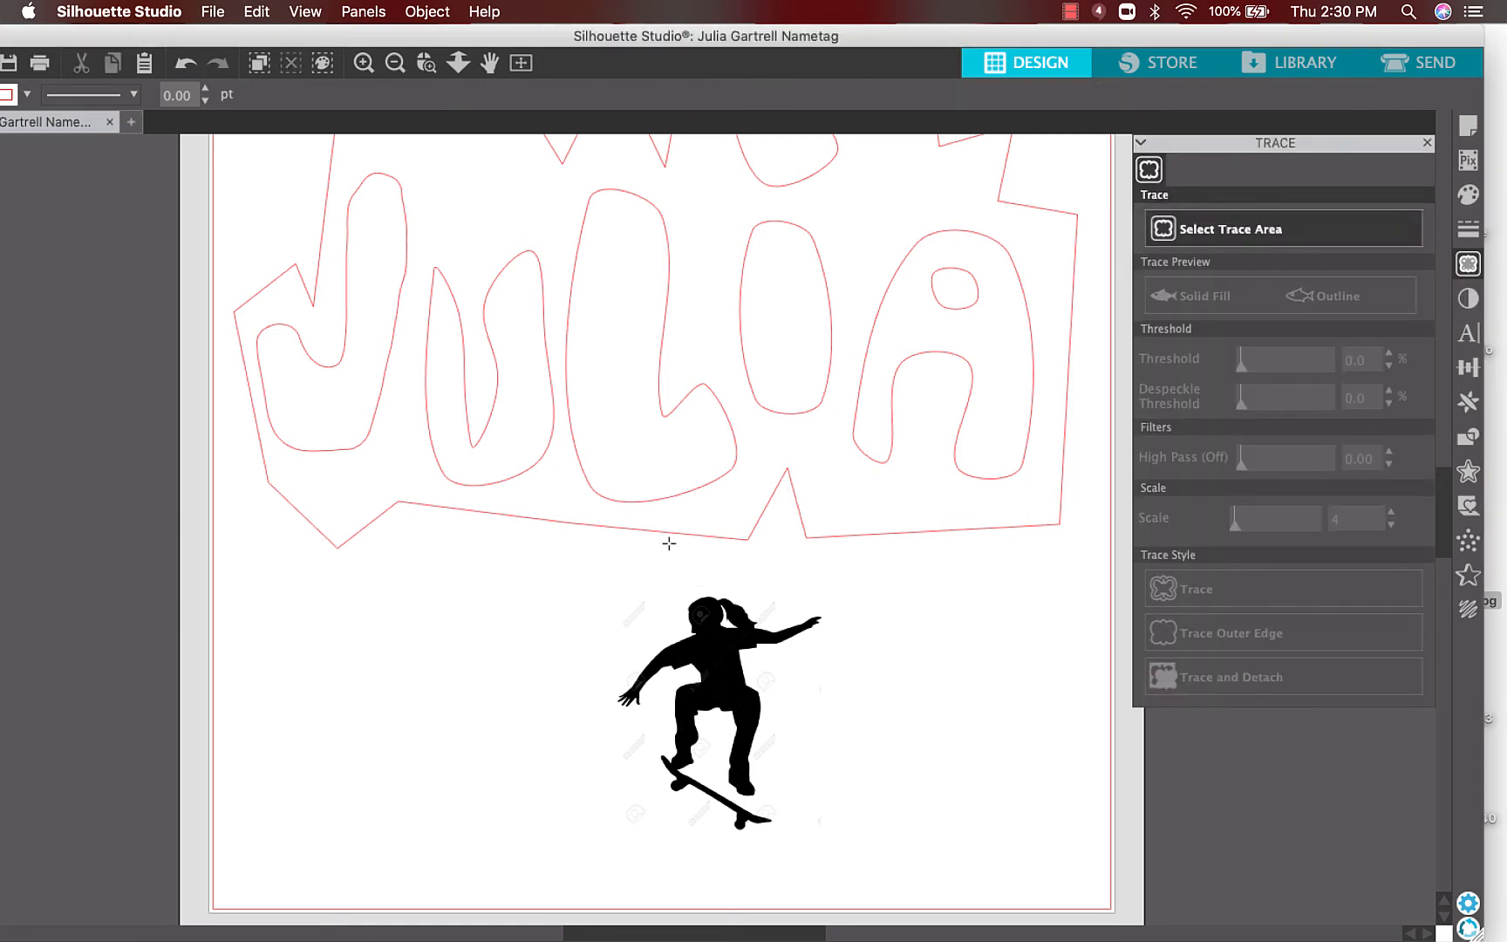
{"action": "mouse_move", "coordinate": [576, 589]}
{"action": "left_mouse_down"}
{"action": "mouse_move", "coordinate": [671, 695]}
{"action": "mouse_move", "coordinate": [881, 786]}
{"action": "mouse_move", "coordinate": [879, 844]}
{"action": "left_mouse_up"}
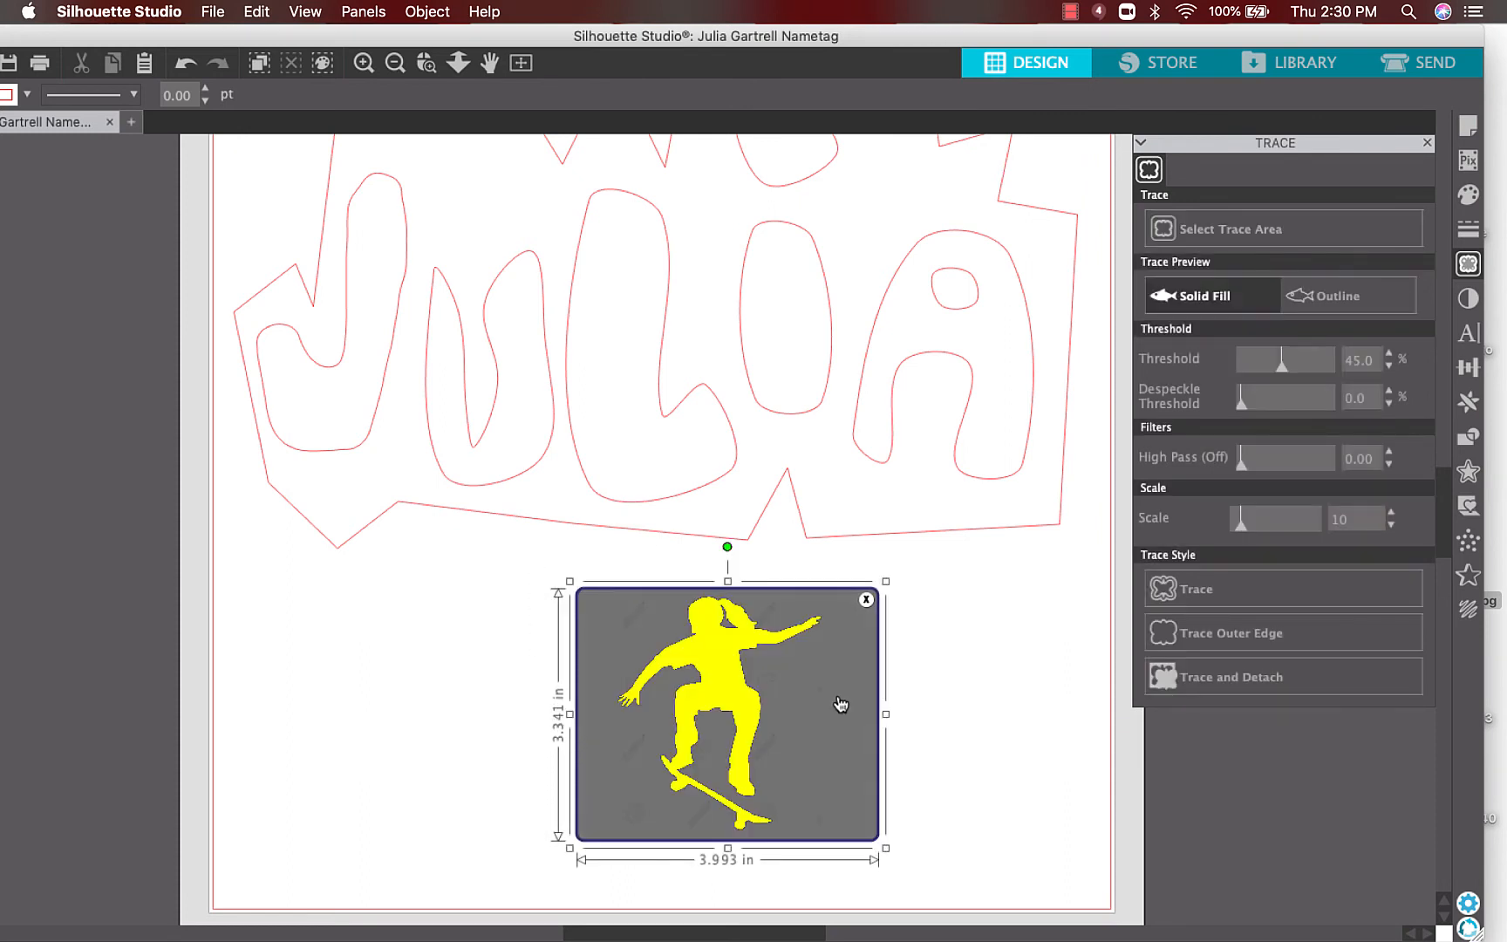
Trace the skateboarder using the outline preview, pull the source image away from the tracing, and delete that image.
{"action": "left_click", "coordinate": [1323, 294]}
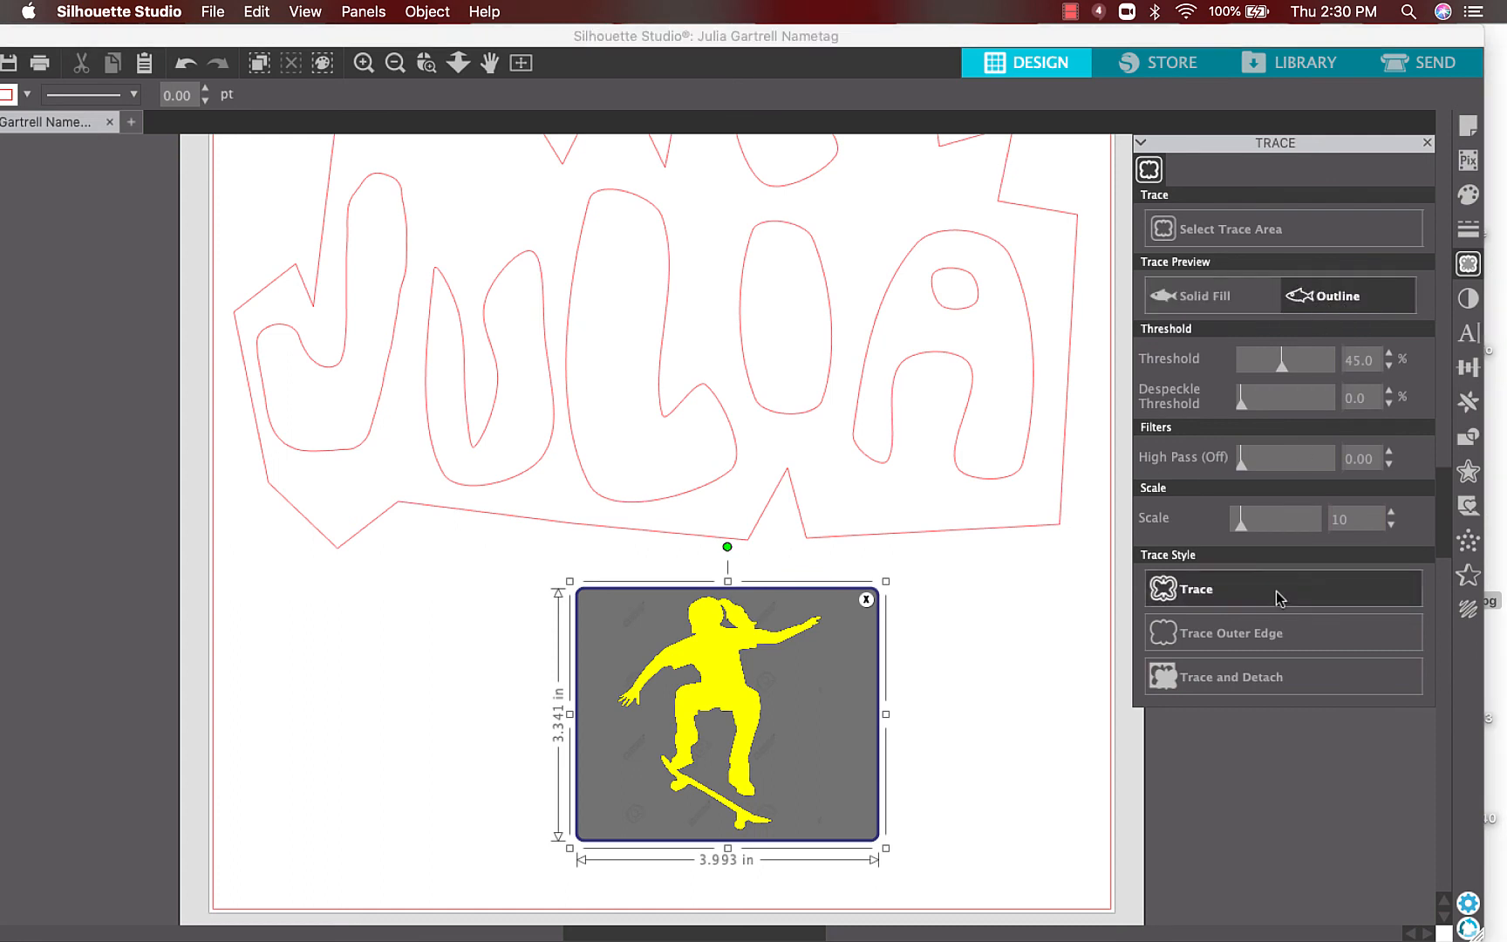
{"action": "left_click", "coordinate": [1230, 598]}
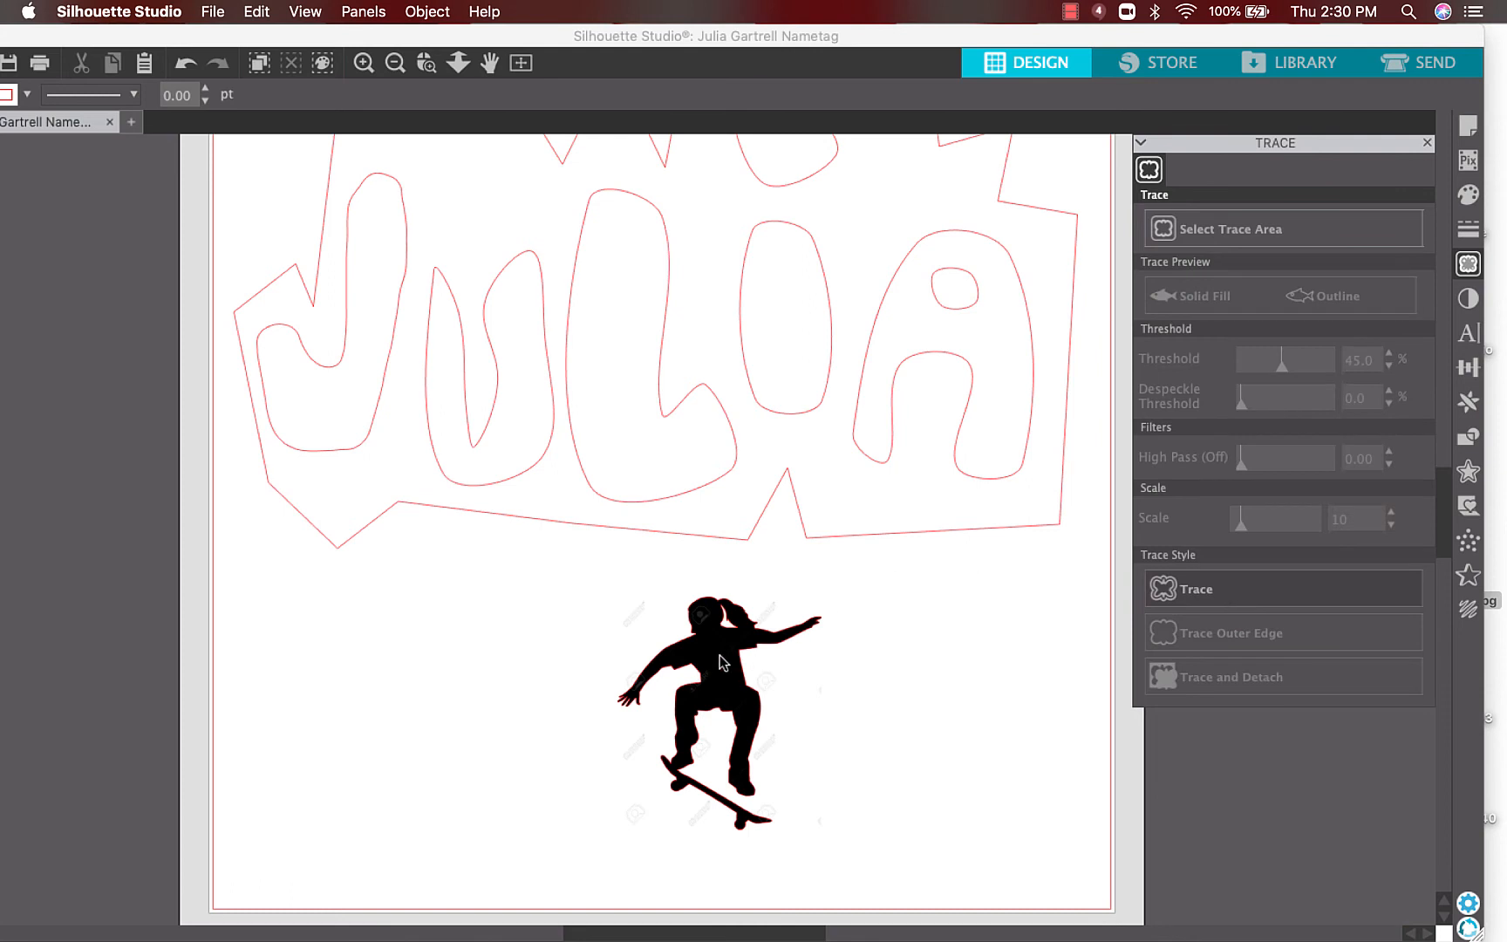
{"action": "left_click_drag", "start_coordinate": [742, 660], "coordinate": [1006, 670]}
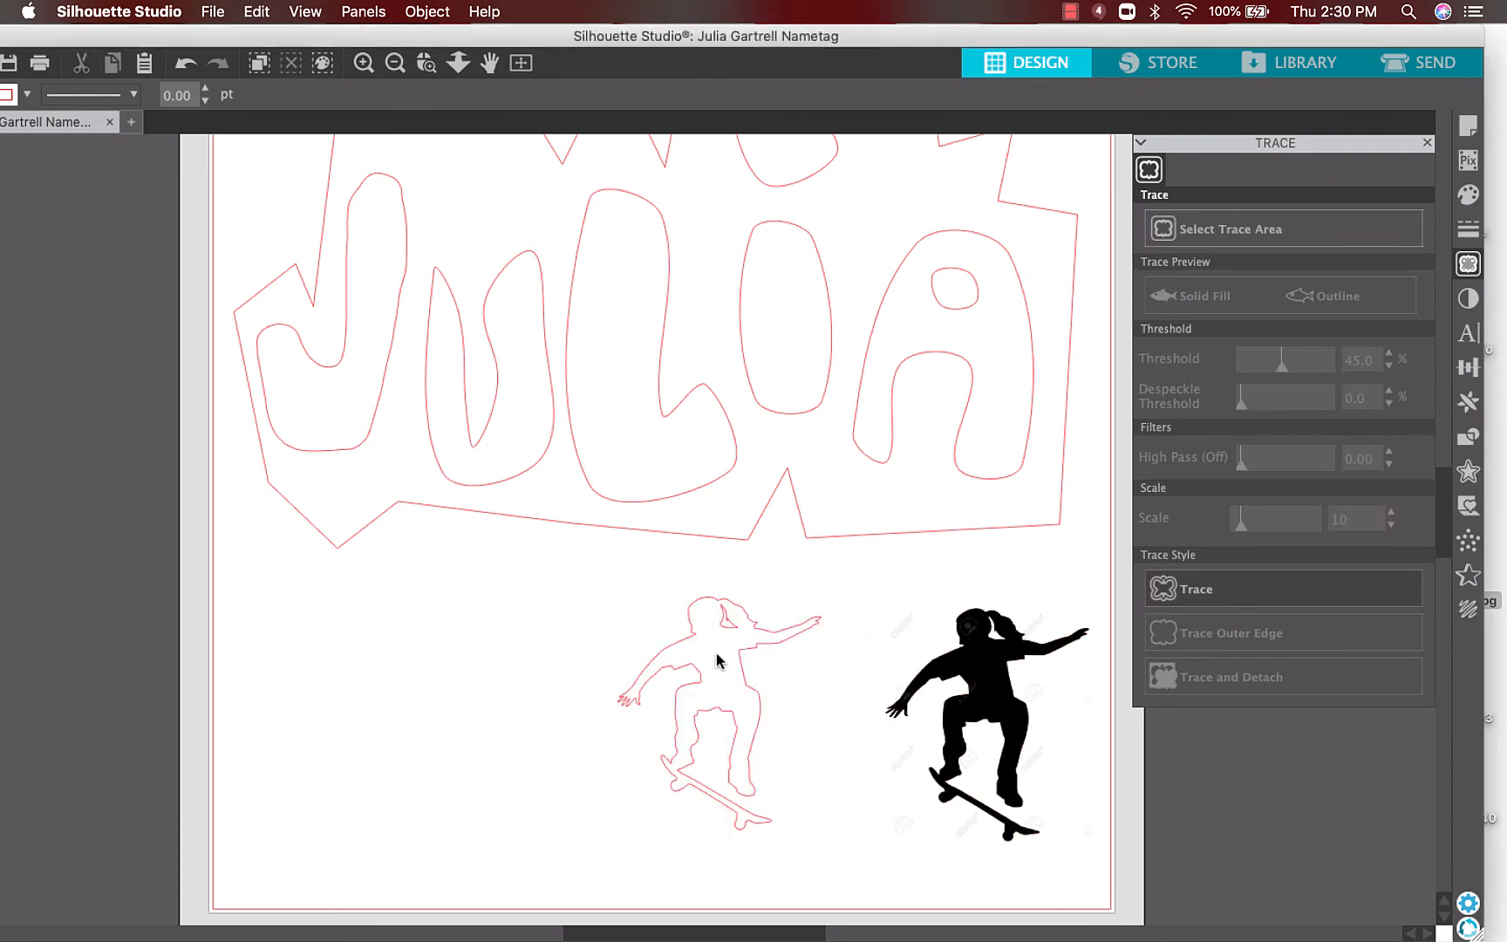
{"action": "left_click", "coordinate": [954, 660]}
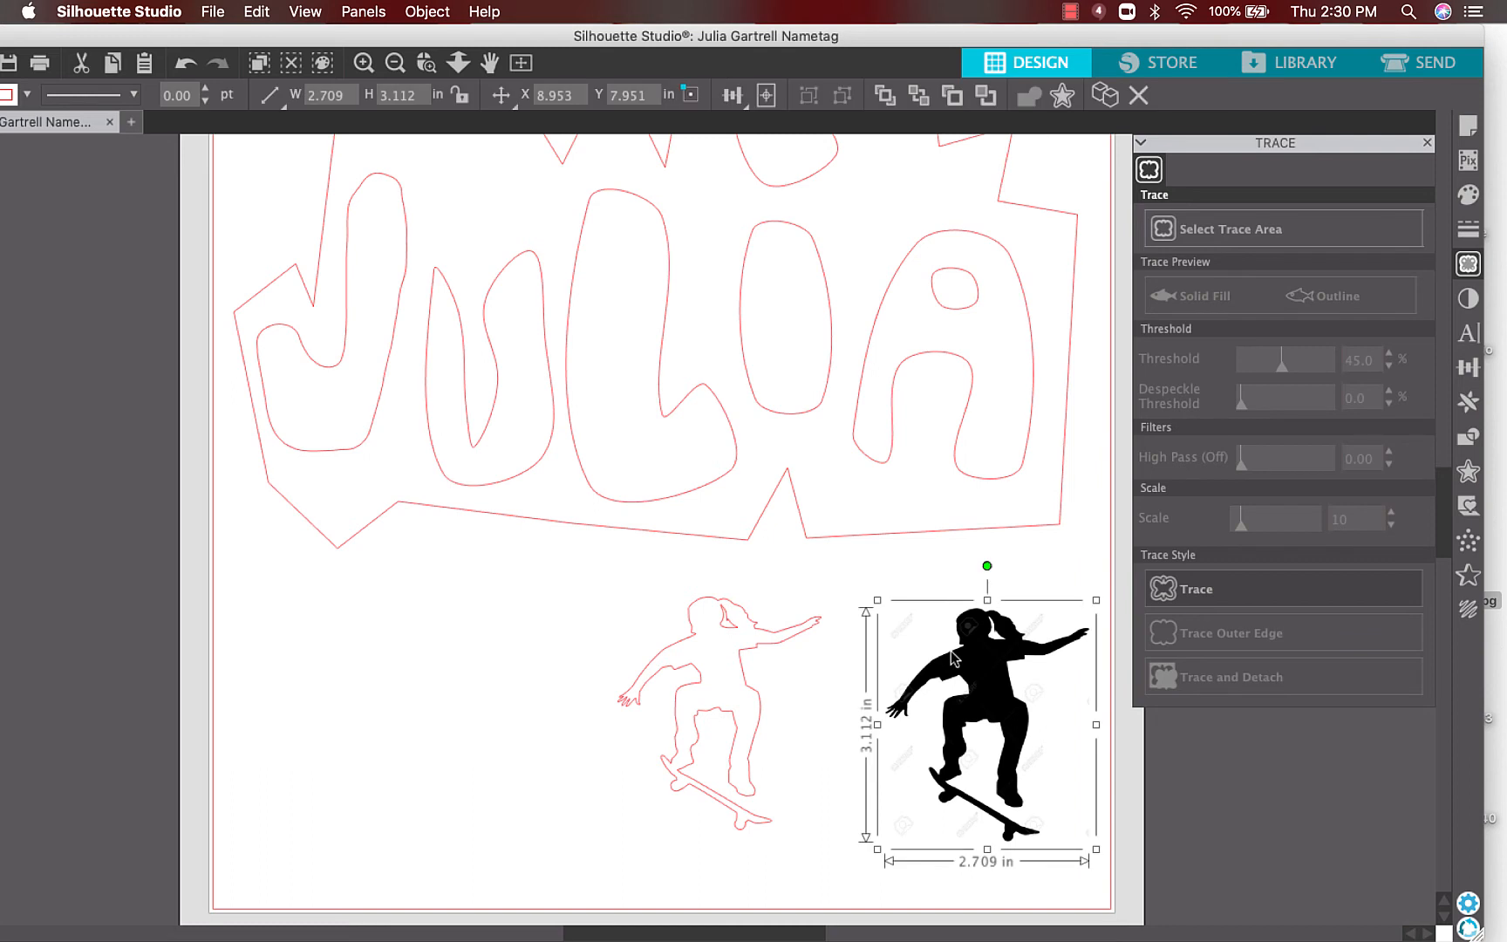
{"action": "key", "text": "Delete"}
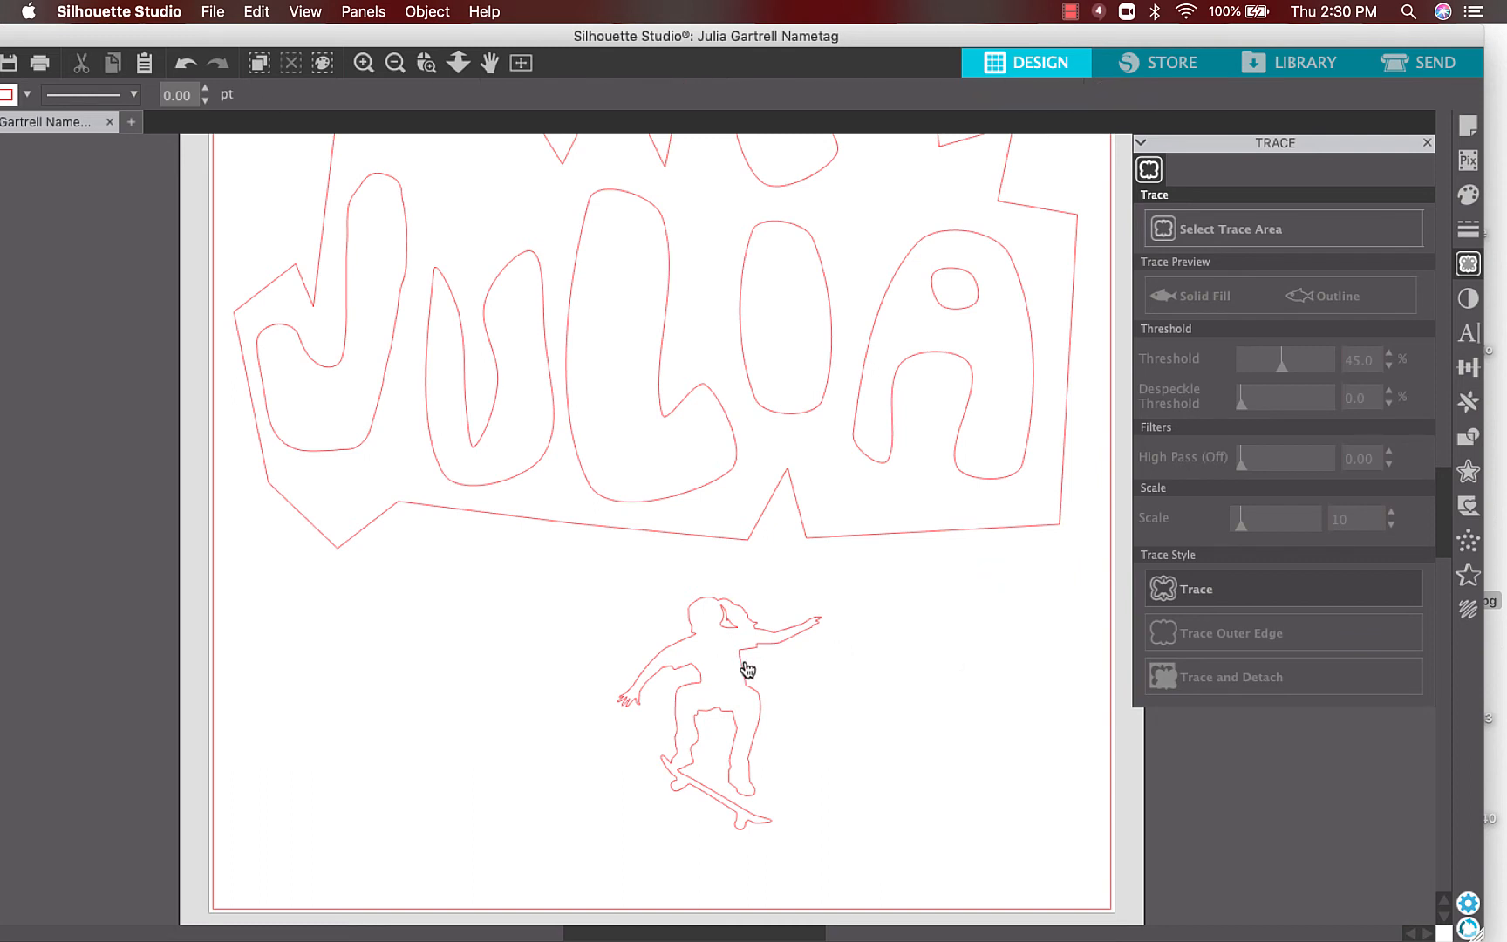
Shrink the traced skateboarder outline to about 1.27 × 1.45 in and place it inside the nametag above the second letter.
{"action": "left_click_drag", "start_coordinate": [747, 668], "coordinate": [565, 689]}
{"action": "left_click", "coordinate": [472, 662]}
{"action": "left_click", "coordinate": [504, 664]}
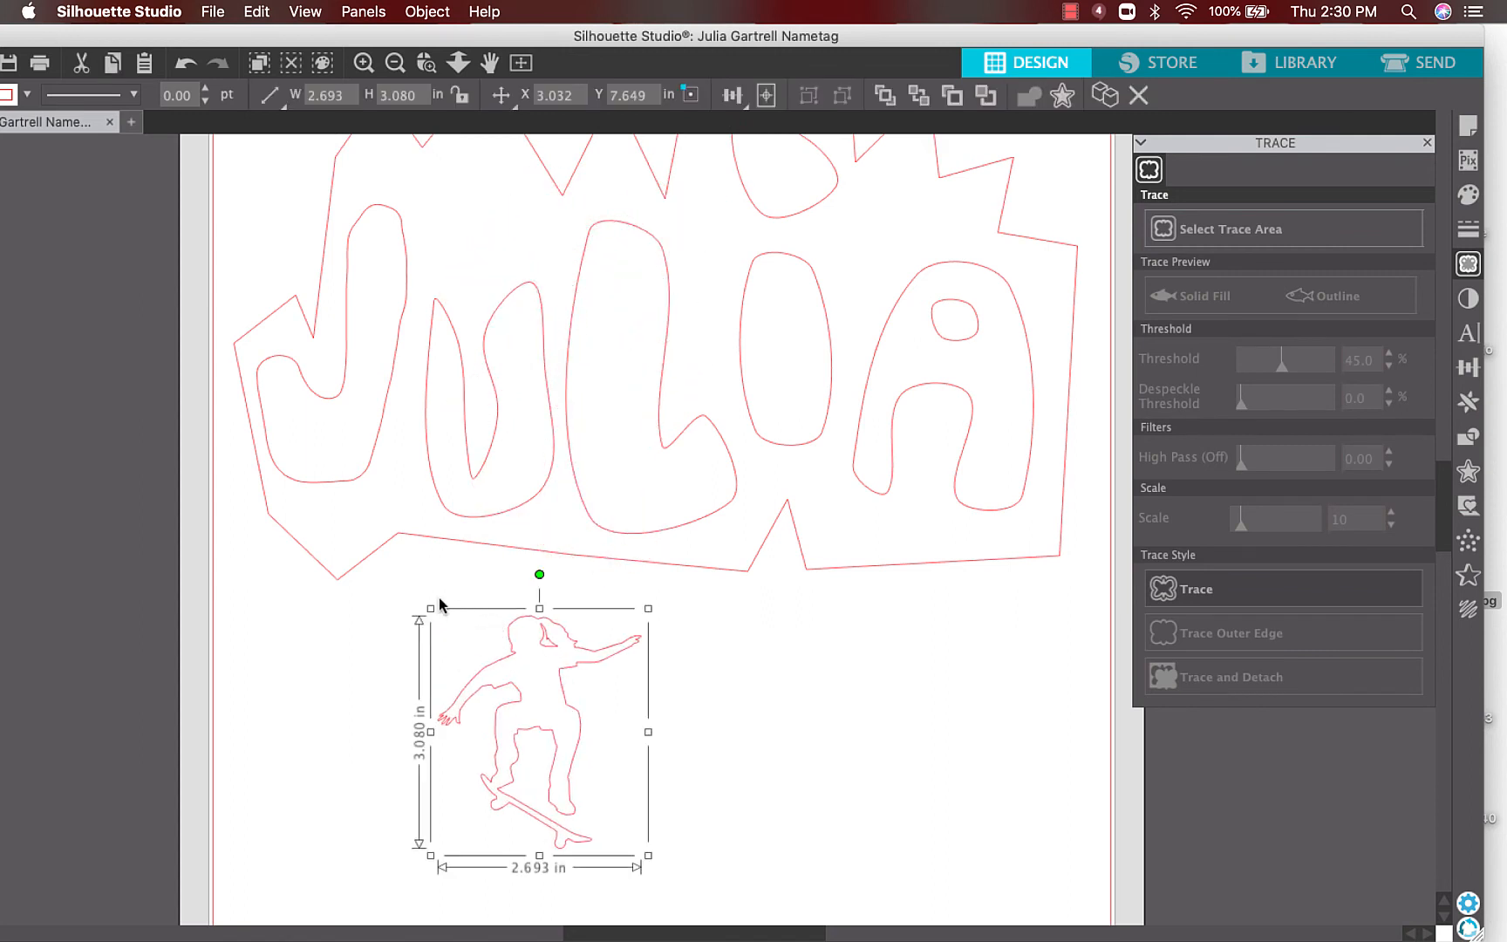
{"action": "left_click_drag", "start_coordinate": [431, 608], "coordinate": [464, 206]}
{"action": "scroll", "coordinate": [538, 463], "scroll_direction": "up", "scroll_amount": 4}
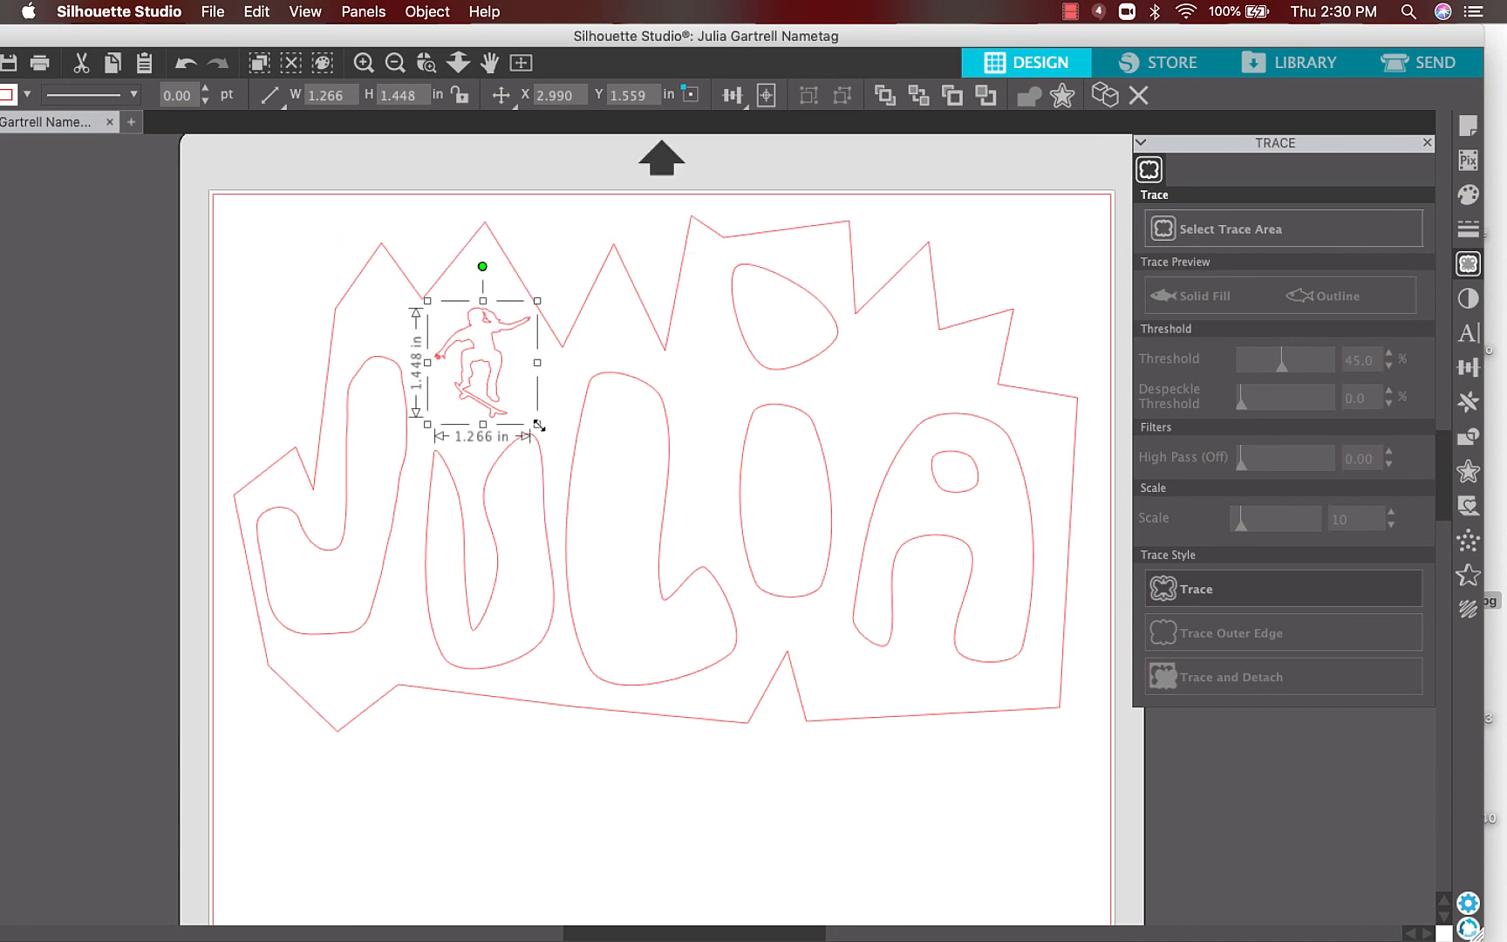
Enlarge the skateboarder to about 1.77 × 2.03 in and position it between the first two letters and the jagged outline.
{"action": "mouse_move", "coordinate": [537, 426]}
{"action": "left_mouse_down"}
{"action": "mouse_move", "coordinate": [551, 438]}
{"action": "mouse_move", "coordinate": [475, 384]}
{"action": "mouse_move", "coordinate": [544, 444]}
{"action": "left_mouse_up"}
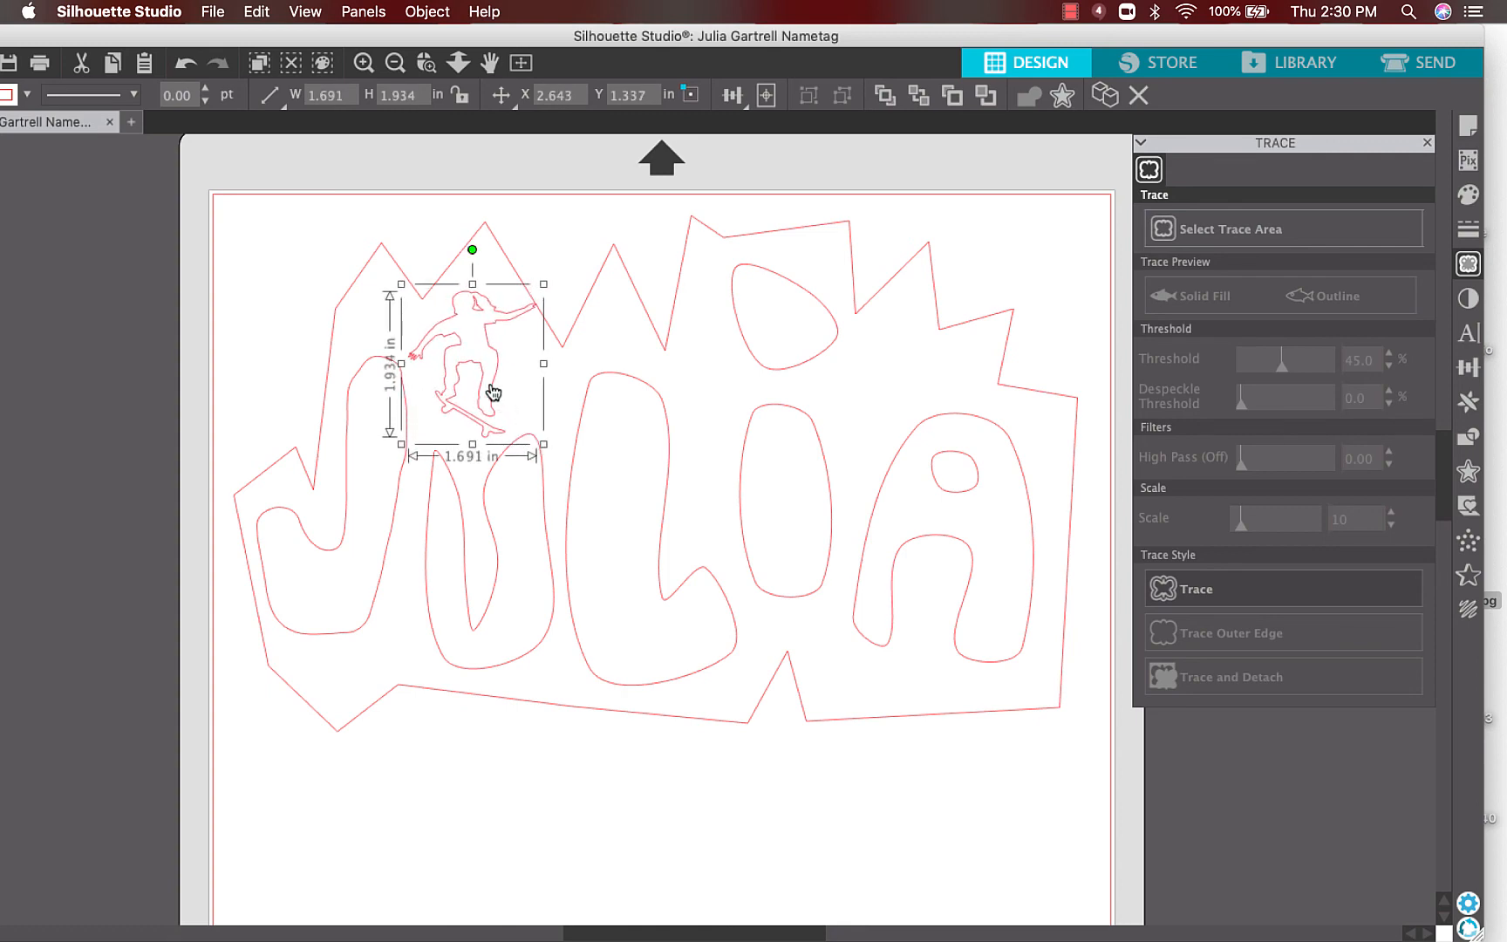
{"action": "left_click_drag", "start_coordinate": [492, 393], "coordinate": [484, 396]}
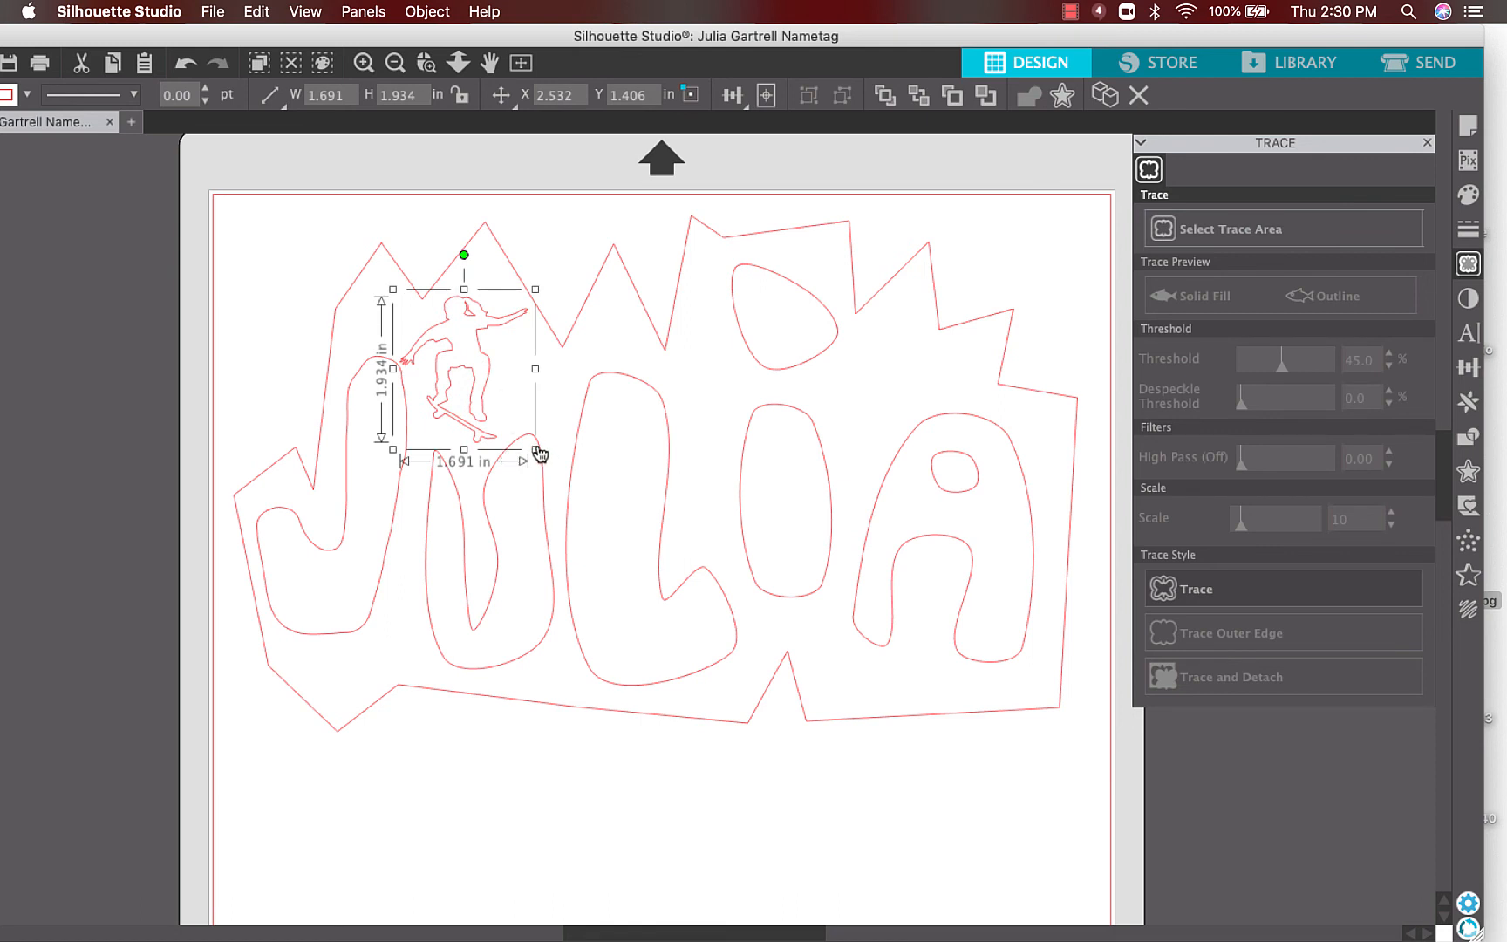
{"action": "left_click_drag", "start_coordinate": [533, 449], "coordinate": [543, 460]}
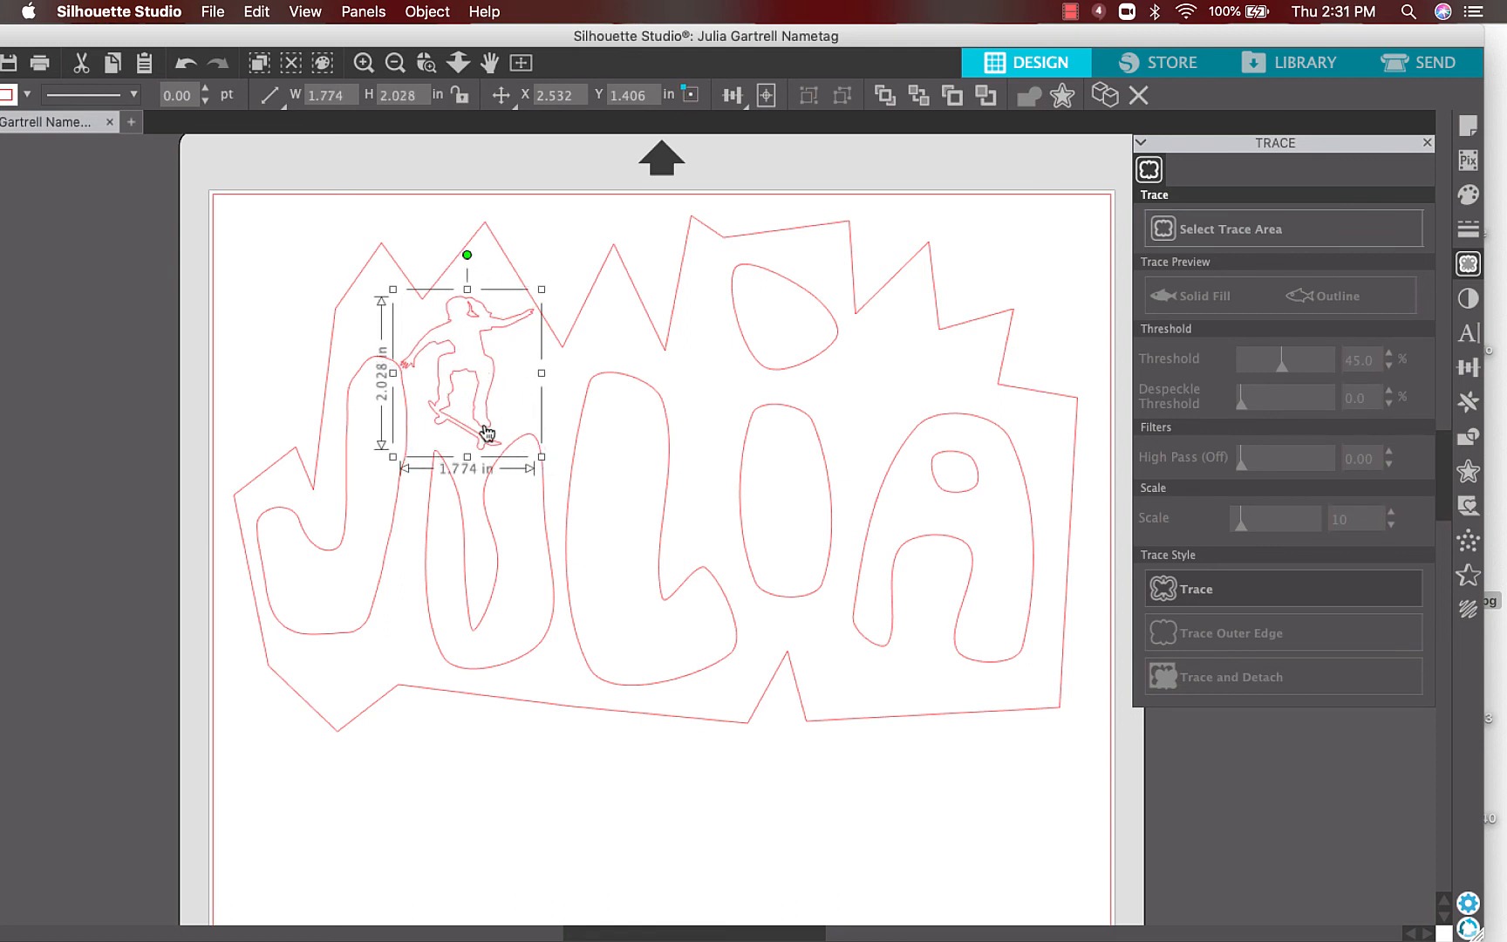
{"action": "left_click_drag", "start_coordinate": [465, 391], "coordinate": [469, 368]}
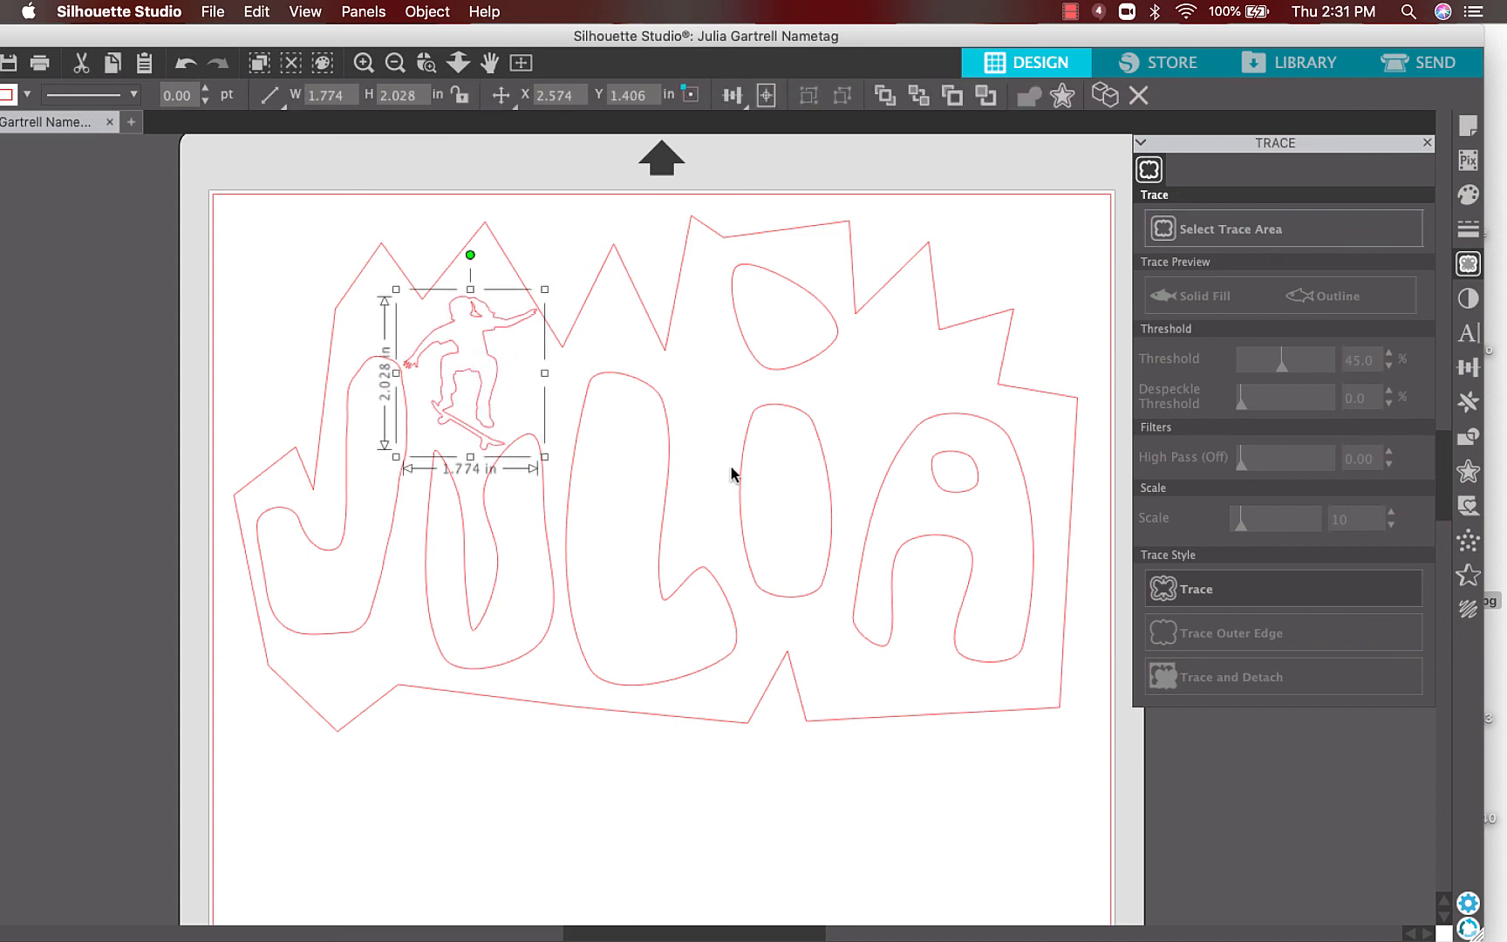
{"action": "left_click", "coordinate": [717, 410]}
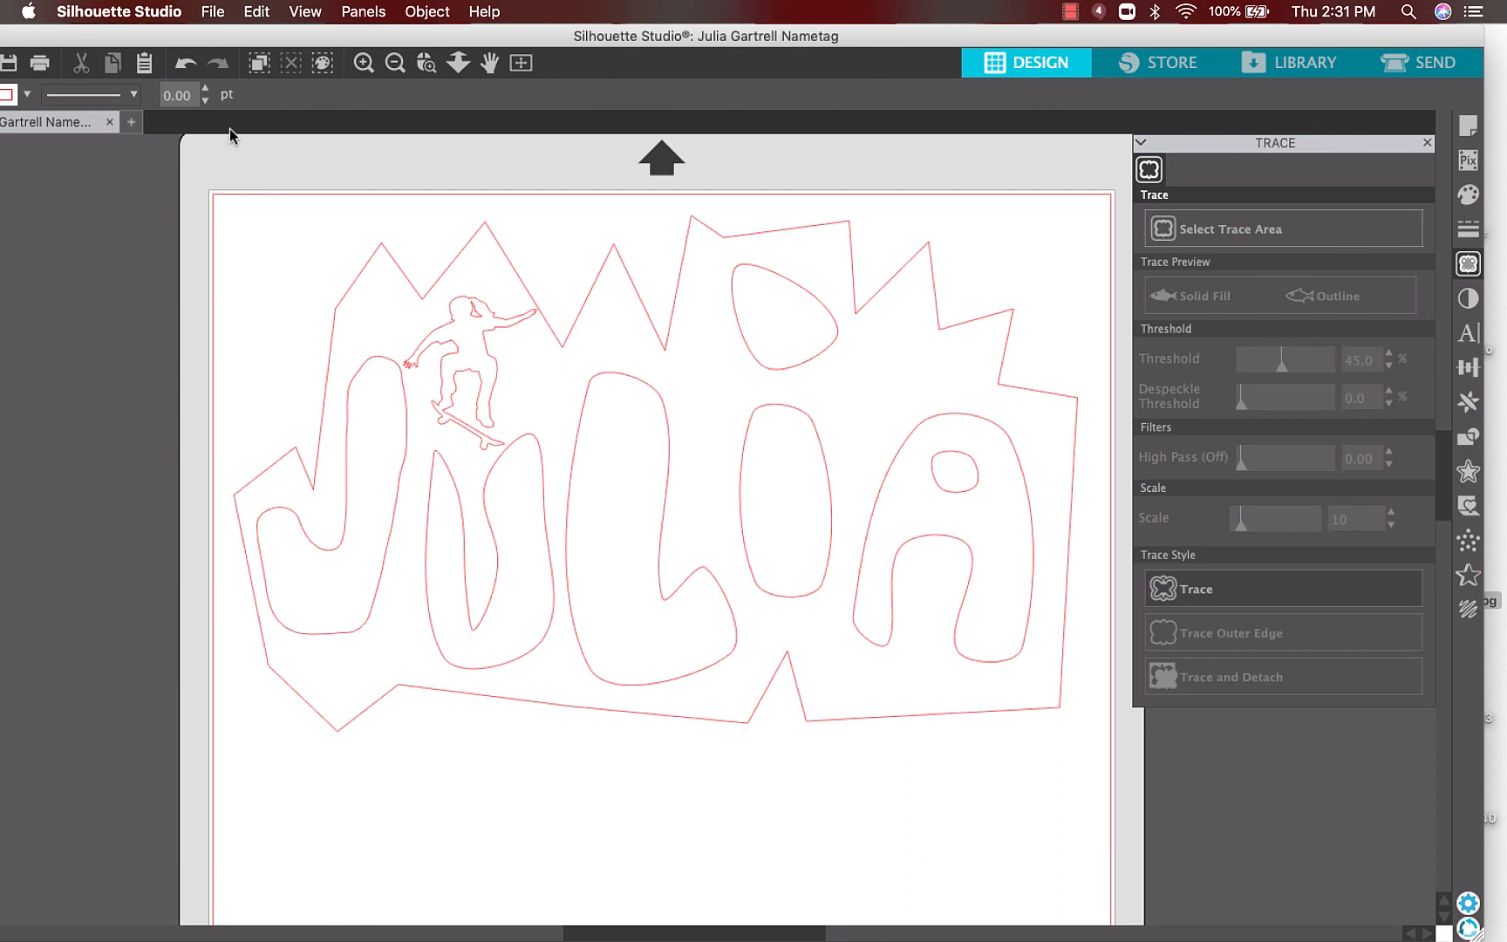
Close the trace settings, then shrink and reposition the workspace window so the drawing tools are fully visible.
{"action": "left_click", "coordinate": [1427, 144]}
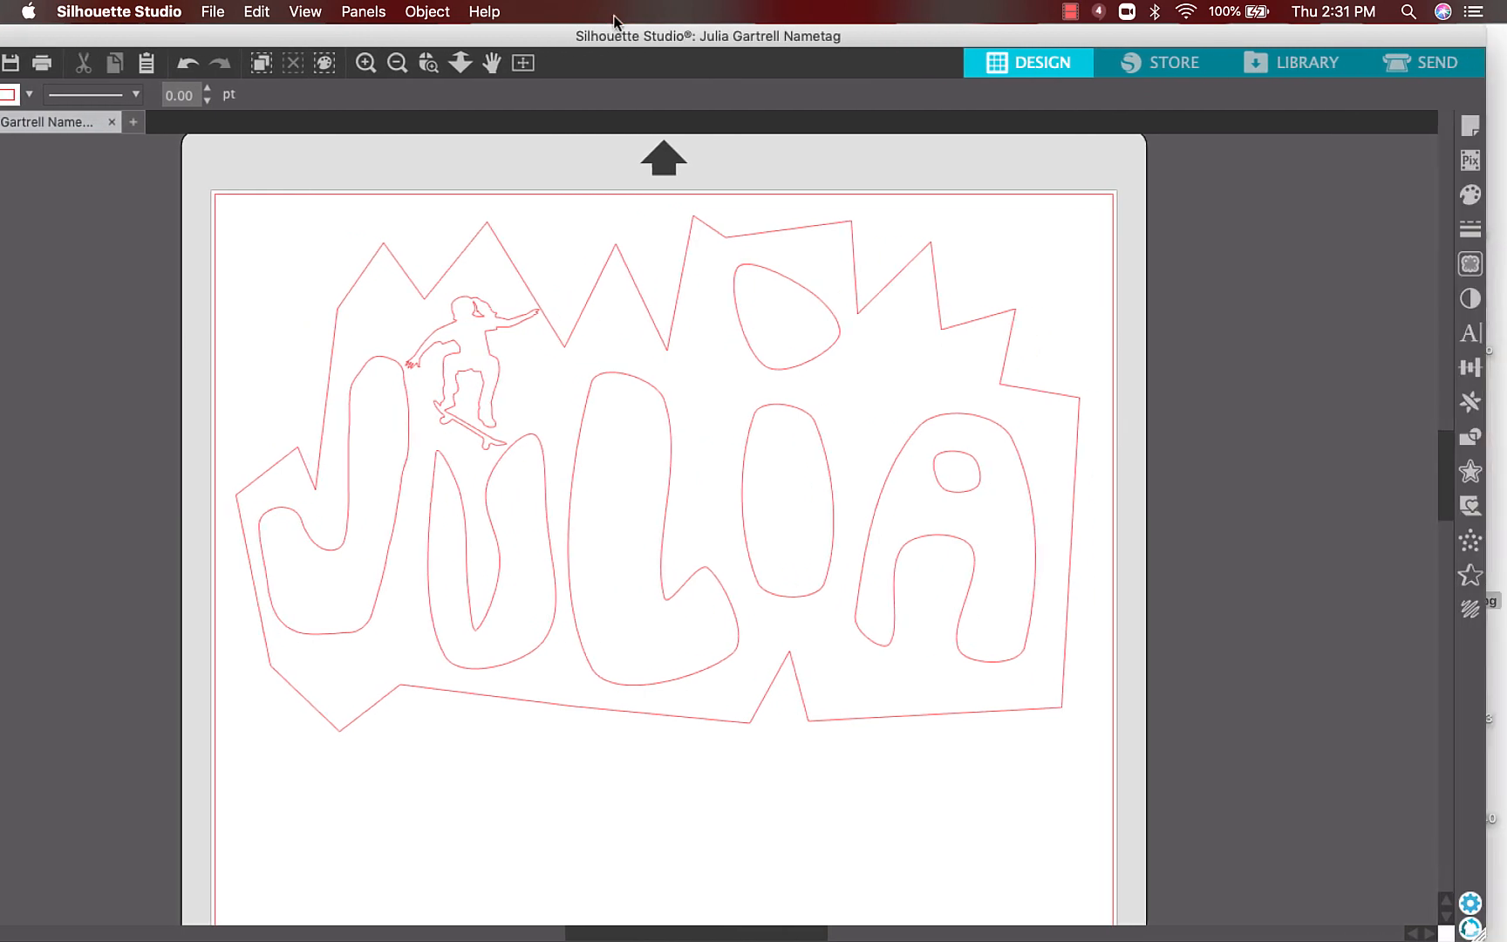
{"action": "left_click_drag", "start_coordinate": [1465, 935], "coordinate": [1413, 874]}
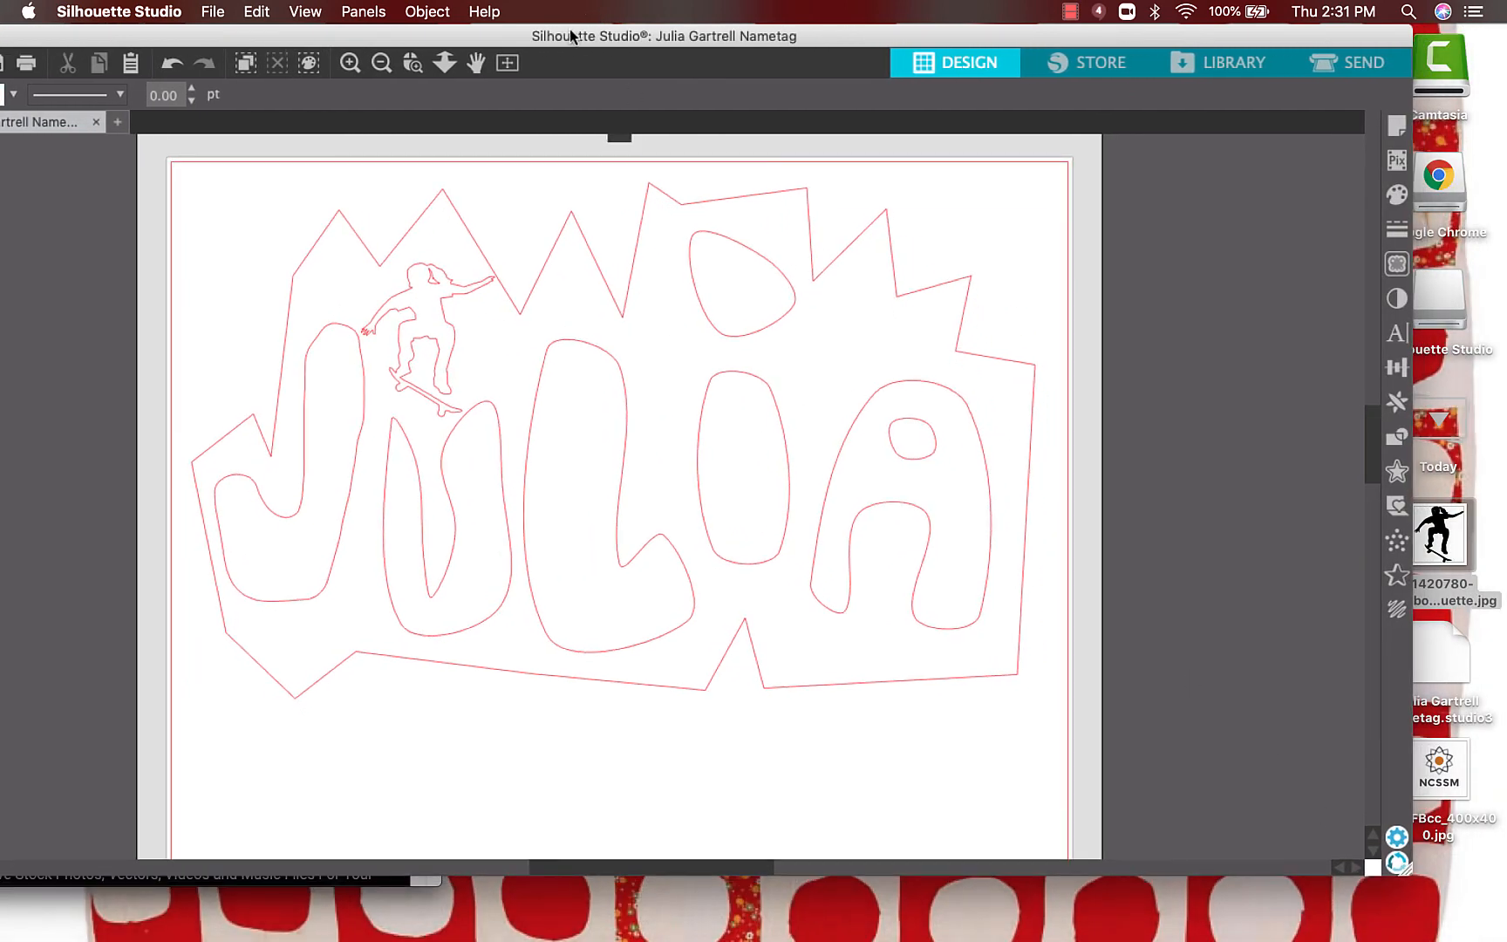
{"action": "left_click_drag", "start_coordinate": [572, 37], "coordinate": [666, 40]}
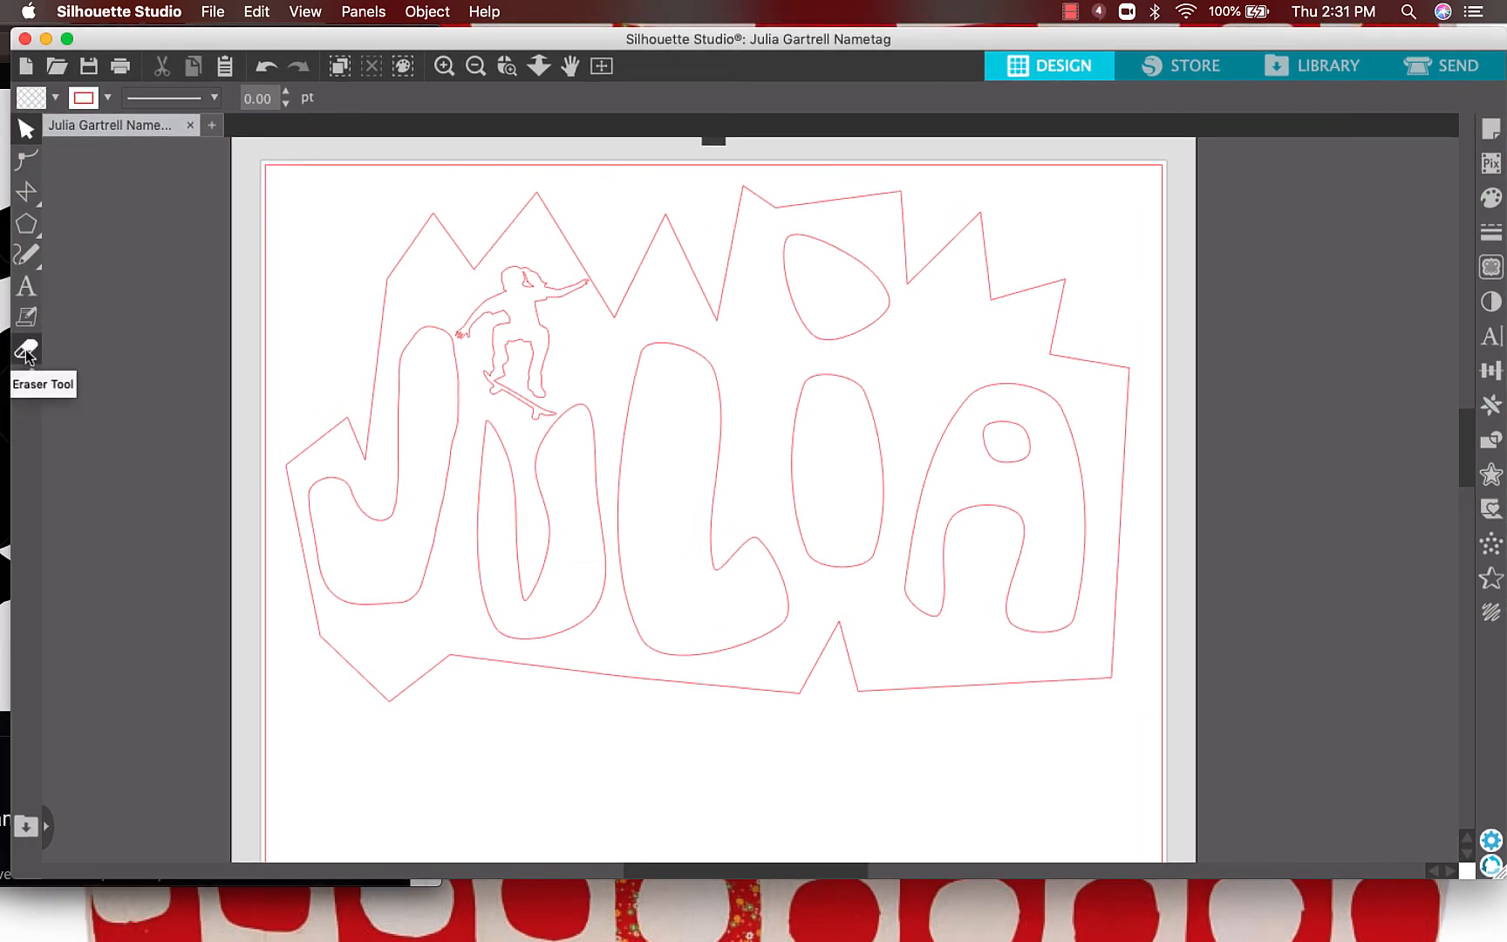
{"action": "mouse_move", "coordinate": [27, 192]}
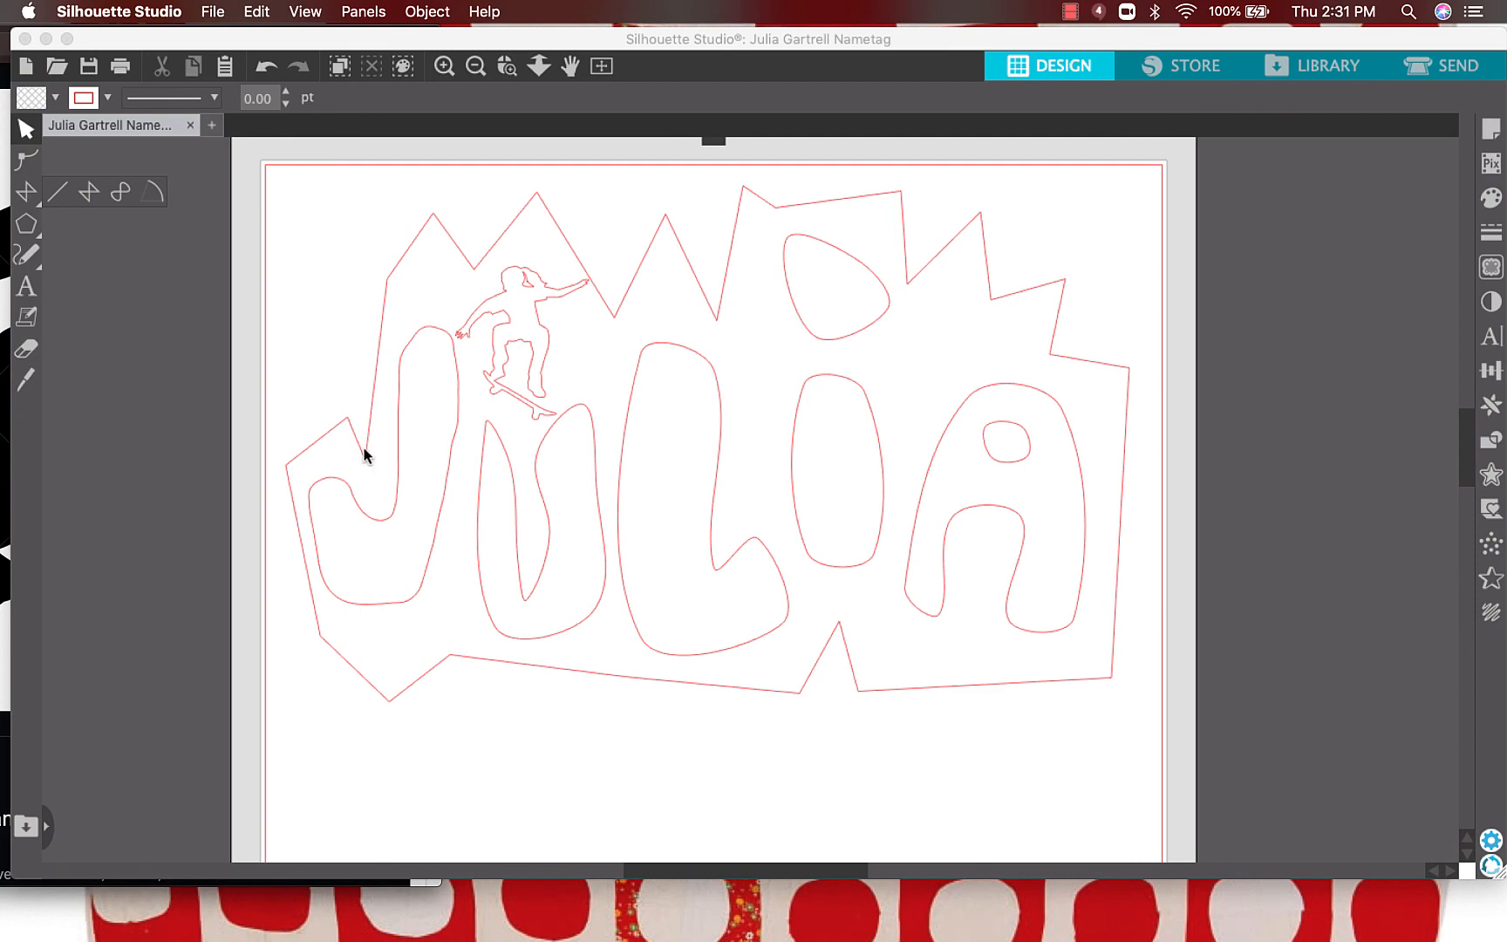
{"action": "left_click", "coordinate": [379, 512]}
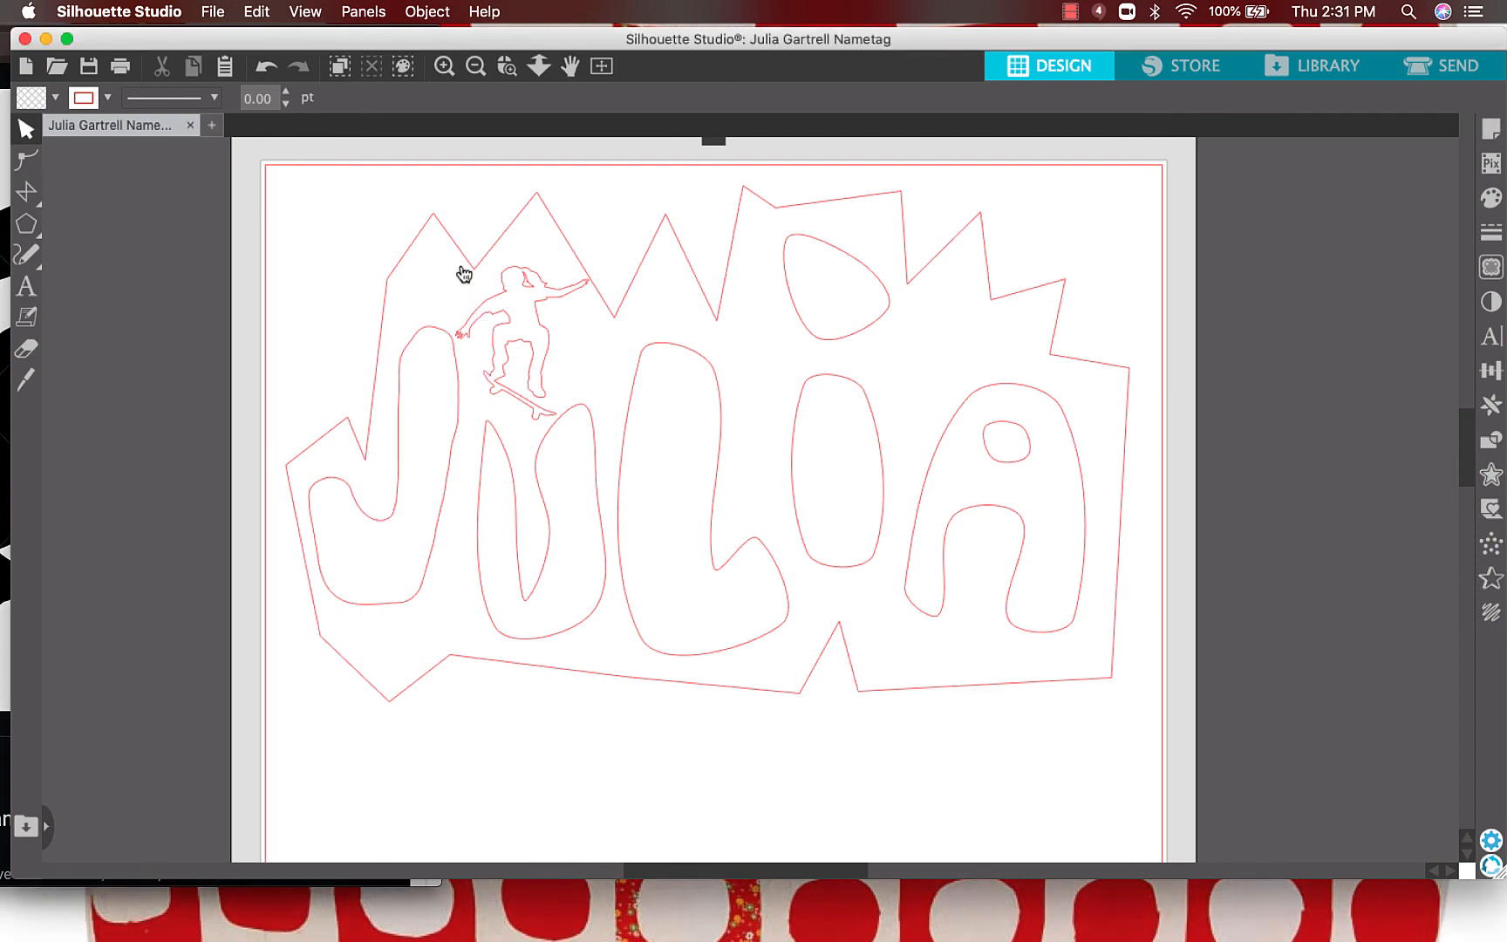
{"action": "left_click", "coordinate": [803, 208]}
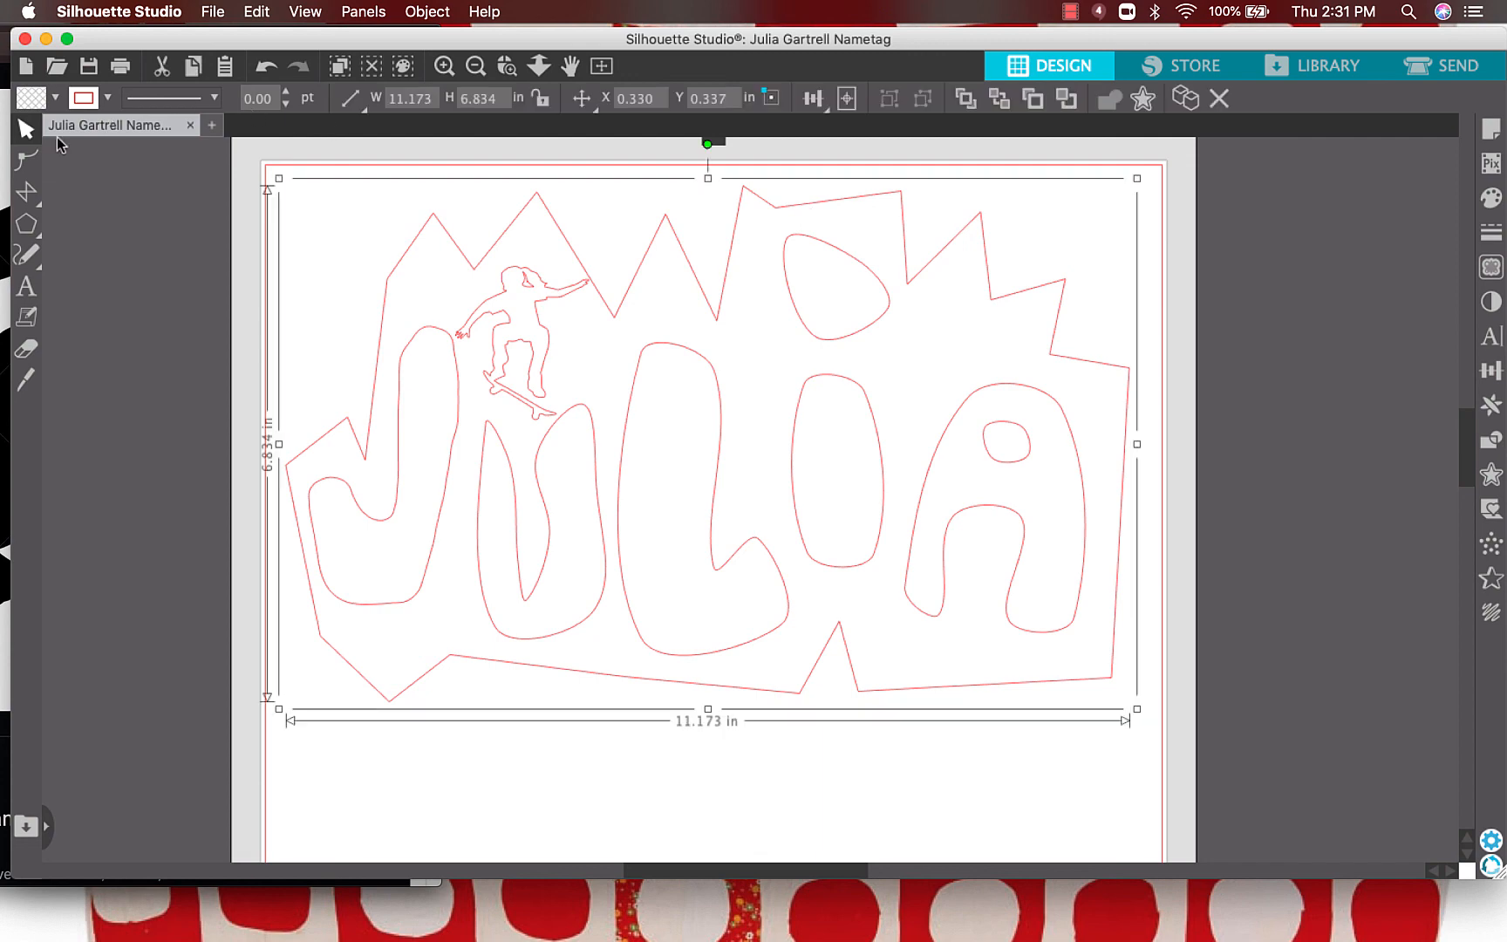
{"action": "left_click", "coordinate": [254, 225]}
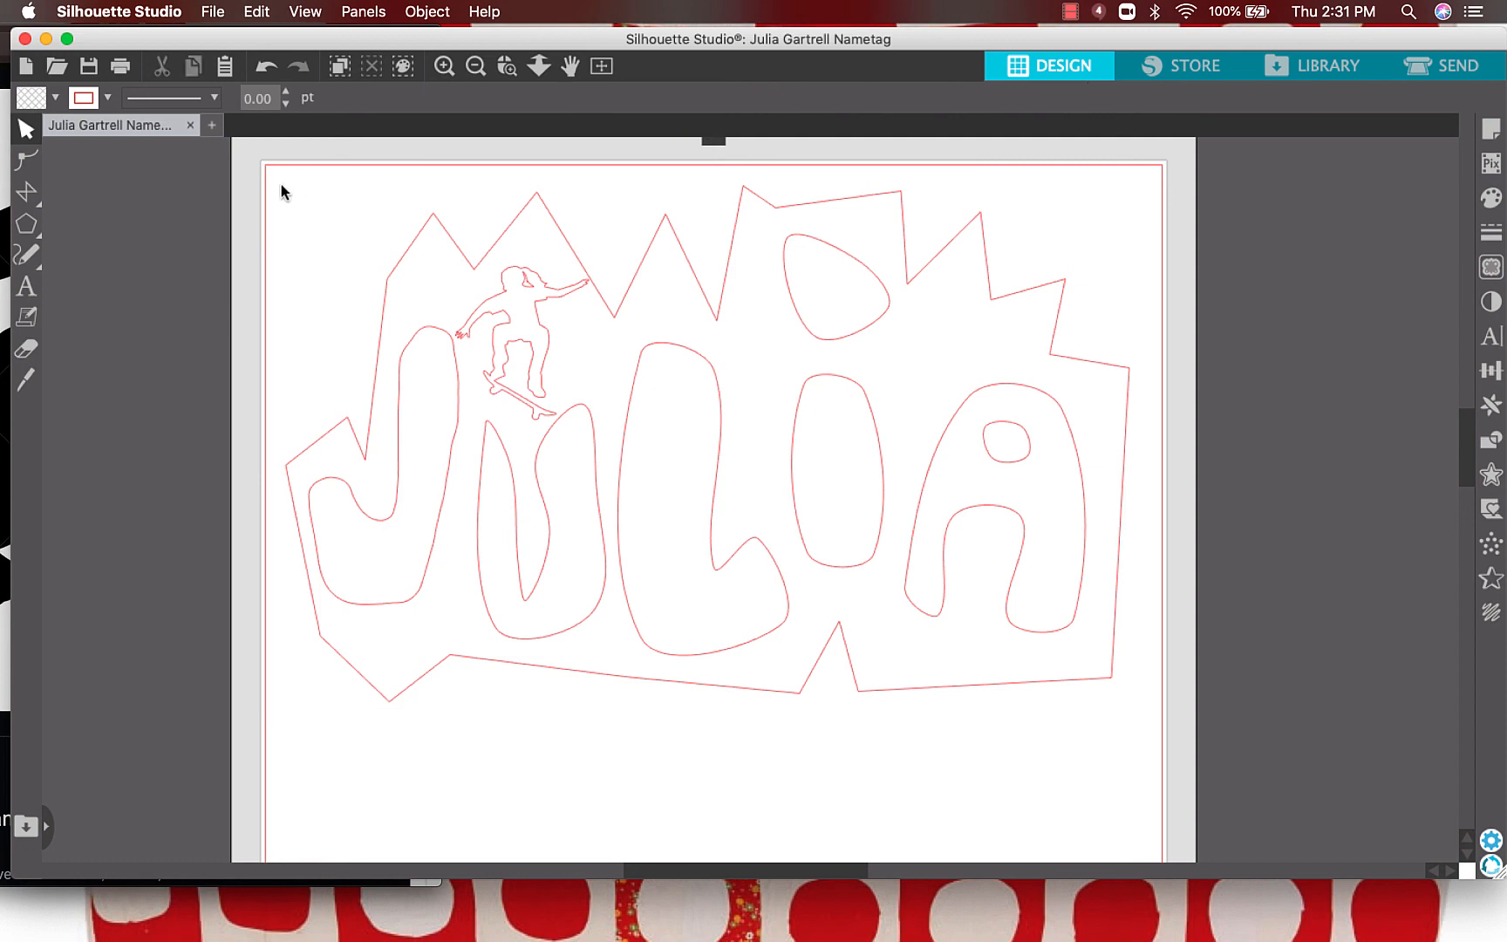
Select the letters, skateboarder and jagged outline together and group them into one object.
{"action": "left_click_drag", "start_coordinate": [278, 178], "coordinate": [1027, 648]}
{"action": "scroll", "coordinate": [982, 649], "scroll_direction": "up", "scroll_amount": 3}
{"action": "left_click", "coordinate": [372, 7]}
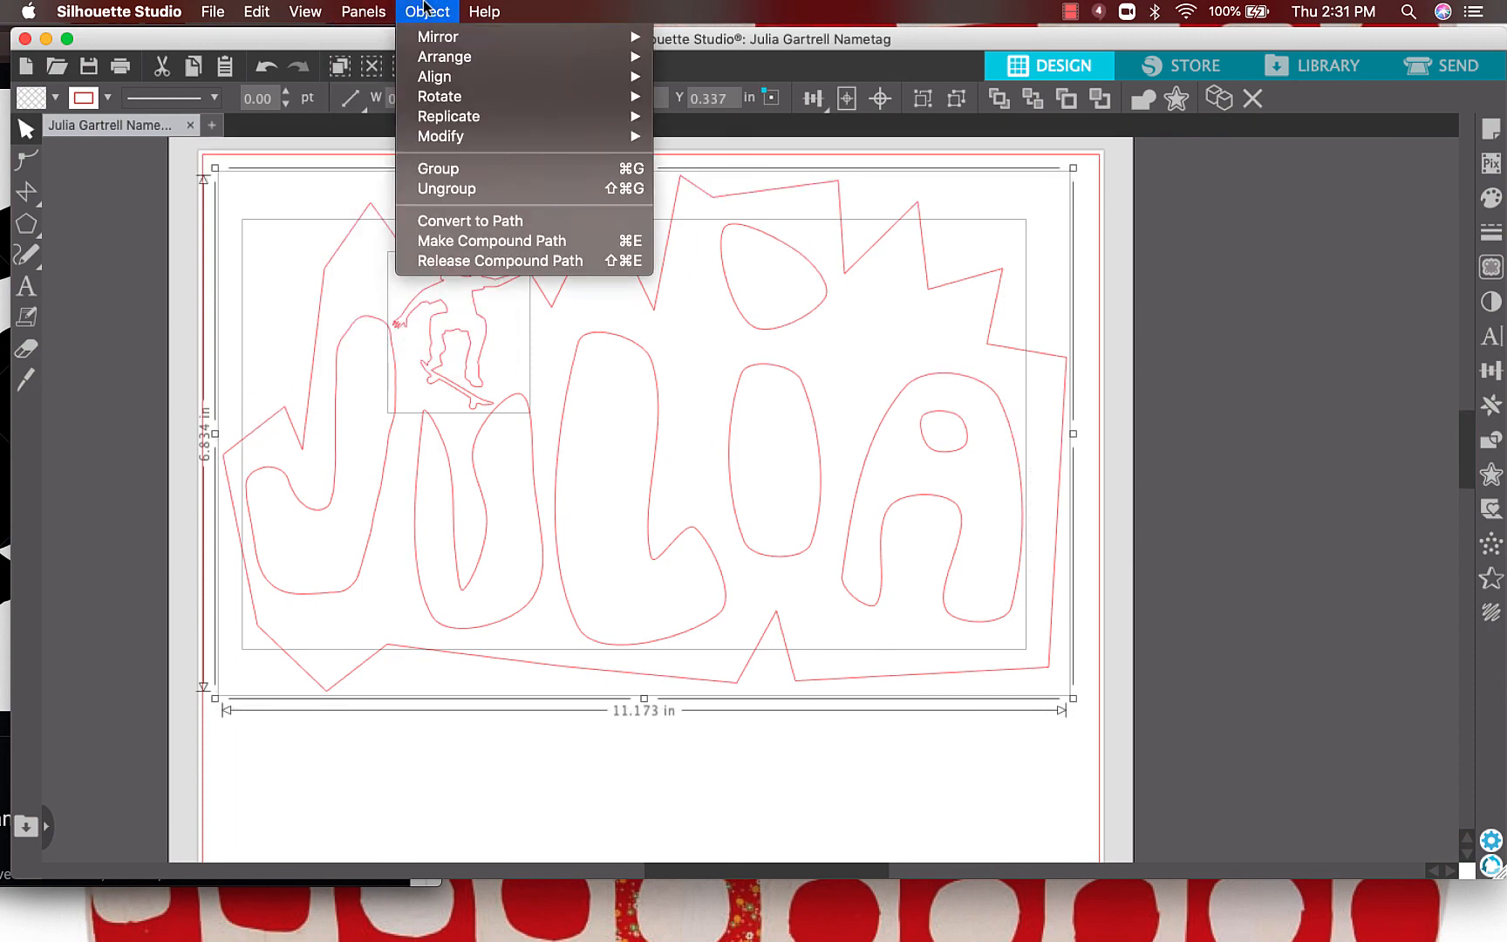
{"action": "left_click", "coordinate": [435, 181]}
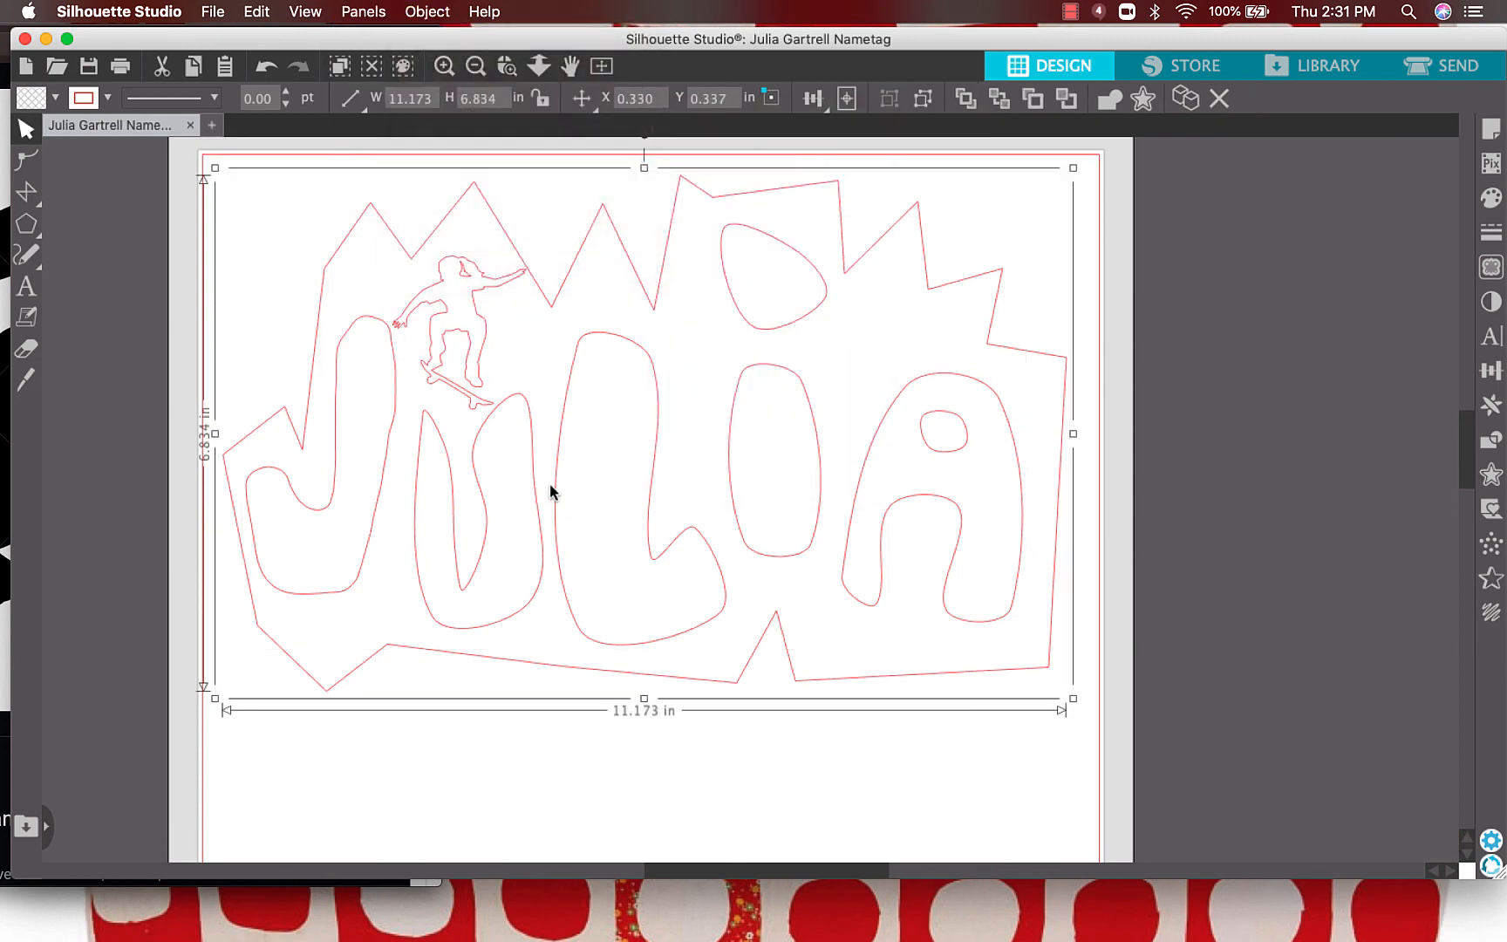
Shift the grouped nametag slightly toward the page's upper-left corner, to about X 0.26, Y 0.20 in.
{"action": "left_click", "coordinate": [561, 478]}
{"action": "left_click", "coordinate": [538, 490]}
{"action": "left_click", "coordinate": [548, 473]}
{"action": "left_click", "coordinate": [444, 486]}
{"action": "mouse_move", "coordinate": [450, 483]}
{"action": "left_mouse_down"}
{"action": "mouse_move", "coordinate": [416, 442]}
{"action": "mouse_move", "coordinate": [482, 550]}
{"action": "mouse_move", "coordinate": [475, 494]}
{"action": "mouse_move", "coordinate": [437, 464]}
{"action": "mouse_move", "coordinate": [448, 474]}
{"action": "left_mouse_up"}
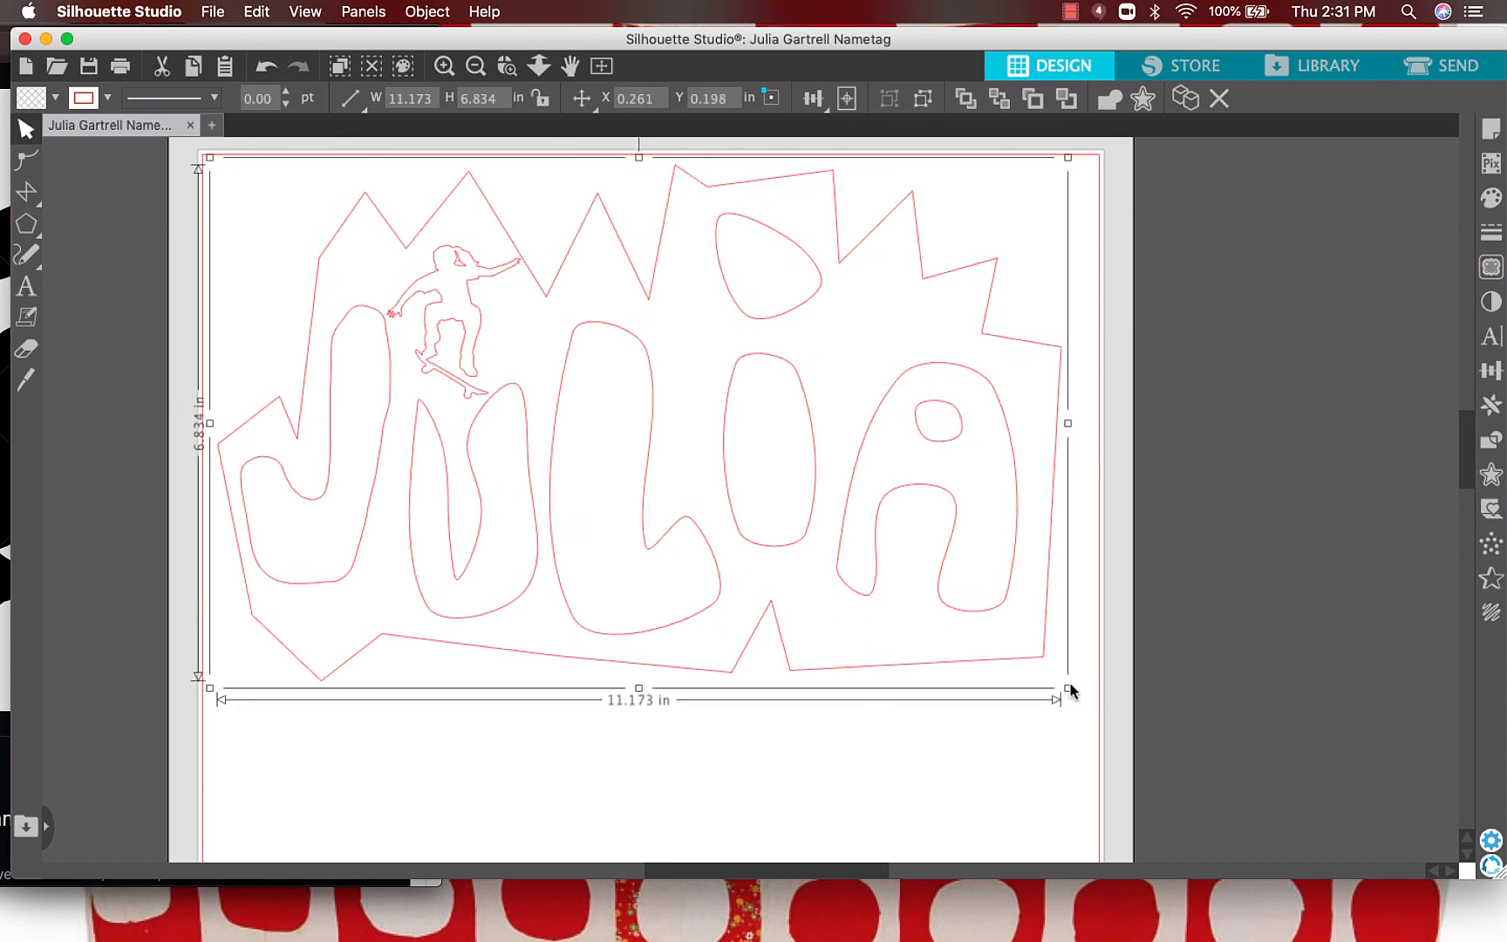
Scale the grouped nametag down to about 6.00 × 3.67 in and move it to about X 3.23, Y 1.57 in.
{"action": "left_click_drag", "start_coordinate": [1069, 691], "coordinate": [683, 440]}
{"action": "scroll", "coordinate": [732, 538], "scroll_direction": "down", "scroll_amount": 5}
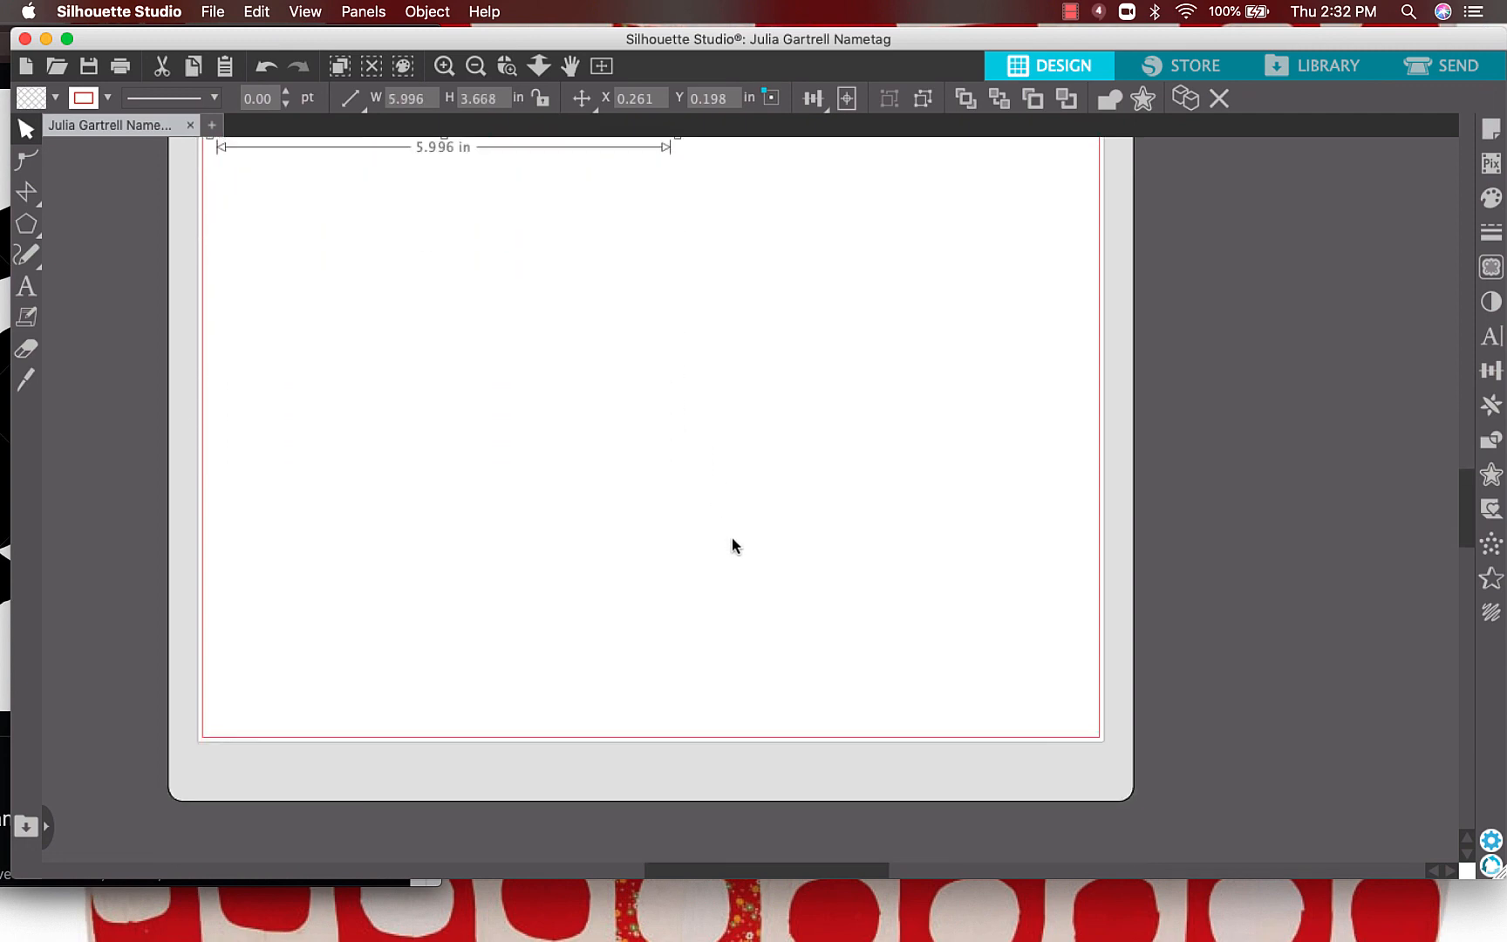
{"action": "scroll", "coordinate": [731, 538], "scroll_direction": "up", "scroll_amount": 4}
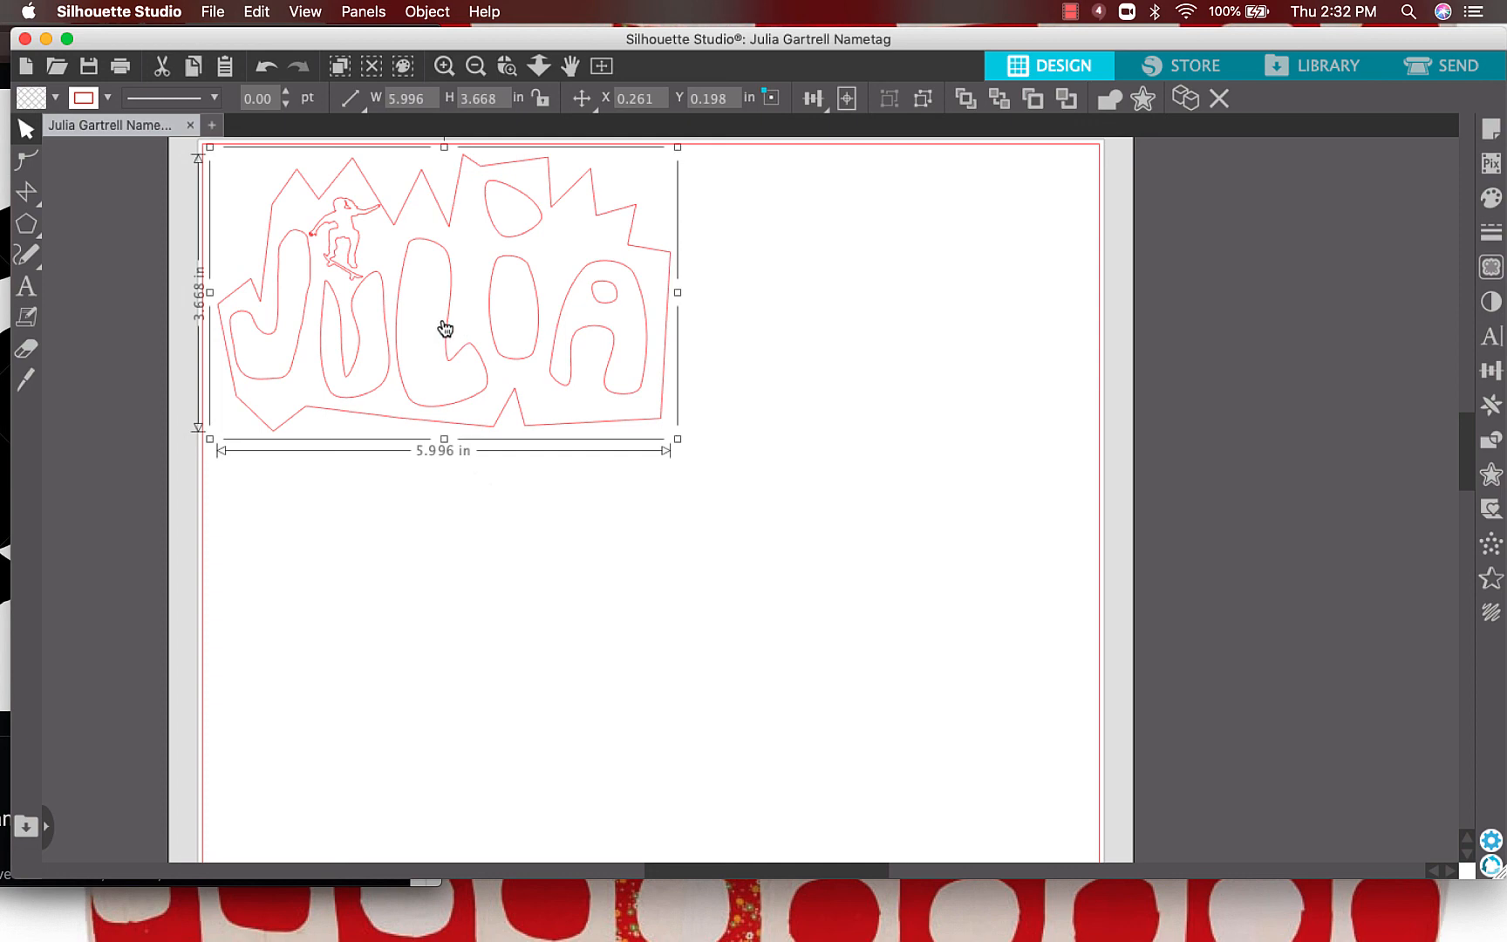
{"action": "left_click_drag", "start_coordinate": [443, 326], "coordinate": [668, 436]}
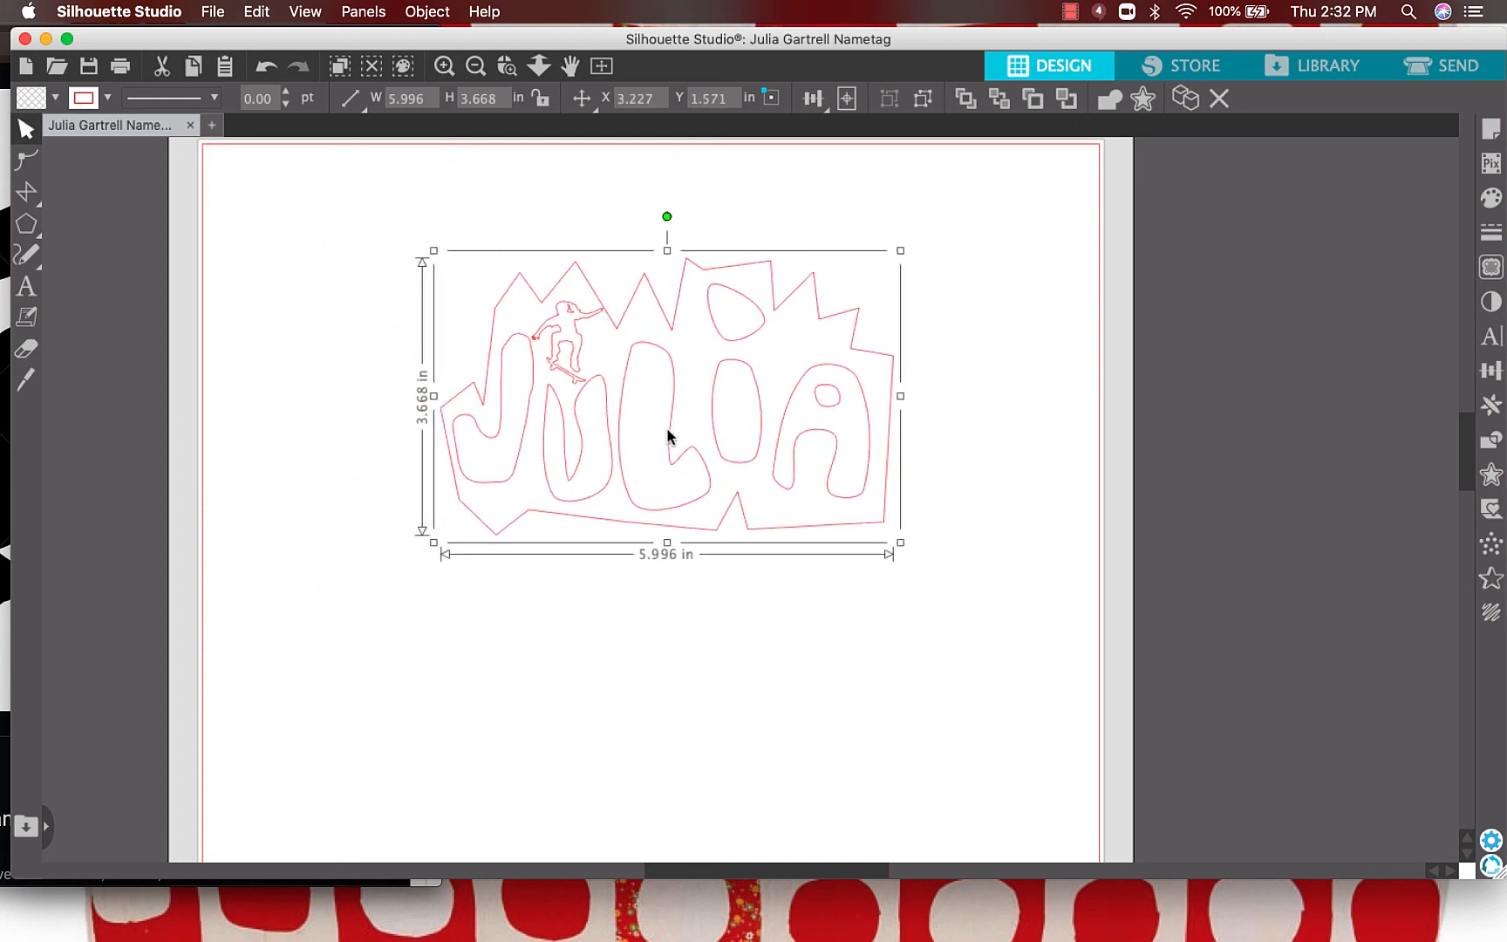
Deselect the nametag, save the design file, and switch to Camtasia.
{"action": "left_click", "coordinate": [662, 583]}
{"action": "left_click", "coordinate": [258, 12]}
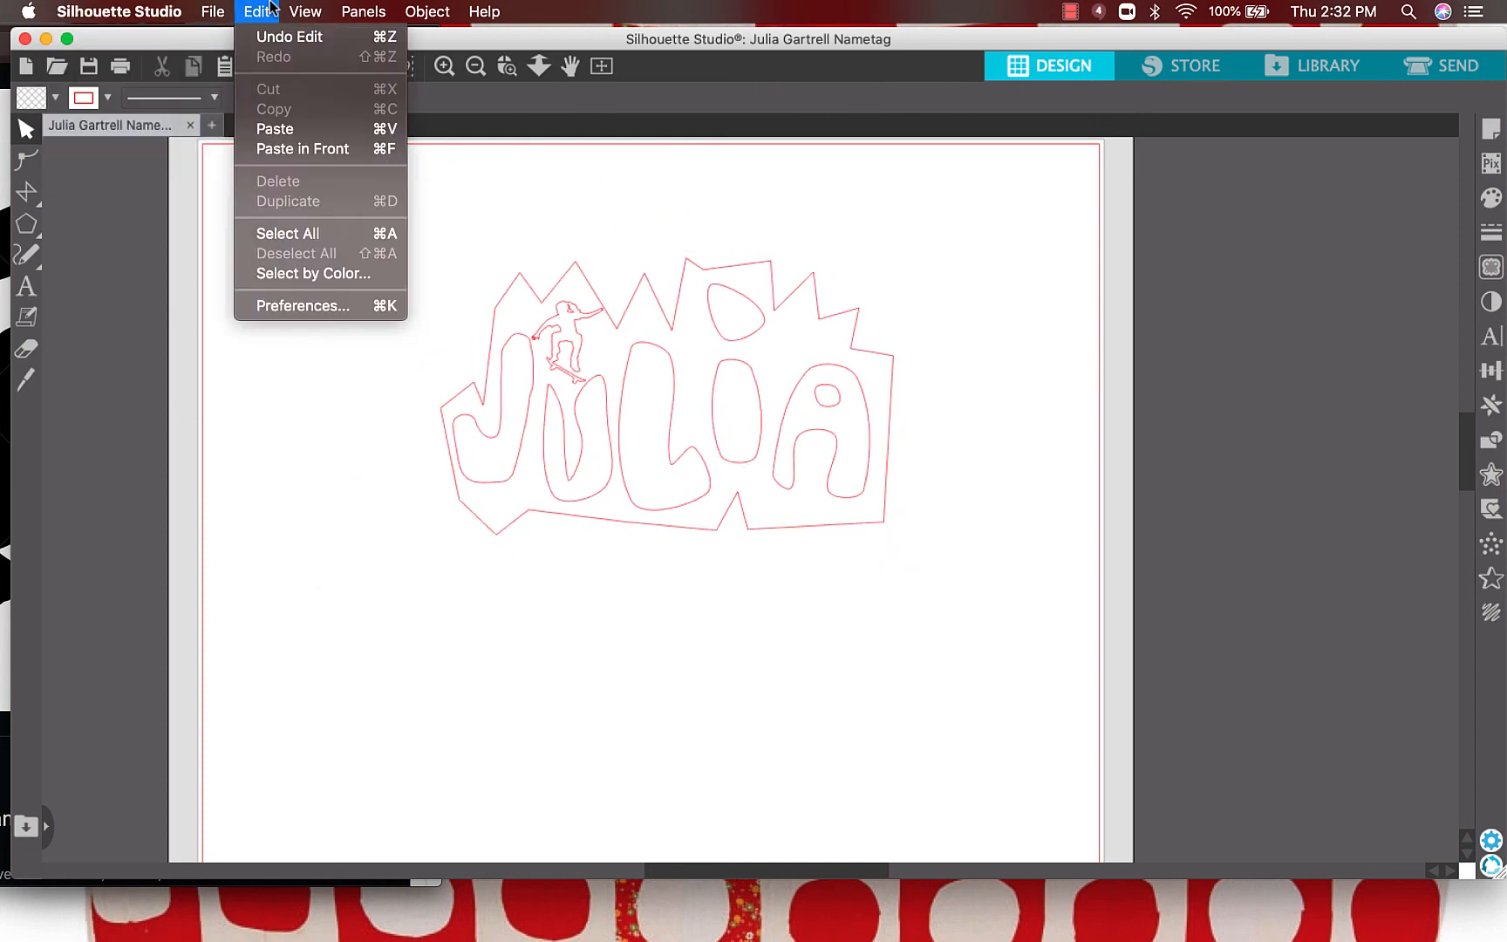
{"action": "mouse_move", "coordinate": [225, 9]}
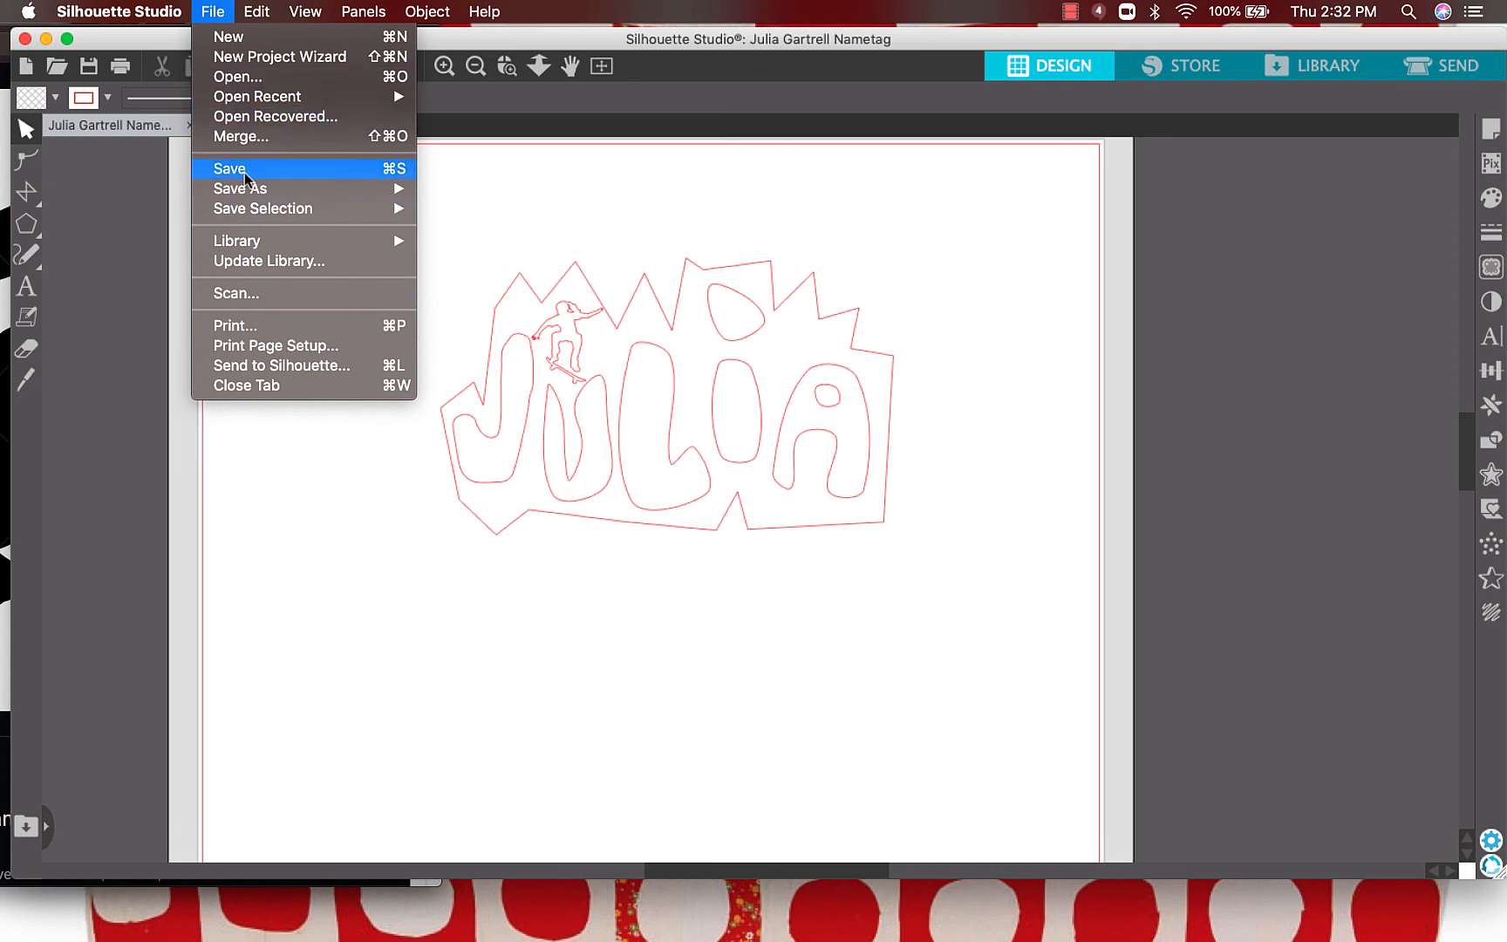
{"action": "left_click", "coordinate": [245, 178]}
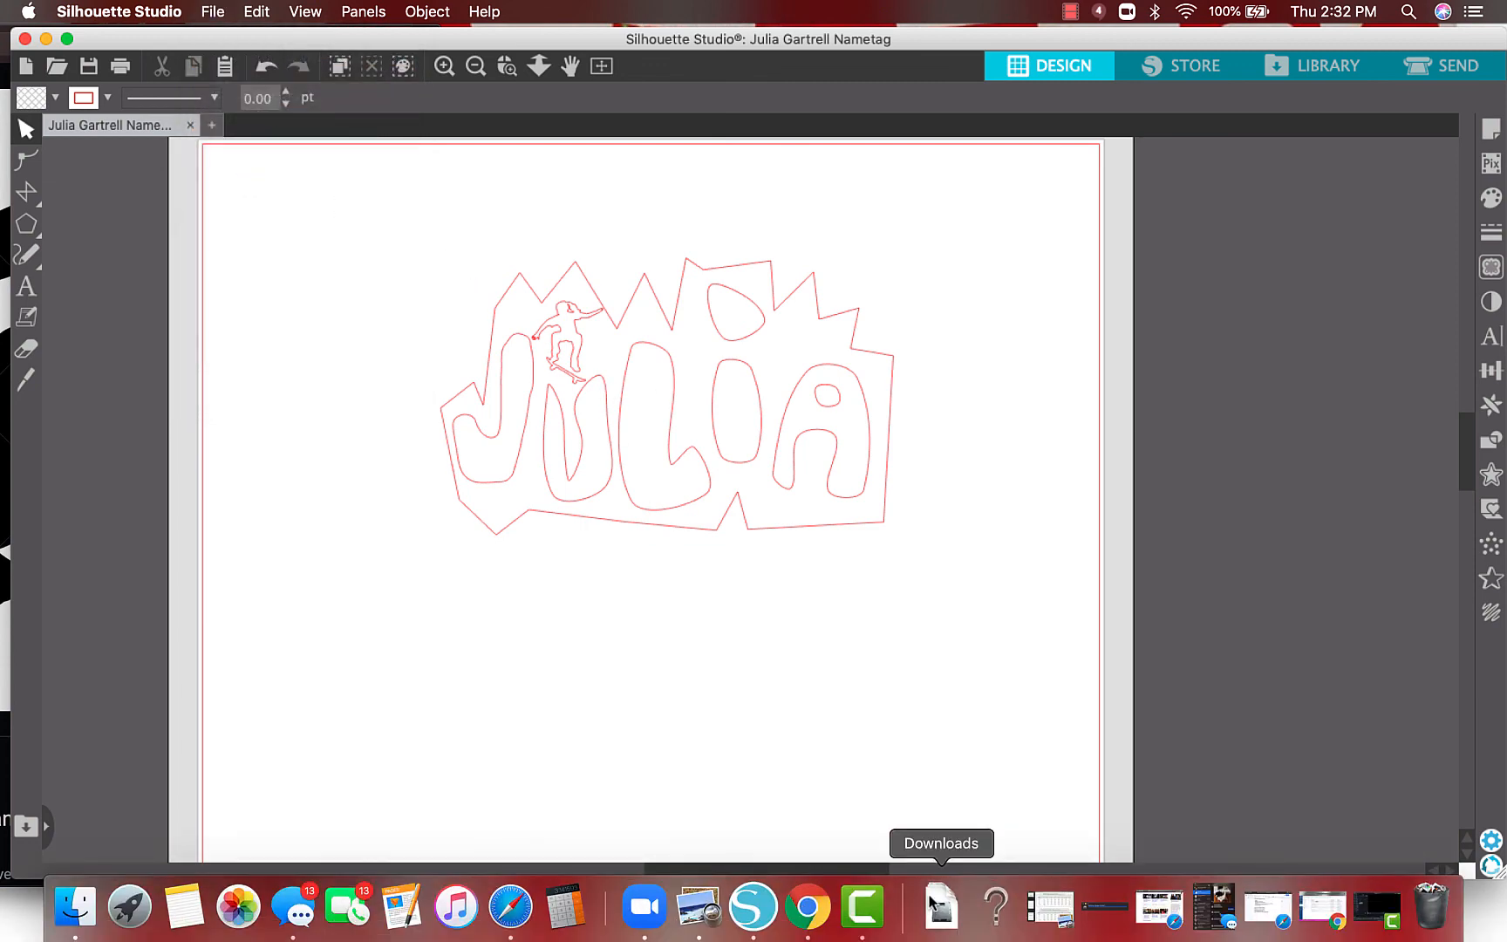
{"action": "left_click", "coordinate": [863, 903]}
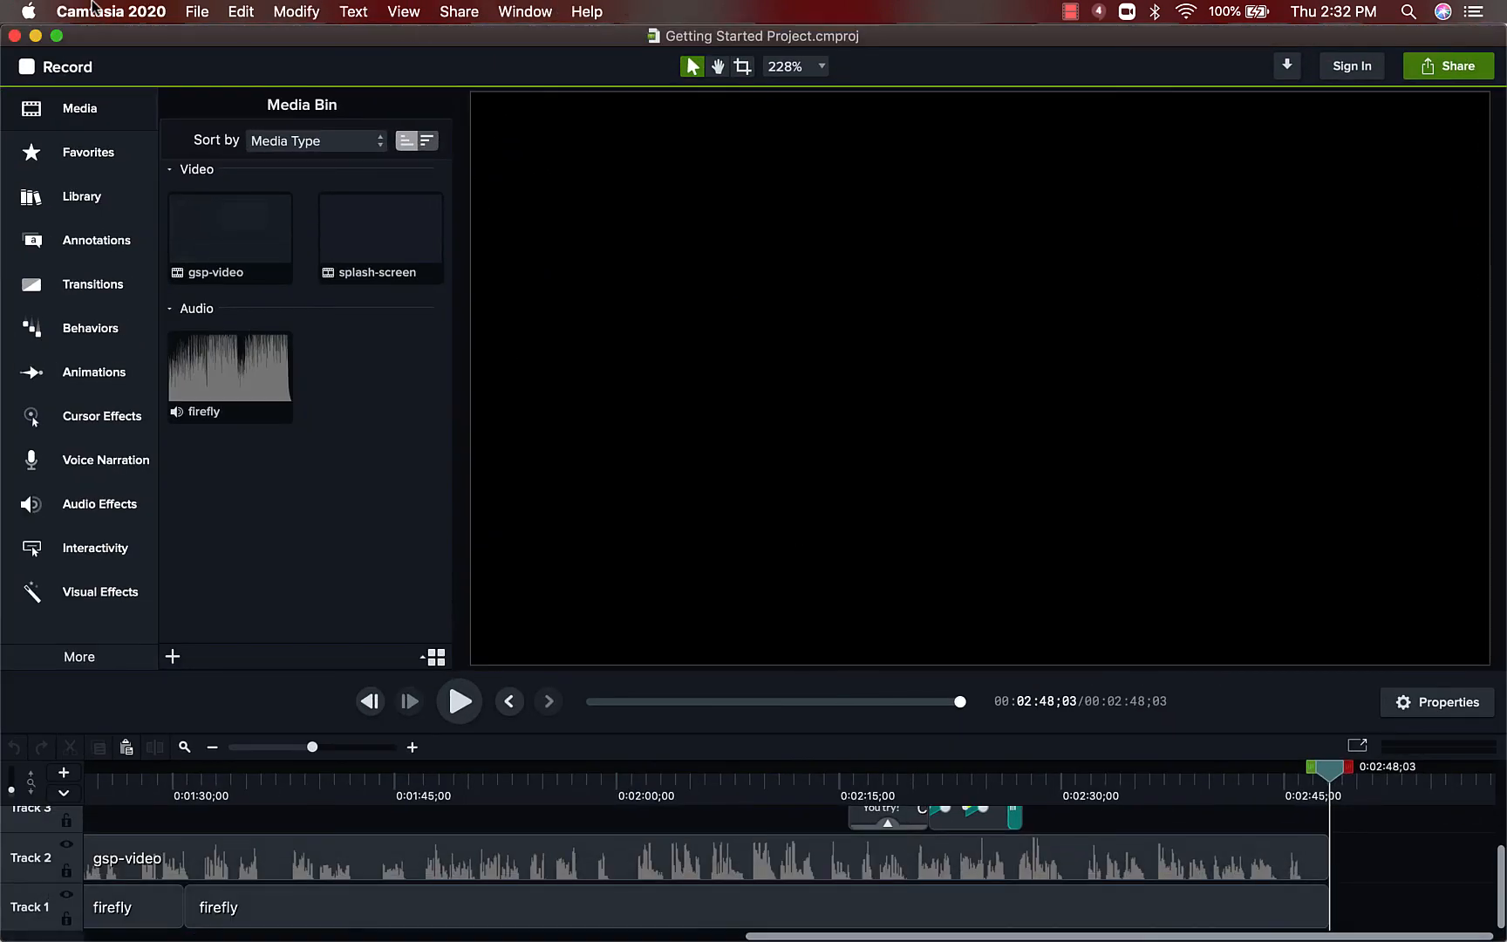